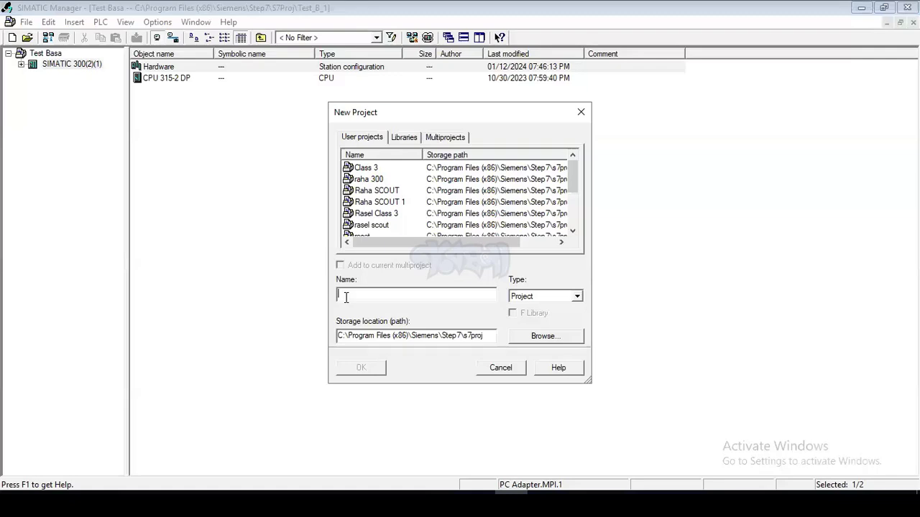
- Create a new project named Test in the default storage location
key(BackSpace)
text(Test)
key(Return)
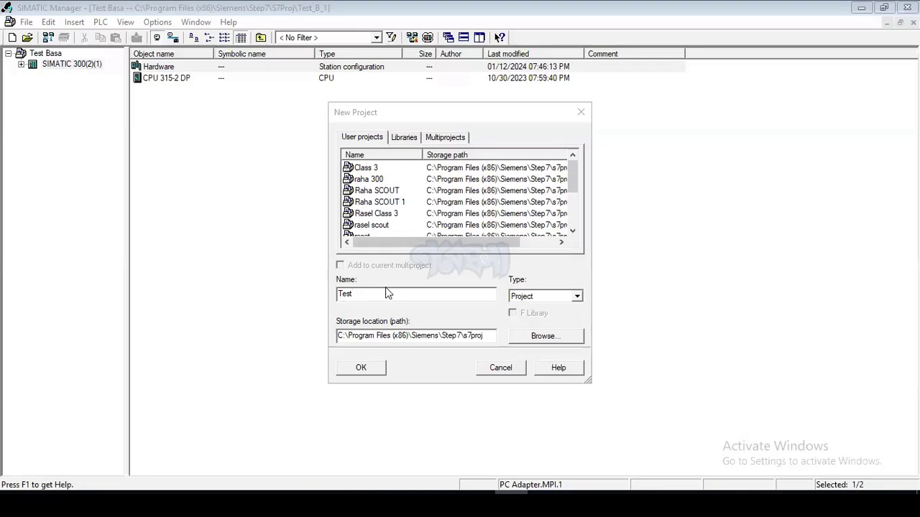
click(360, 367)
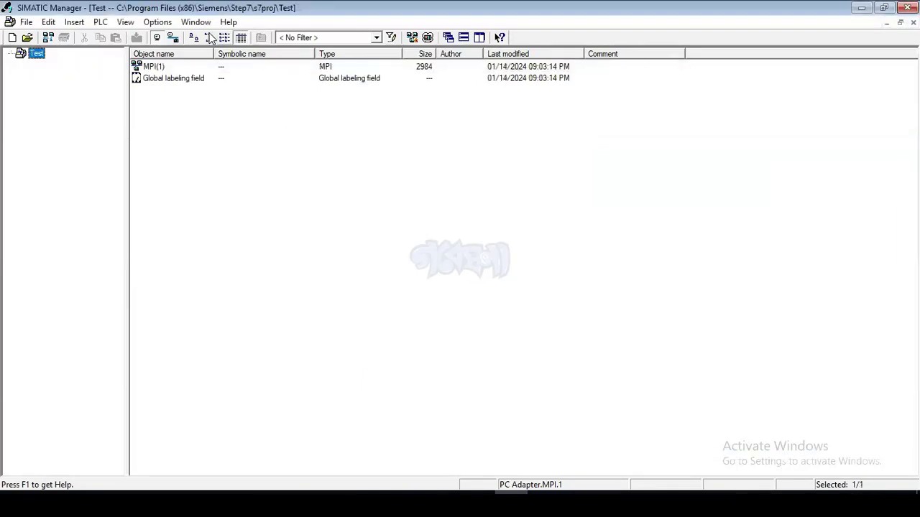
- Insert a SIMATIC 300 station into the Test project and open its hardware configuration
click(75, 23)
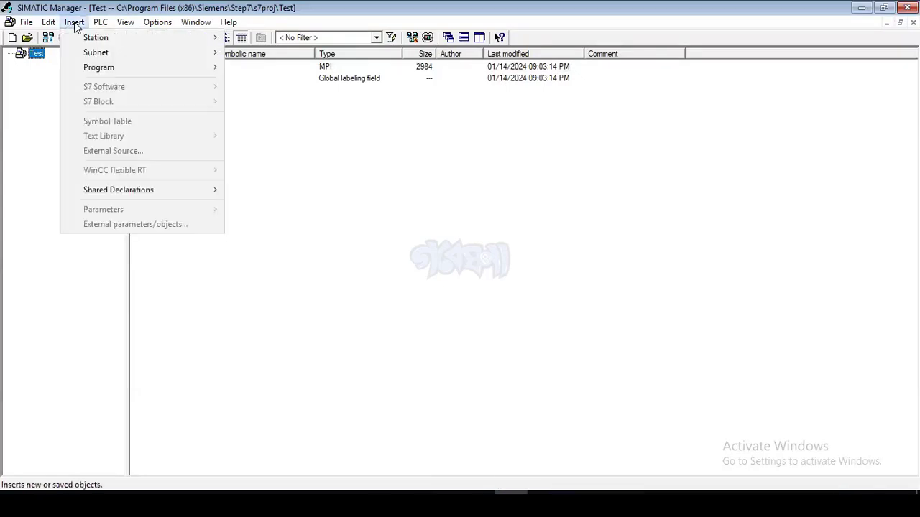
mouse_move(96, 45)
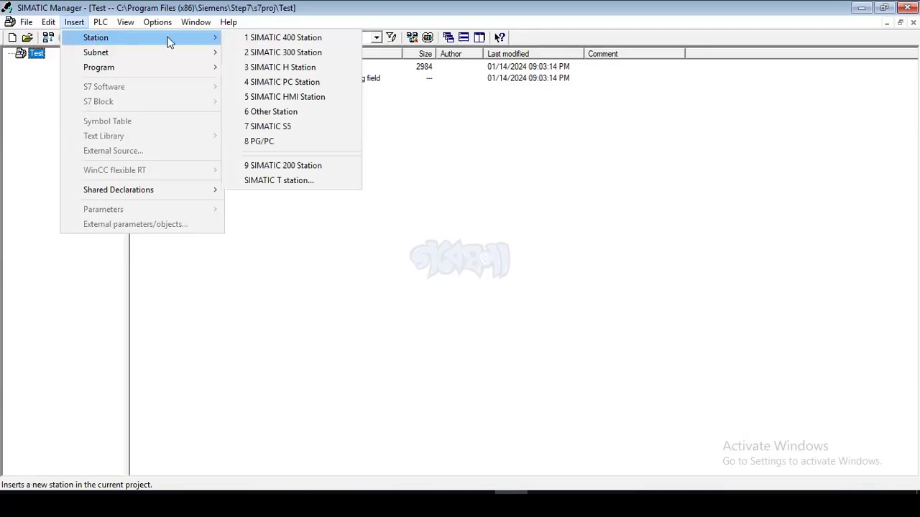
click(303, 56)
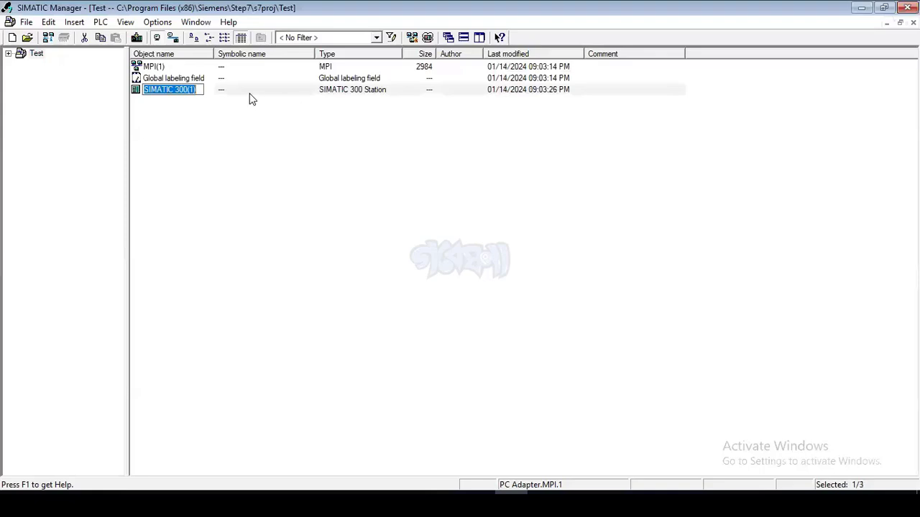
double_click(141, 91)
double_click(151, 66)
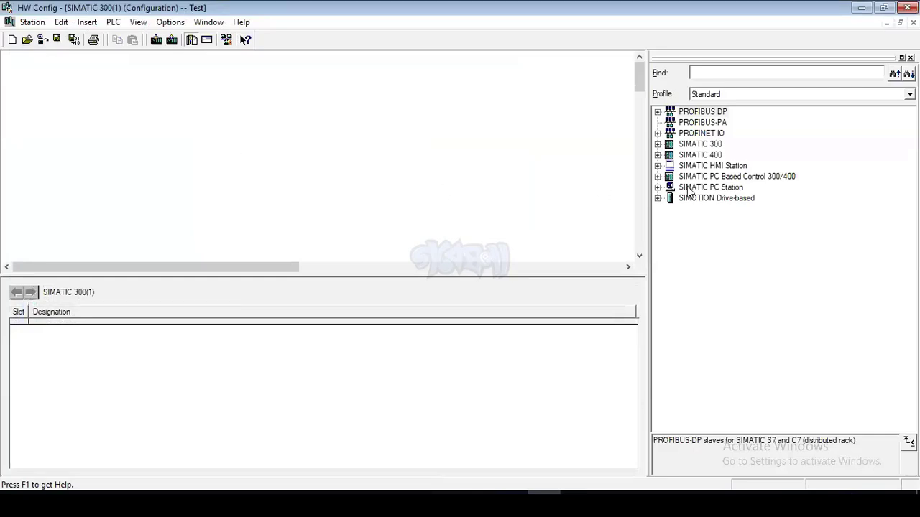
- Add a RACK-300 Rail from the SIMATIC 300 catalog to the empty station
click(658, 145)
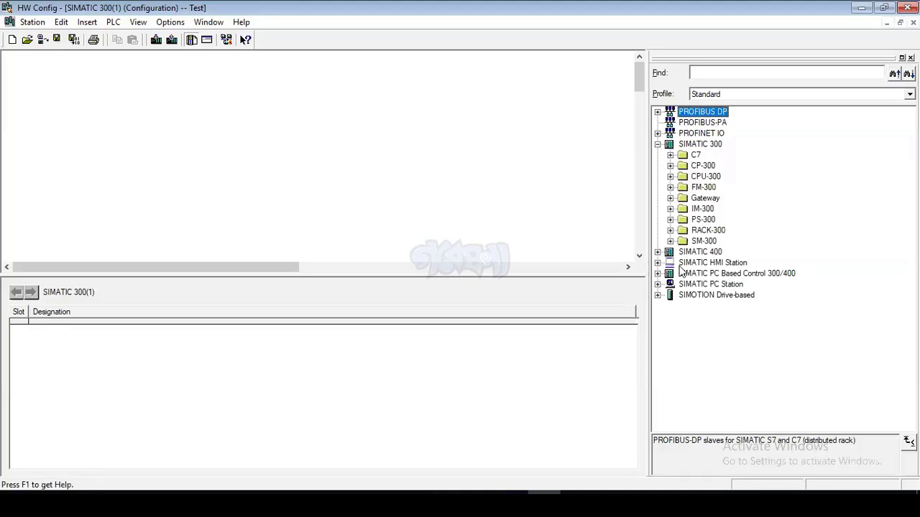
click(670, 230)
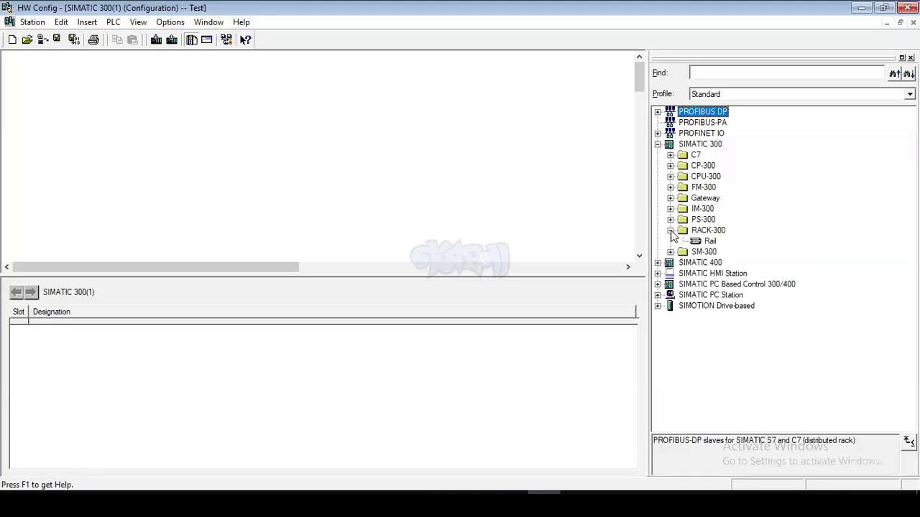
double_click(705, 243)
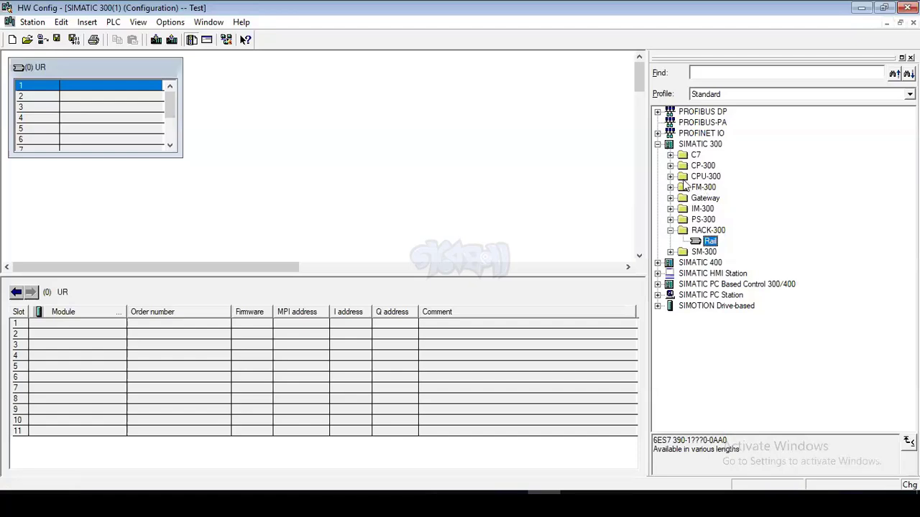
- Try to insert the CPU 315-2 DP, 6ES7 315-2AG10-0AB0 V2.6, into slot 1 of the rack
click(671, 176)
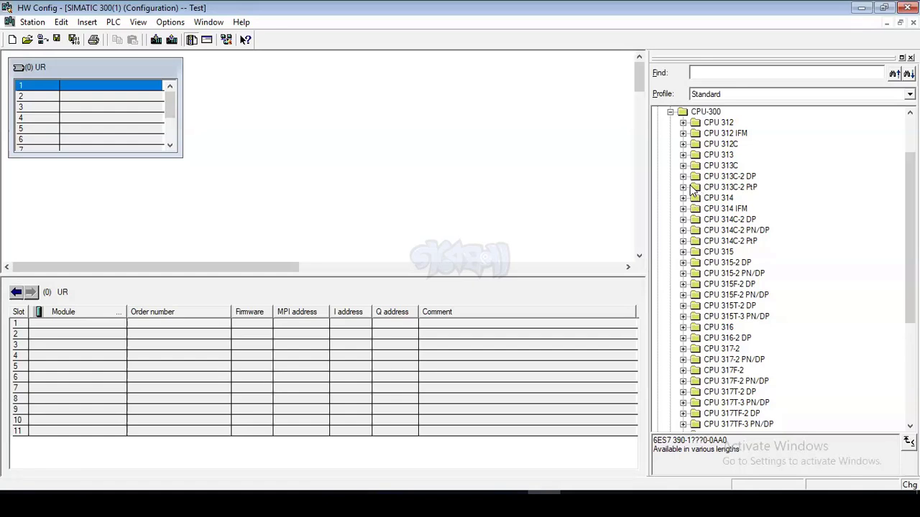
click(683, 263)
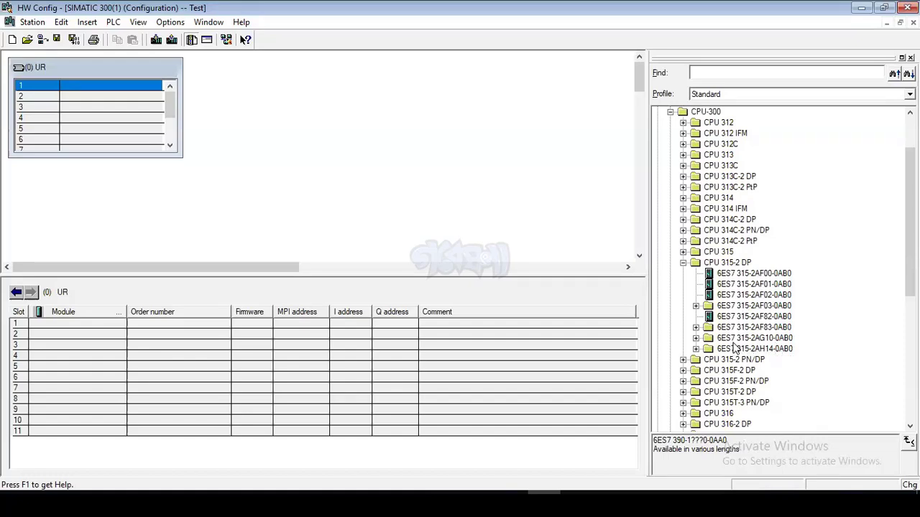
click(695, 339)
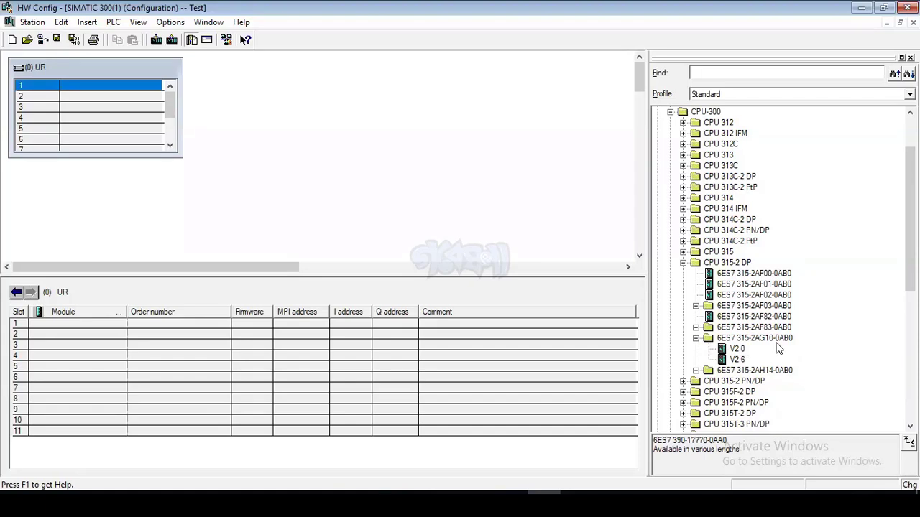
click(738, 359)
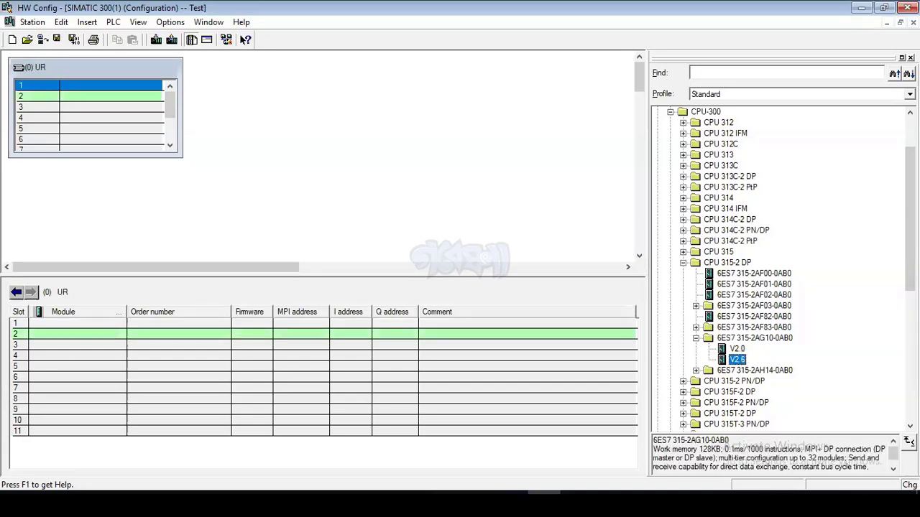
scroll(811, 396, up, 2)
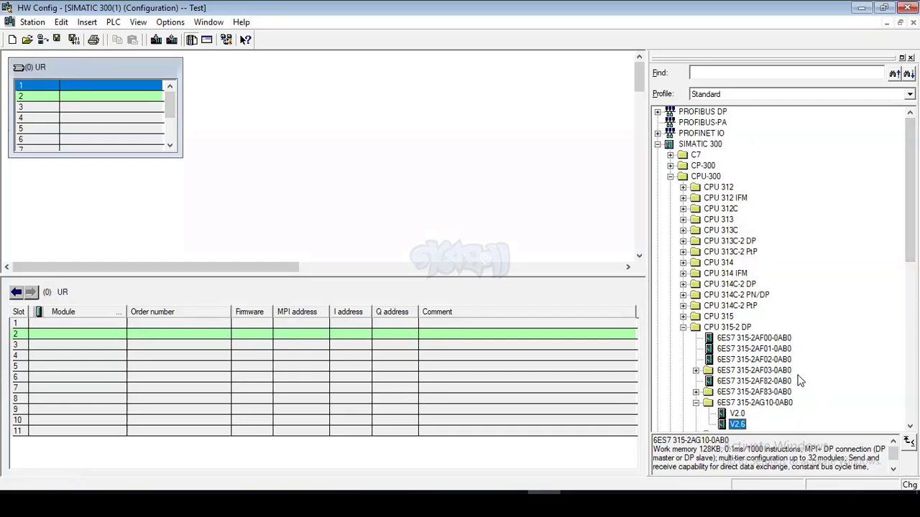
scroll(816, 326, down, 2)
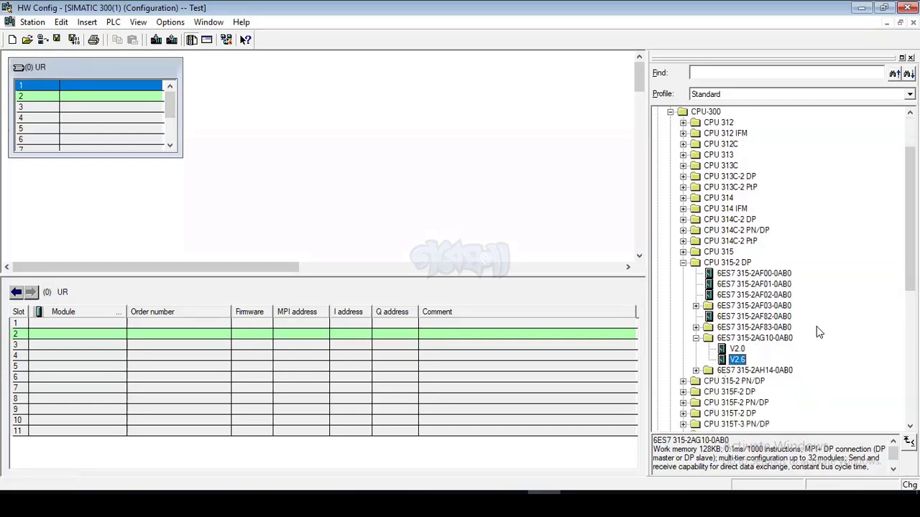
double_click(737, 359)
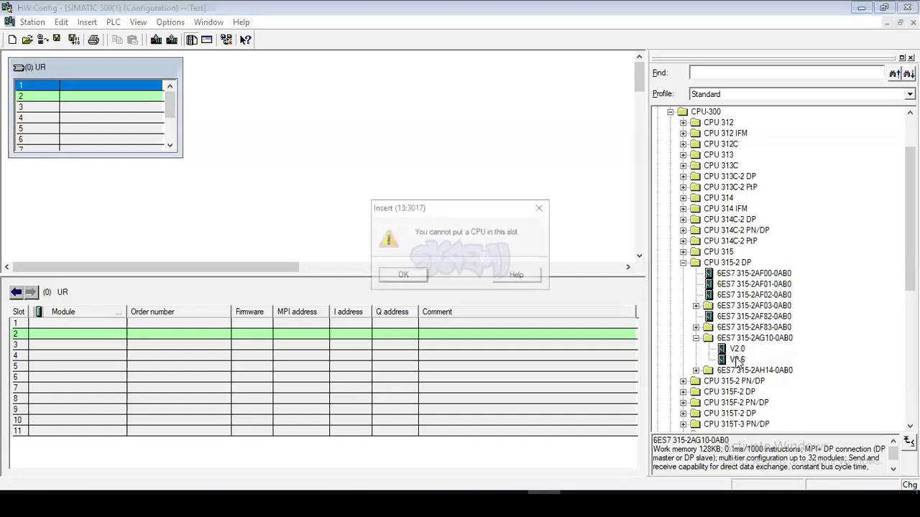
click(544, 207)
- Insert the PS 307 5A power supply, 6ES7 307-1EA00-0AA0, into slot 1 of the rack
scroll(686, 224, up, 1)
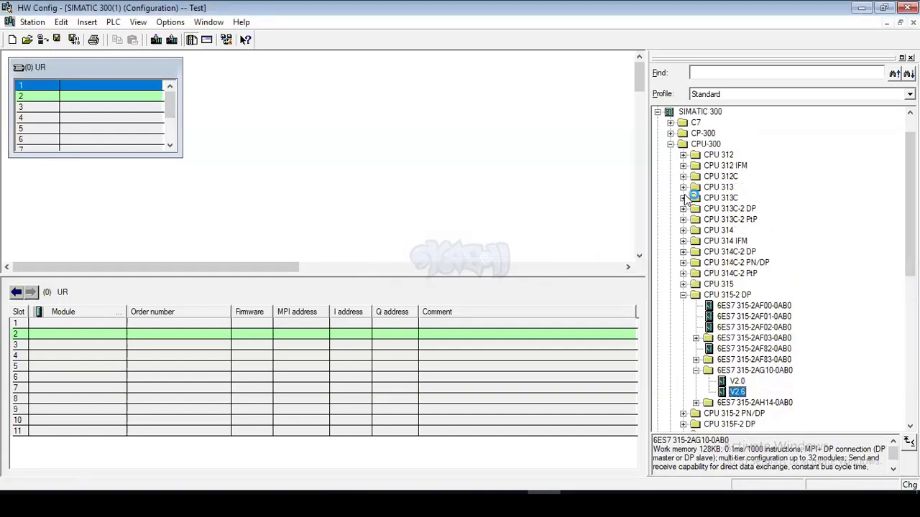
scroll(686, 224, down, 7)
scroll(696, 228, up, 8)
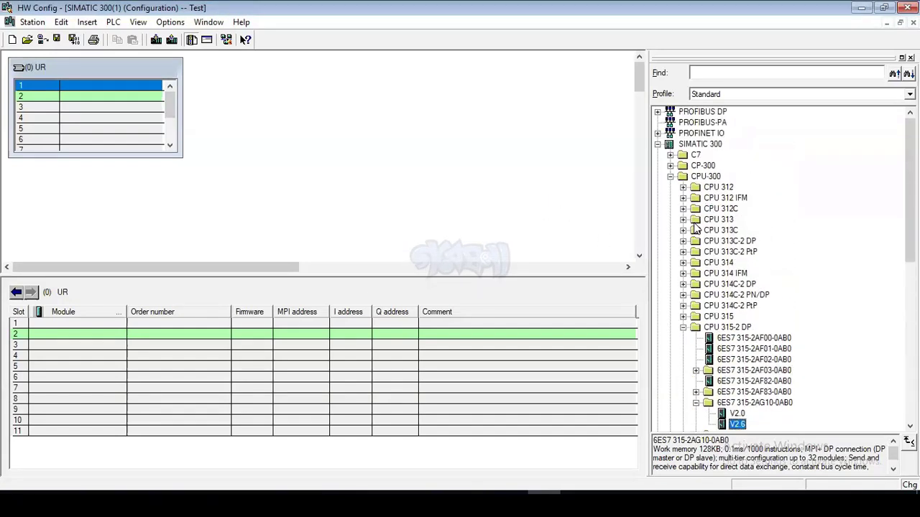
scroll(696, 281, down, 10)
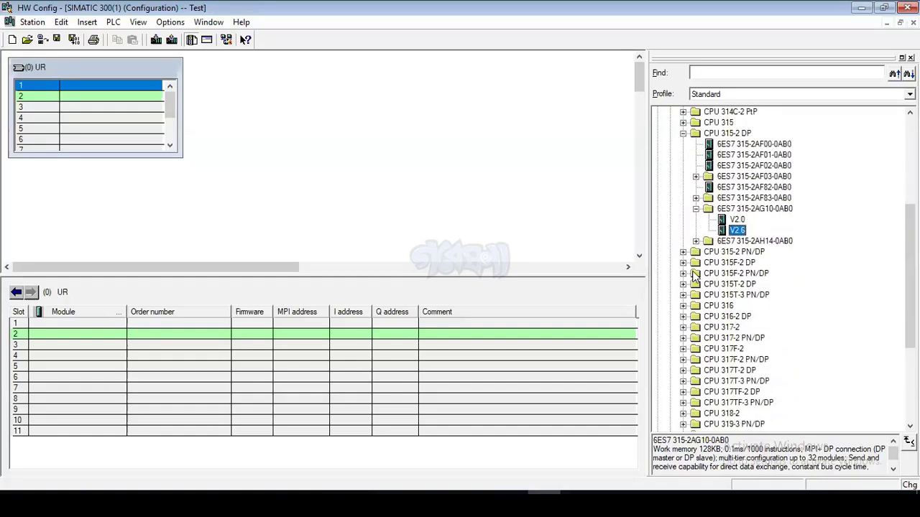
scroll(698, 322, down, 1)
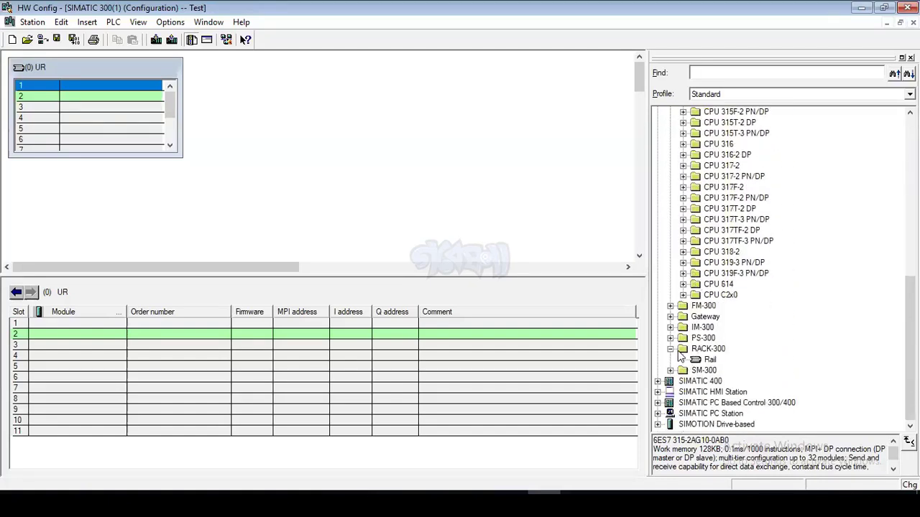
click(669, 338)
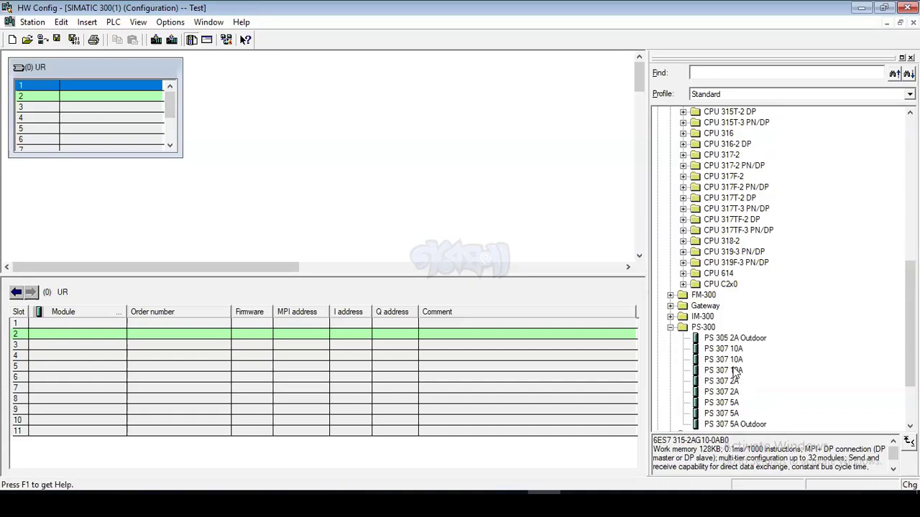
scroll(740, 379, down, 1)
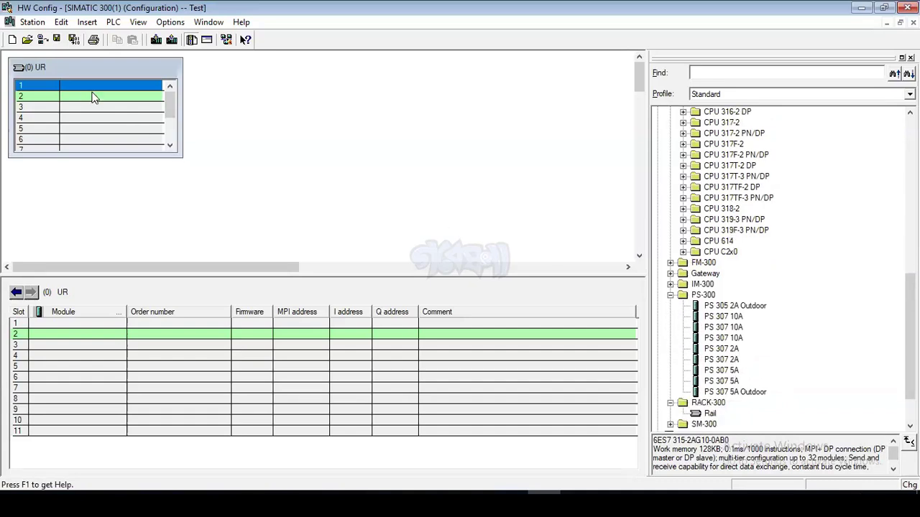
double_click(719, 372)
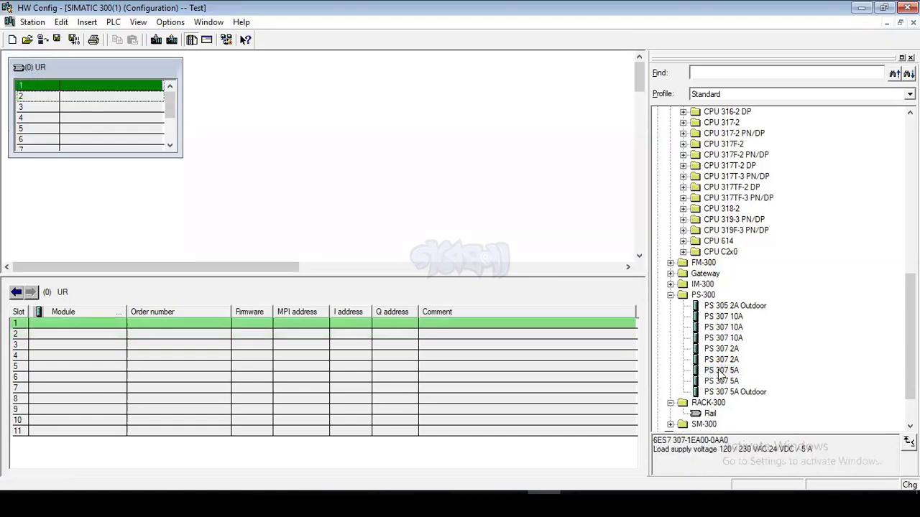
- Place the CPU 315-2 DP, 6ES7 315-2AG10-0AB0 V2.6, in slot 2, leaving its PROFIBUS interface not networked
scroll(743, 298, up, 7)
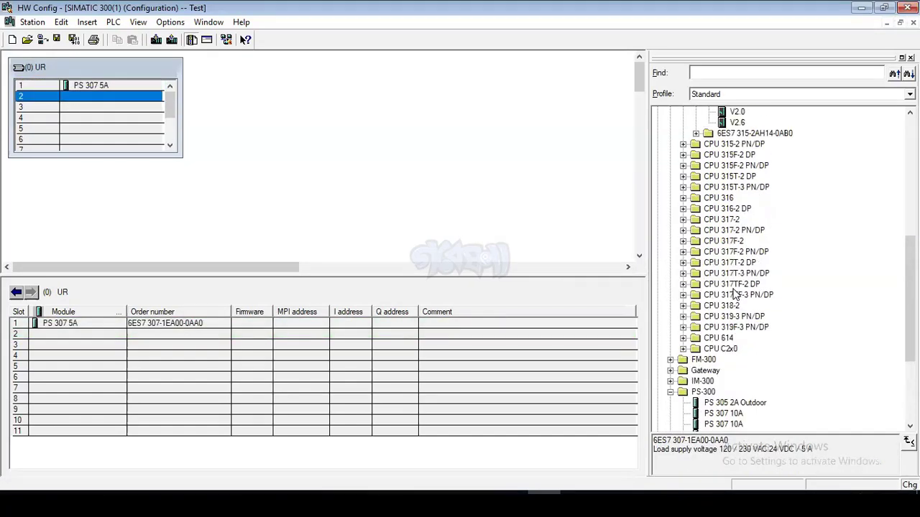
drag(738, 253, 121, 96)
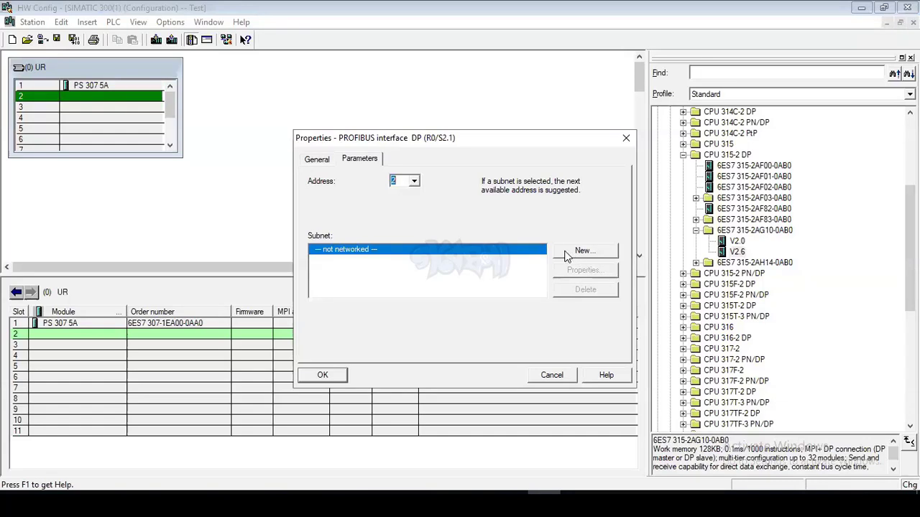
click(322, 375)
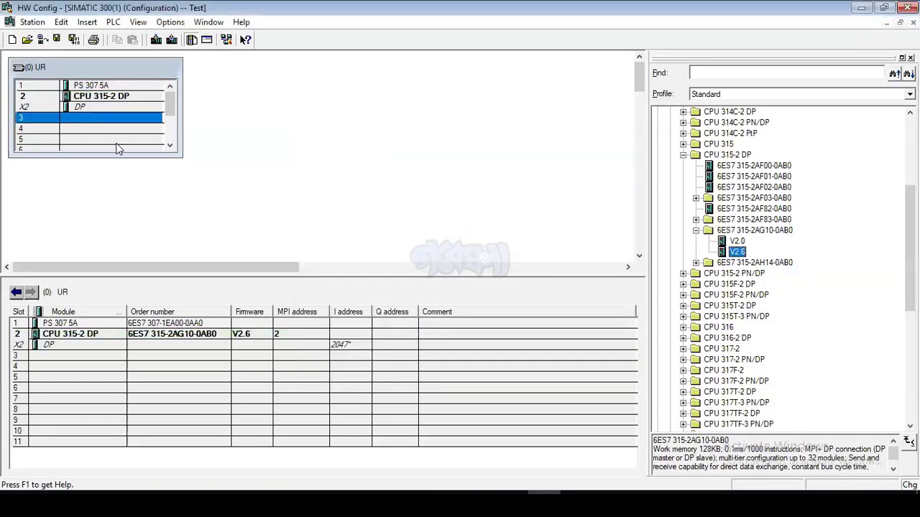
- Add a master system to the CPU's DP interface on a new PROFIBUS subnet with the default settings
right_click(84, 107)
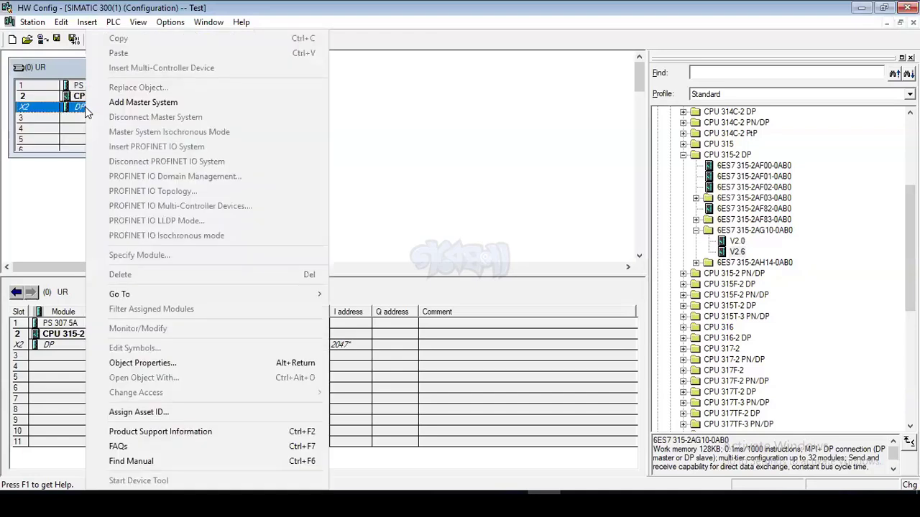
click(139, 104)
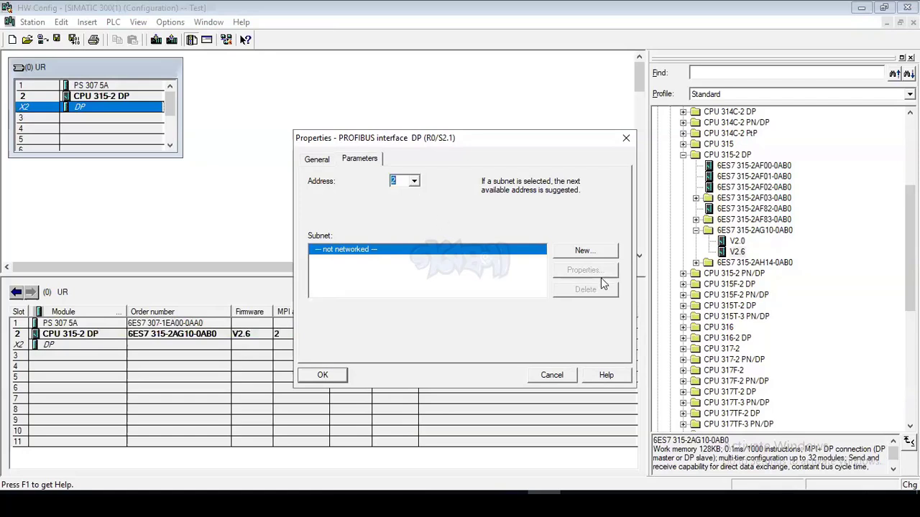
click(585, 251)
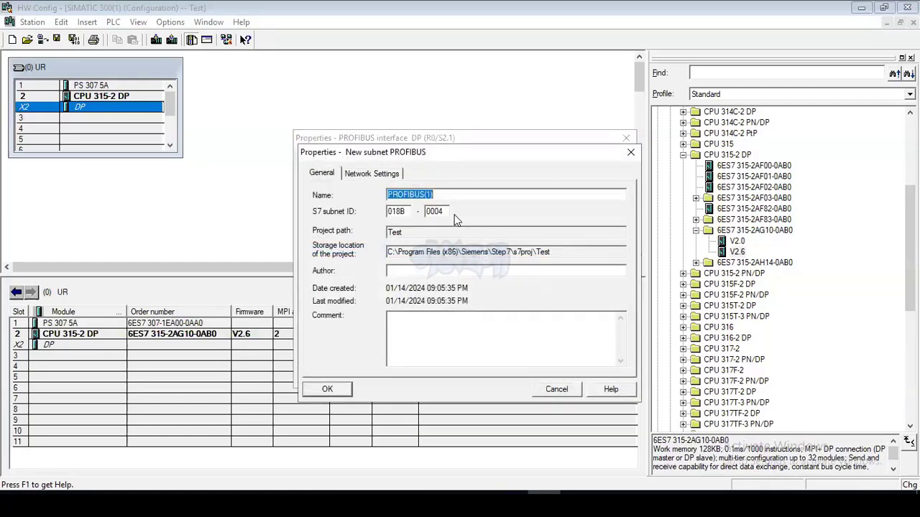
click(327, 390)
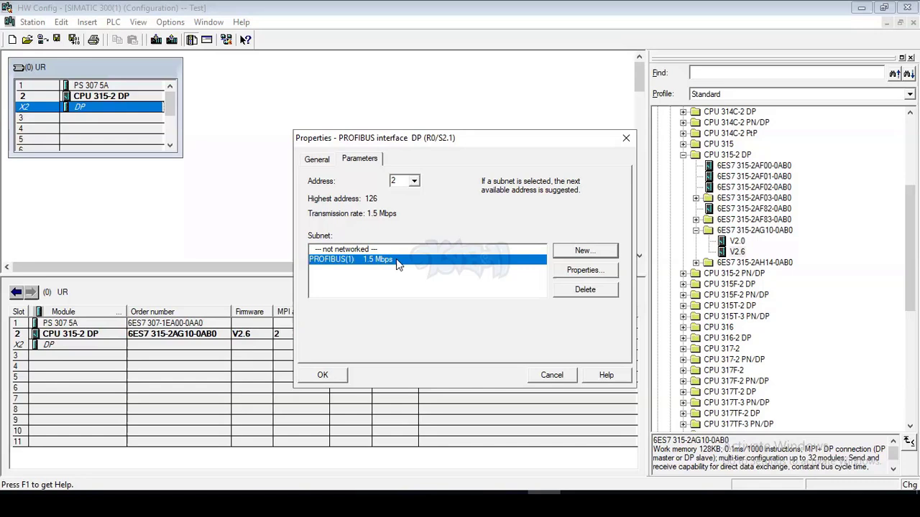
click(333, 374)
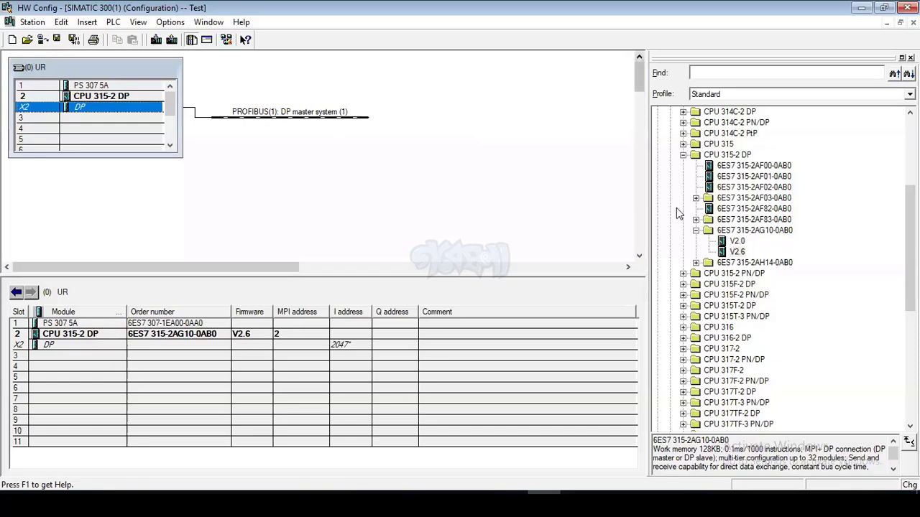
- Insert the SM 332 AO2x12Bit analog output module, 6ES7 332-5HB01-0AB0, into slot 4 of the rack
click(683, 155)
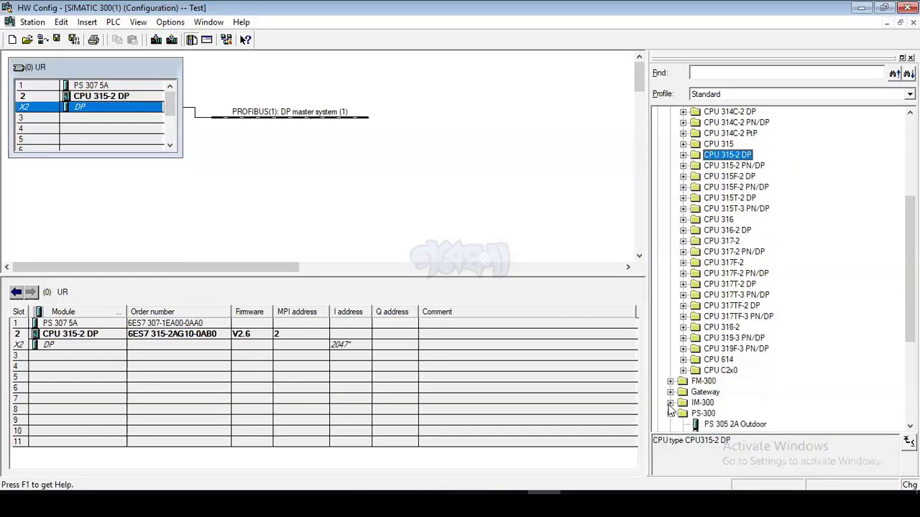
key(Left)
key(Left)
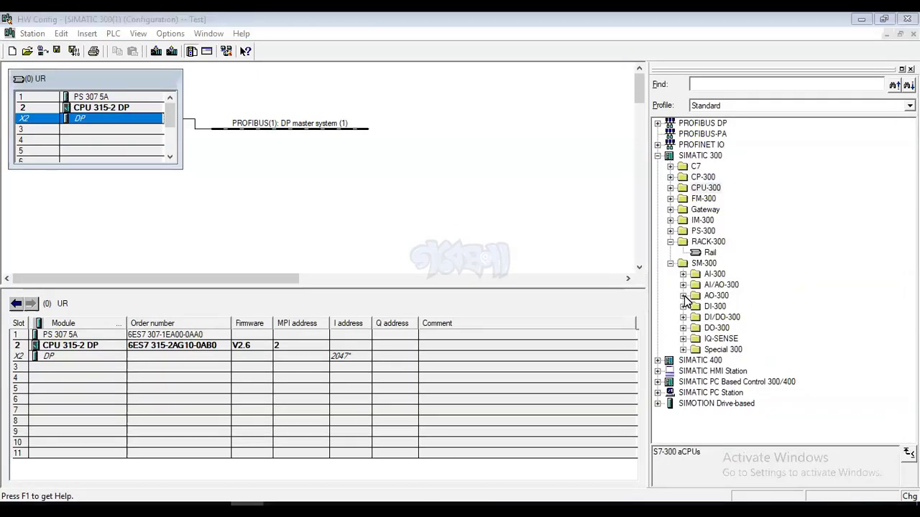
click(683, 296)
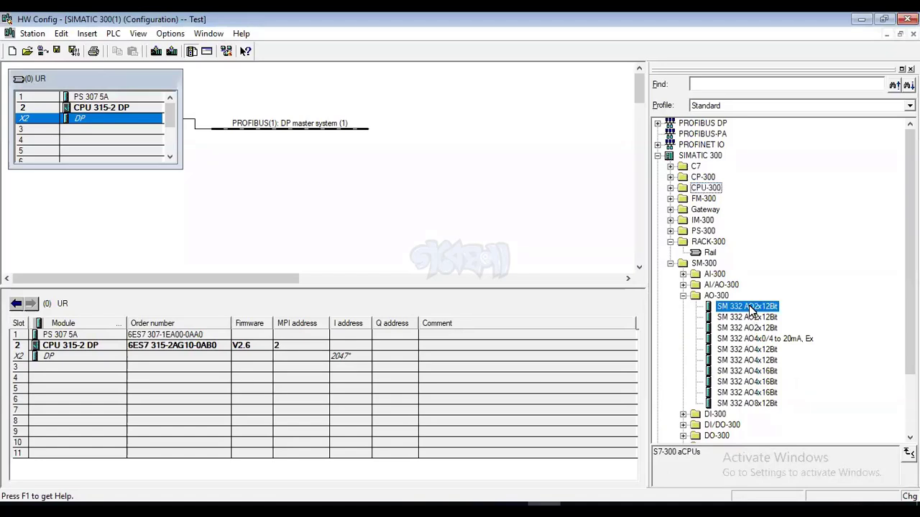
click(747, 307)
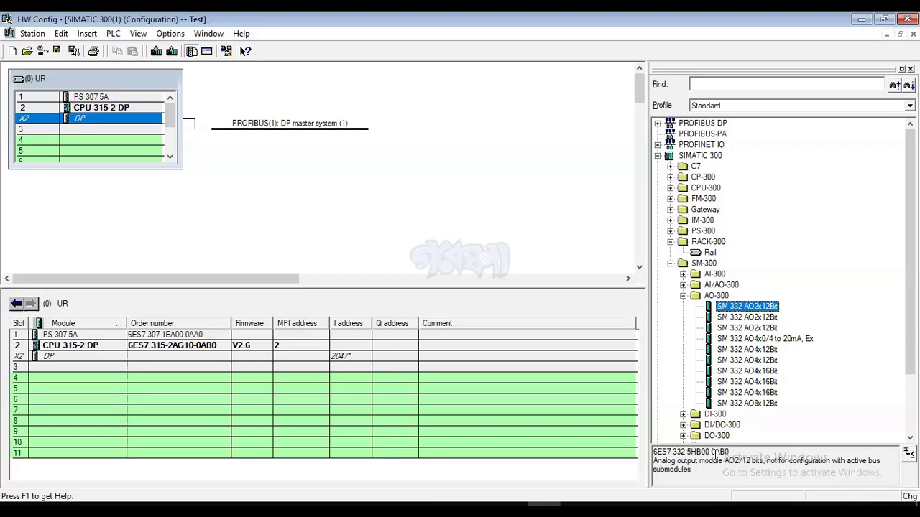
click(752, 317)
drag(752, 322, 473, 312)
click(573, 222)
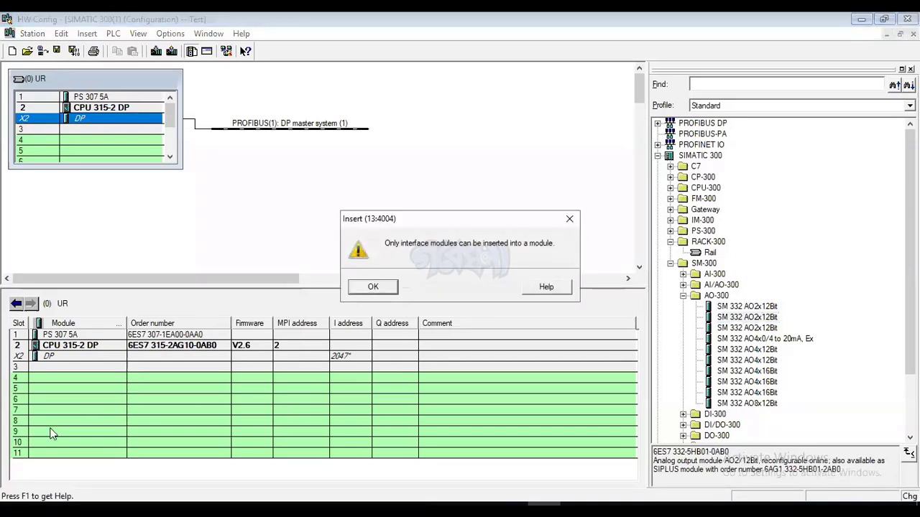
click(288, 377)
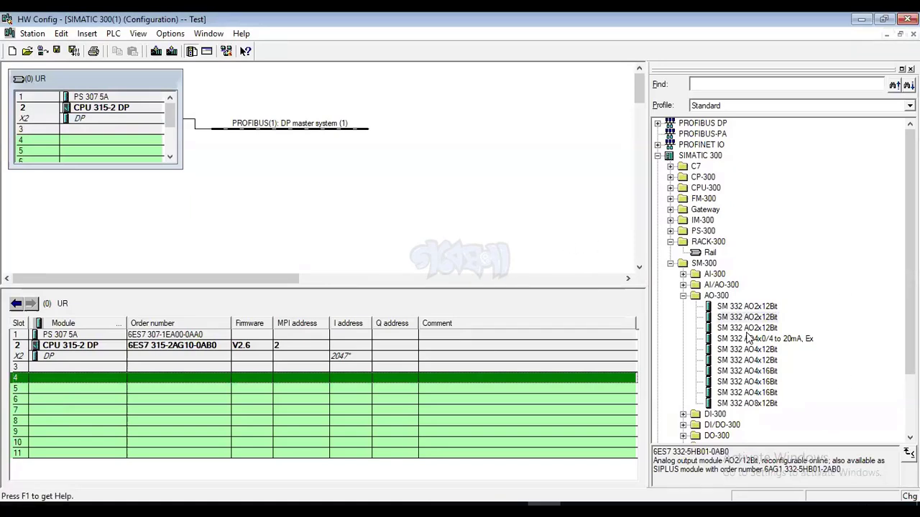
drag(235, 369, 241, 377)
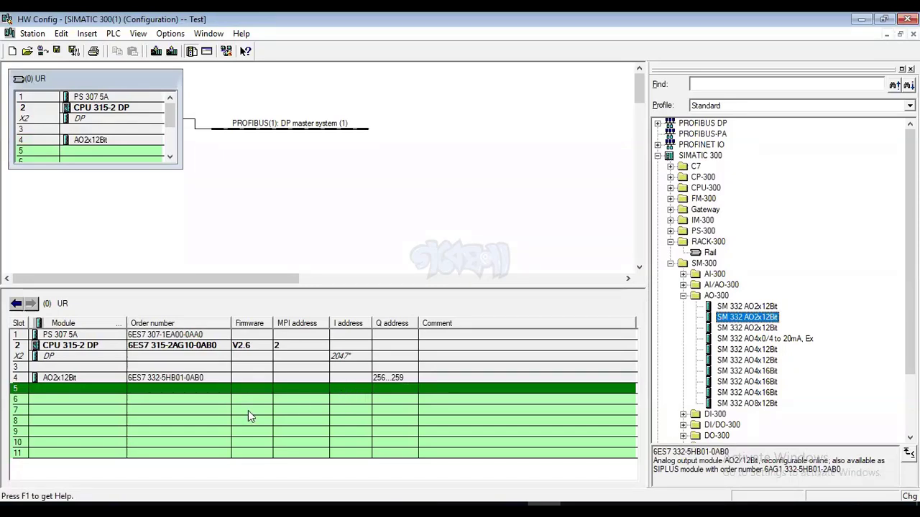
- Insert the SM 322 DO32xDC24V/0.5A digital output module, 6ES7 322-1BL00-0AA0, into slot 5 of the rack
click(684, 296)
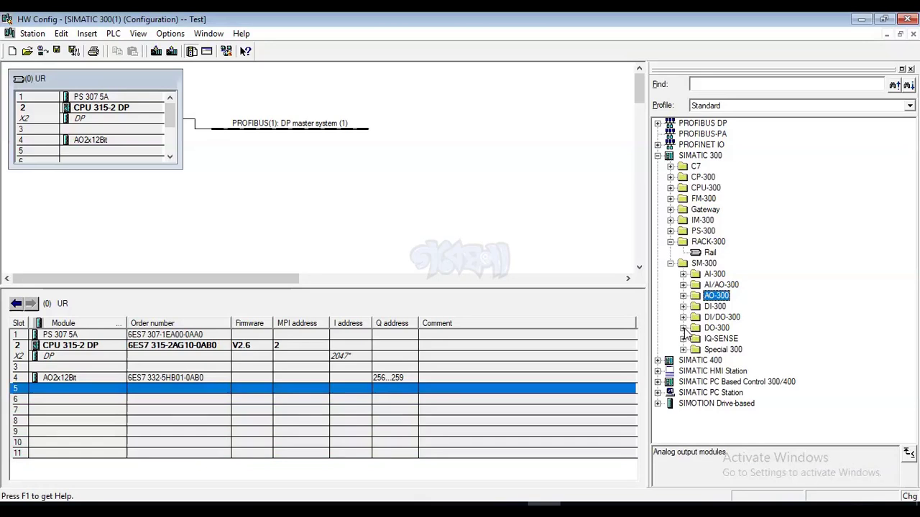
click(683, 328)
scroll(750, 312, down, 3)
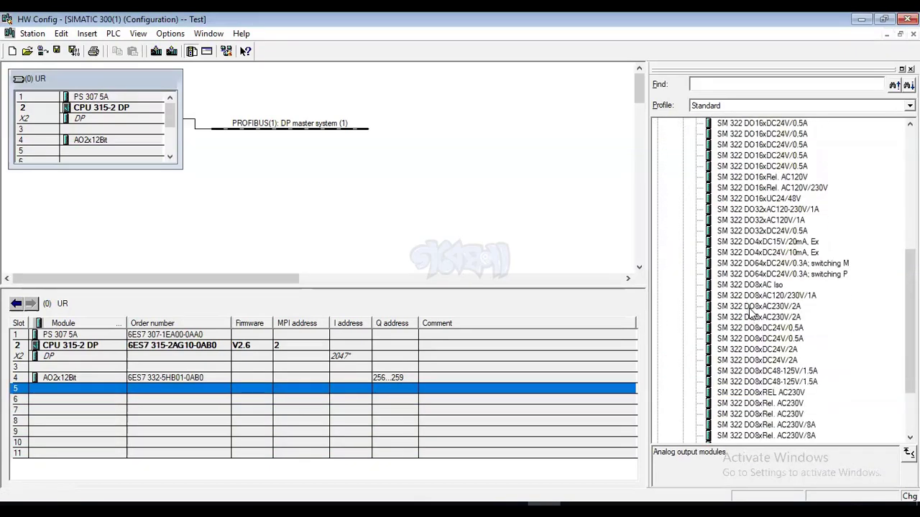
scroll(801, 306, down, 1)
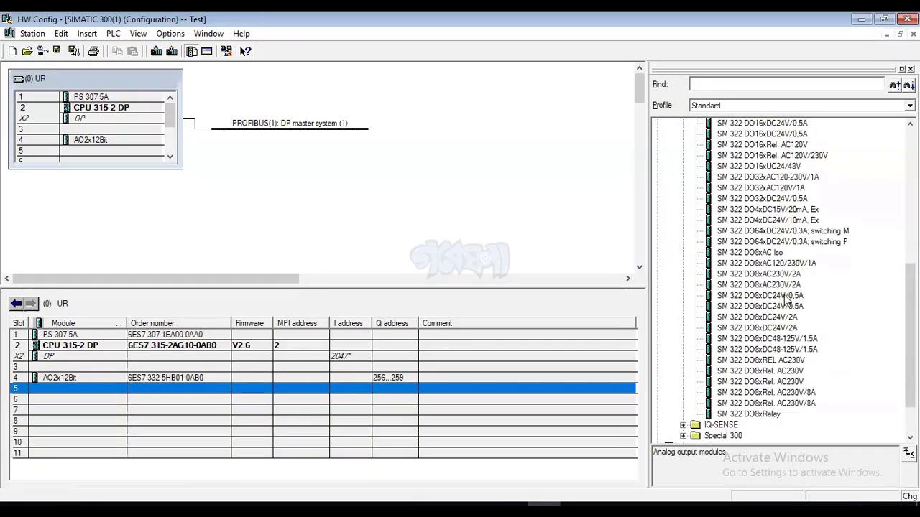
click(785, 297)
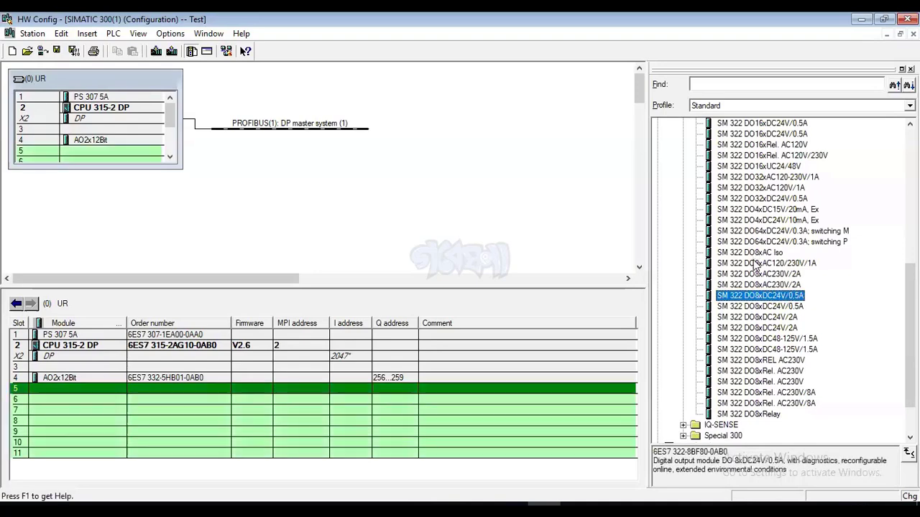
scroll(817, 309, up, 3)
scroll(818, 309, up, 2)
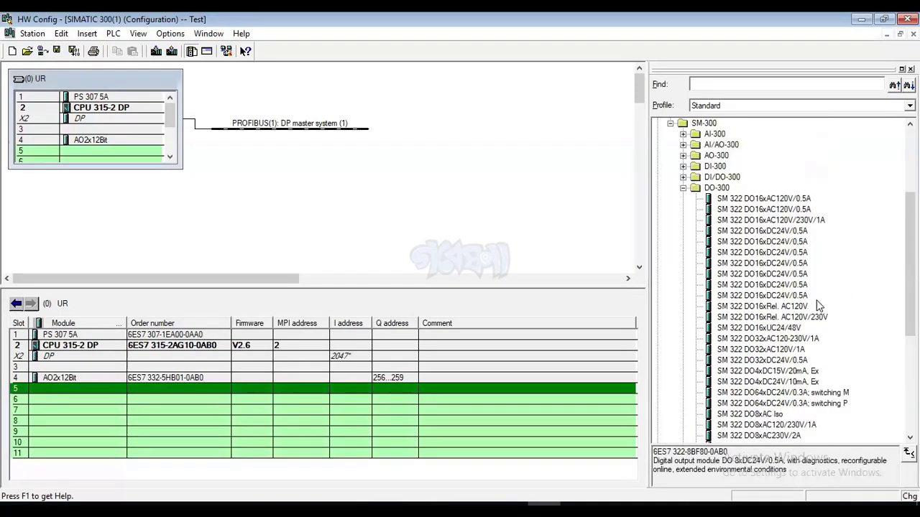
click(787, 360)
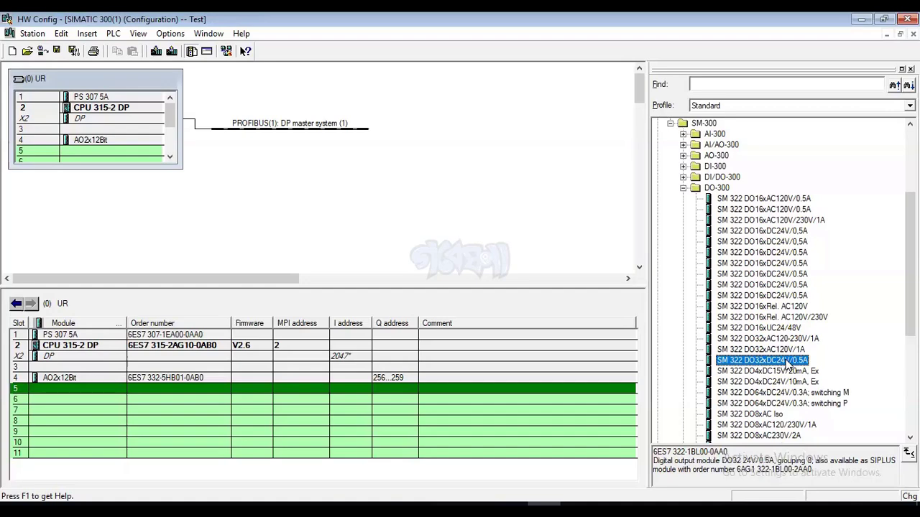
double_click(787, 361)
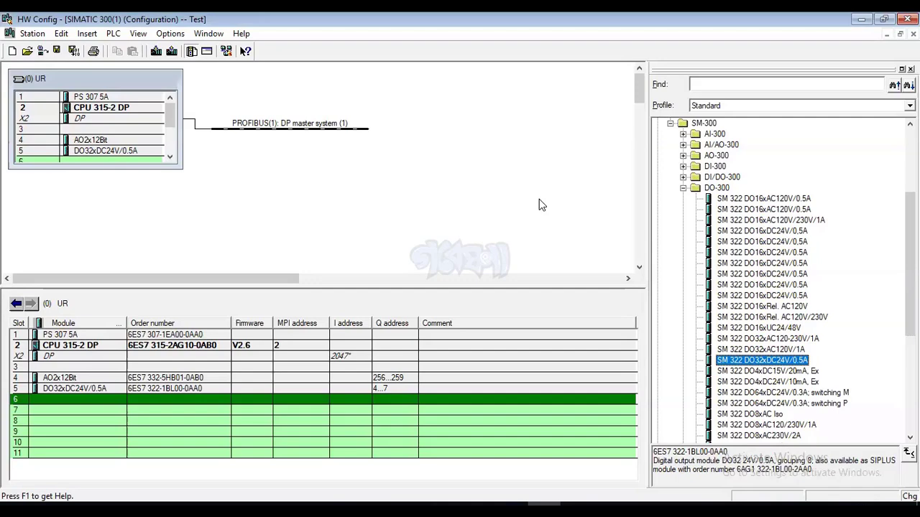
- Attach an ET 200S IM151-1 Standard interface module, 6ES7 151-1AA06-0AB0, to the PROFIBUS(1) DP master system
click(682, 187)
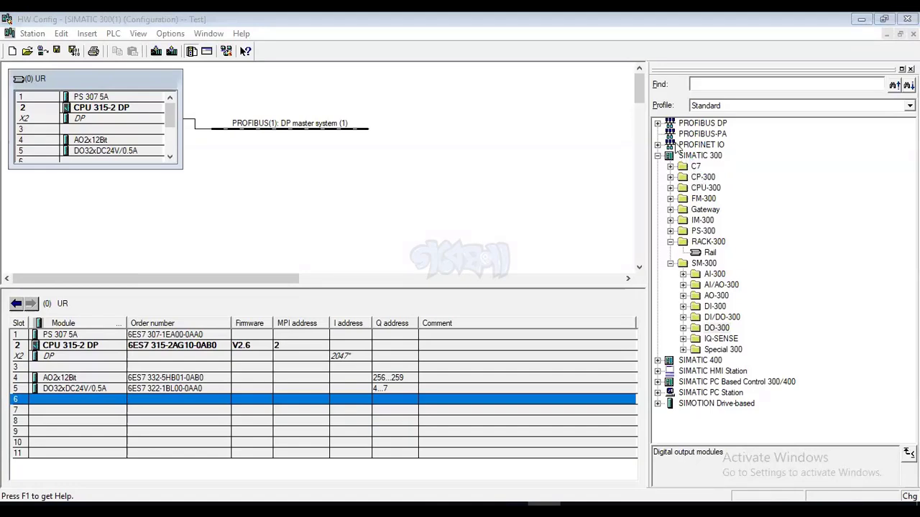
click(658, 124)
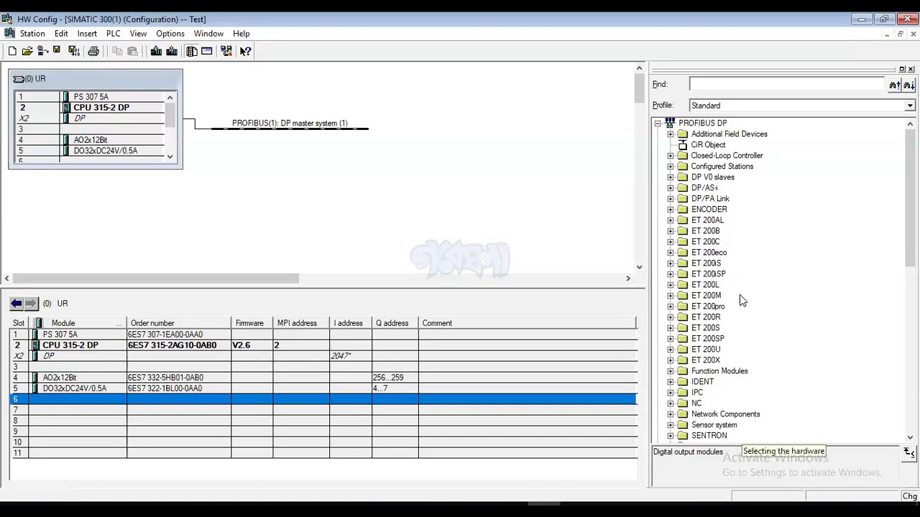
scroll(739, 295, down, 1)
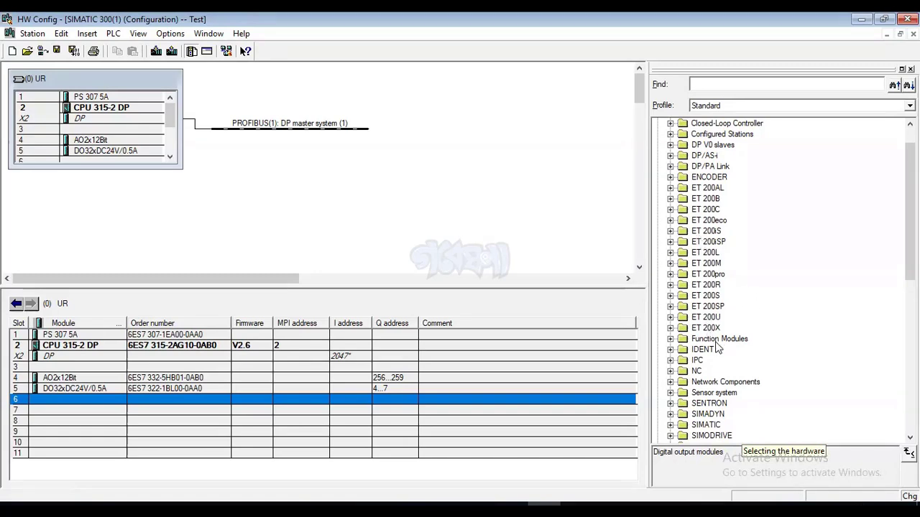
click(670, 296)
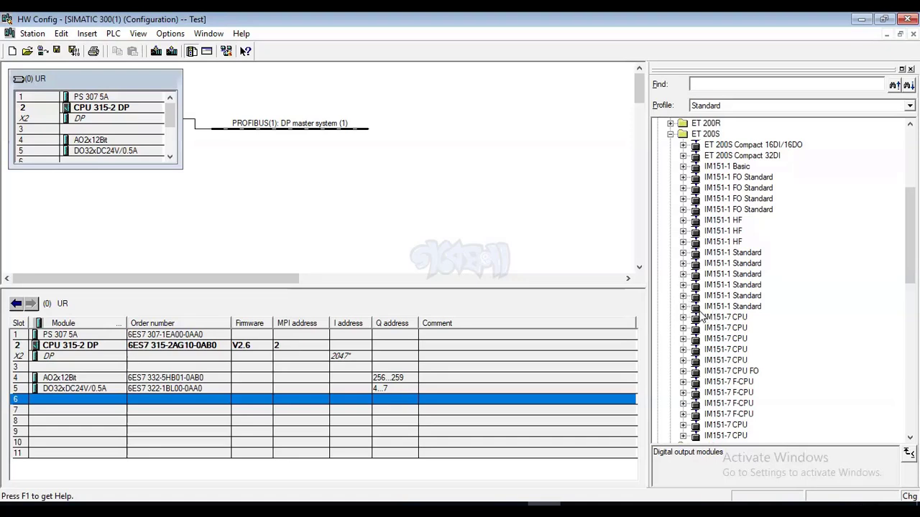
click(683, 307)
click(683, 307)
click(717, 306)
drag(717, 309, 278, 127)
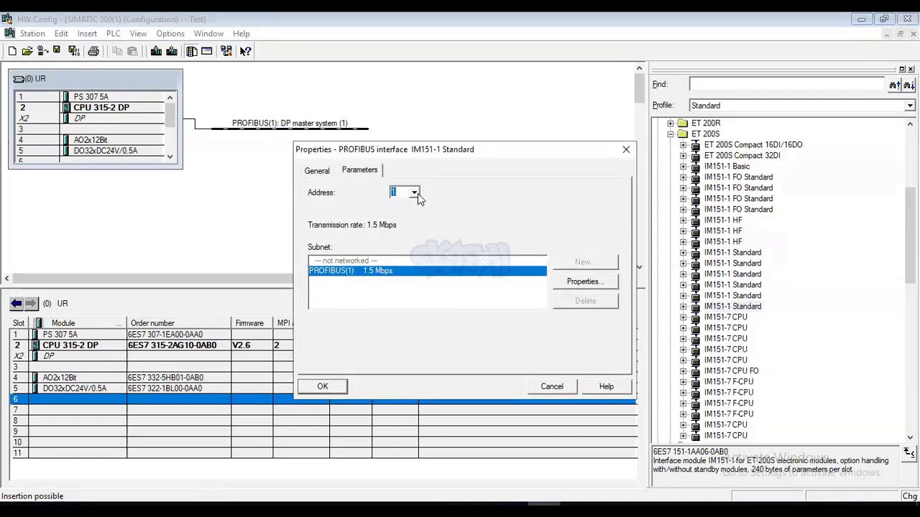
- Set the PROFIBUS address of the IM151-1 Standard to 8 and confirm its interface properties
click(414, 193)
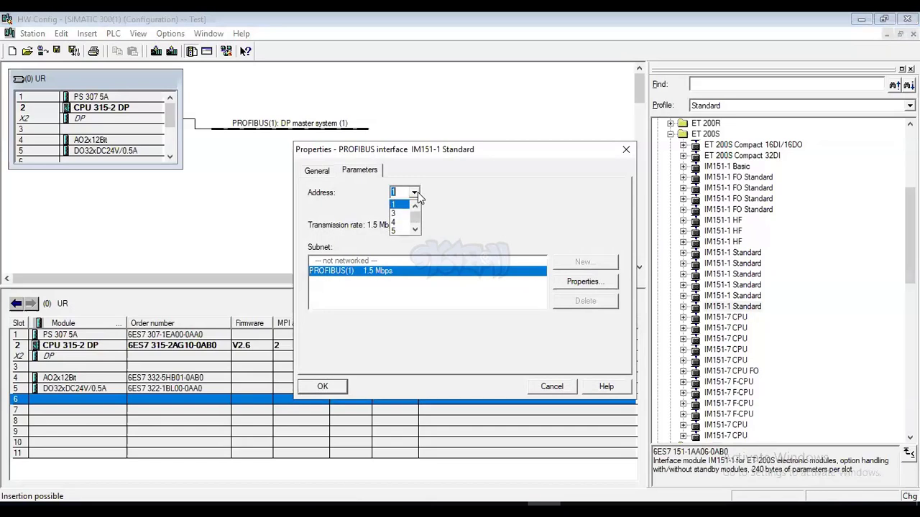
click(414, 229)
click(415, 229)
click(414, 229)
click(394, 230)
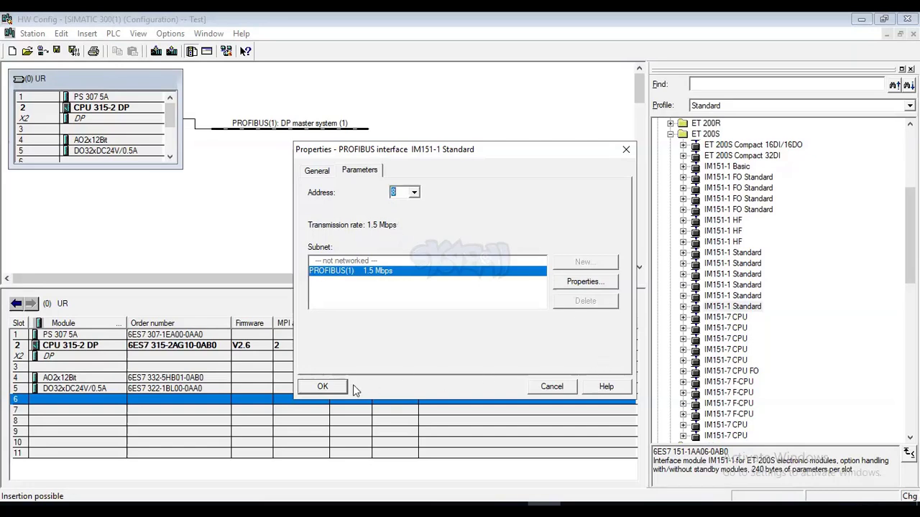
click(322, 386)
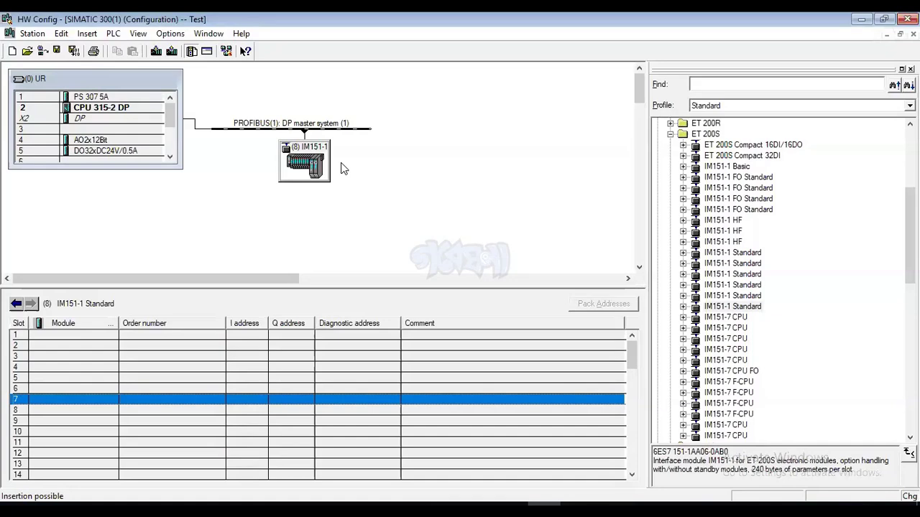
- Insert the PM-E DC24V power module, 6ES7 138-4CA01-0AA0, into slot 1 of the IM151-1 Standard station
click(683, 306)
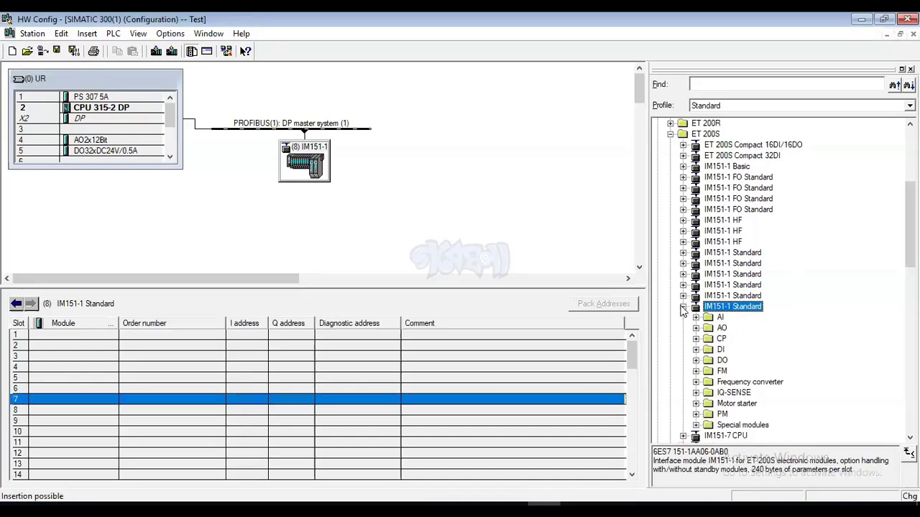
scroll(693, 302, down, 2)
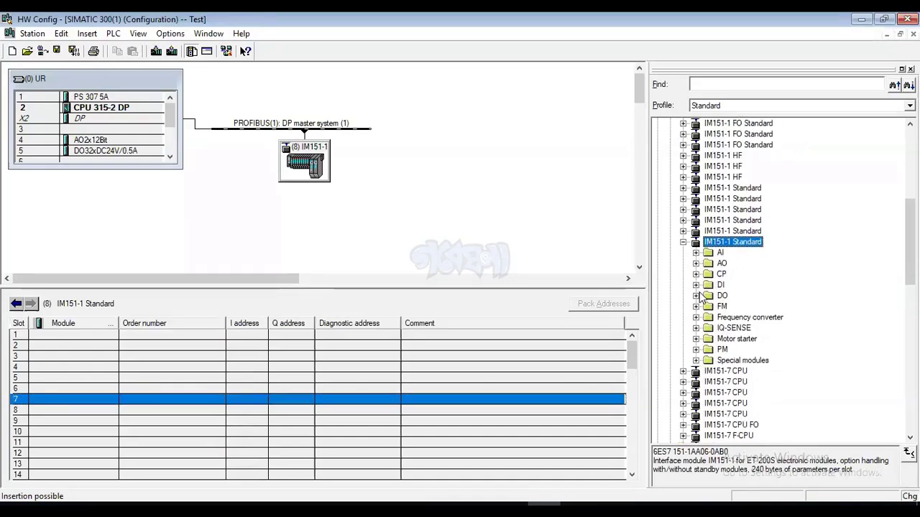
double_click(319, 159)
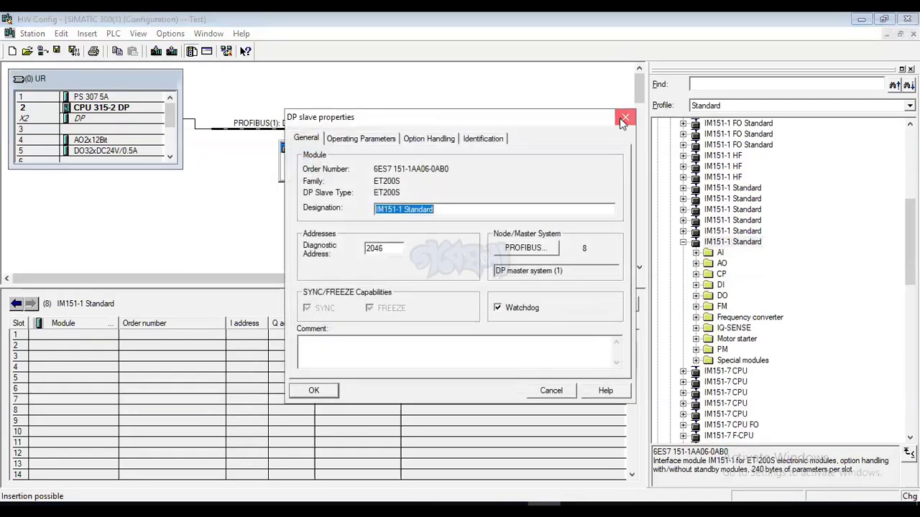
click(622, 118)
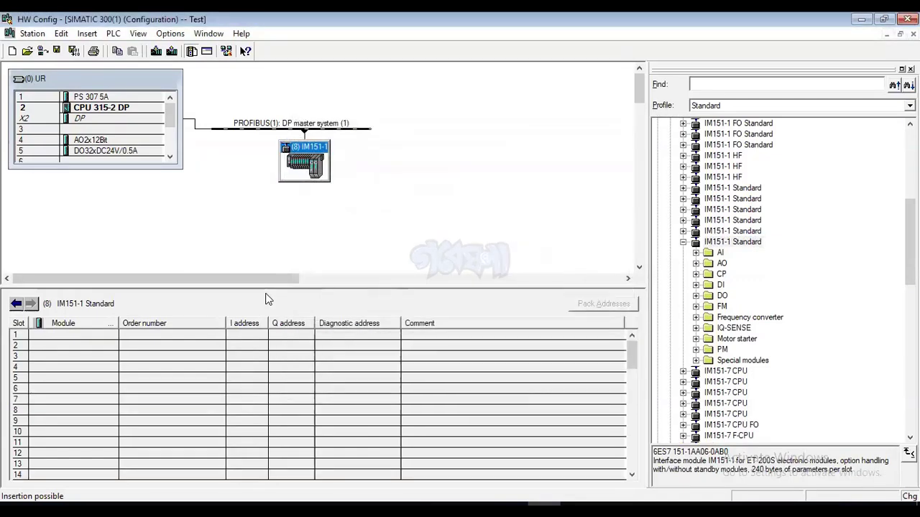
click(64, 336)
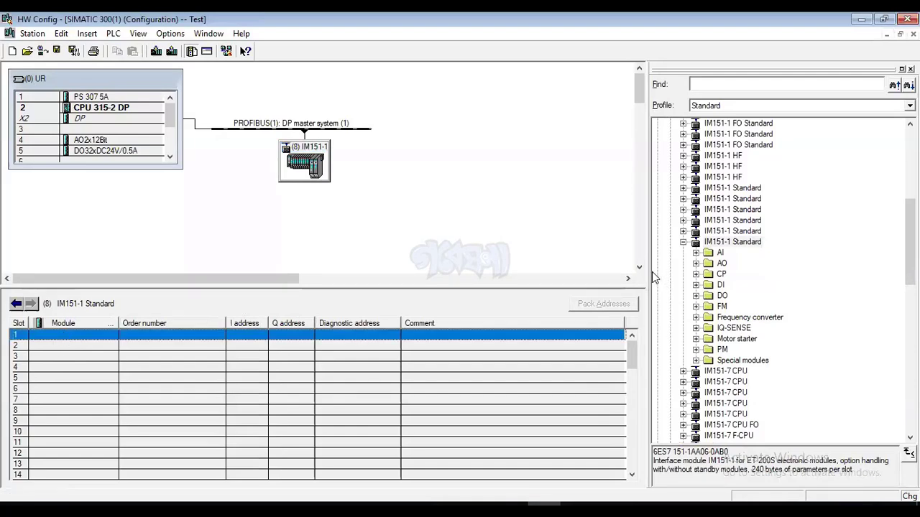
click(695, 350)
scroll(708, 320, down, 3)
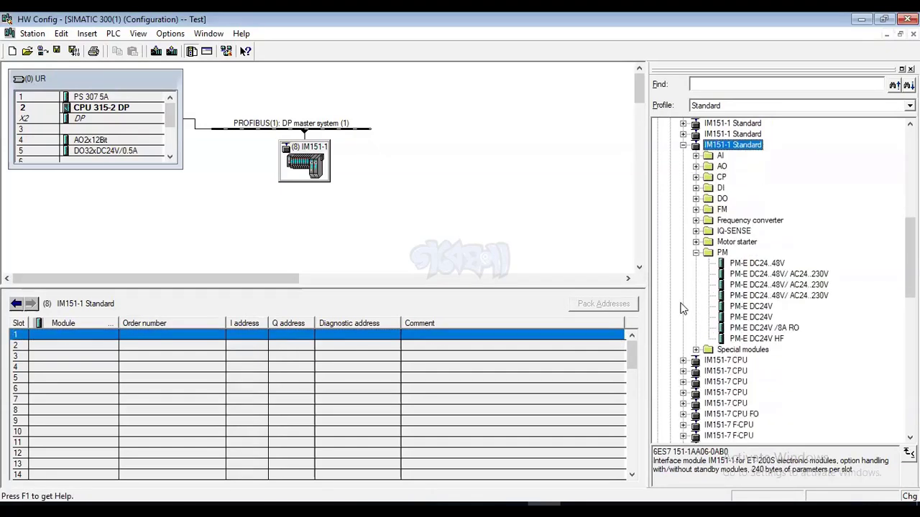
double_click(756, 316)
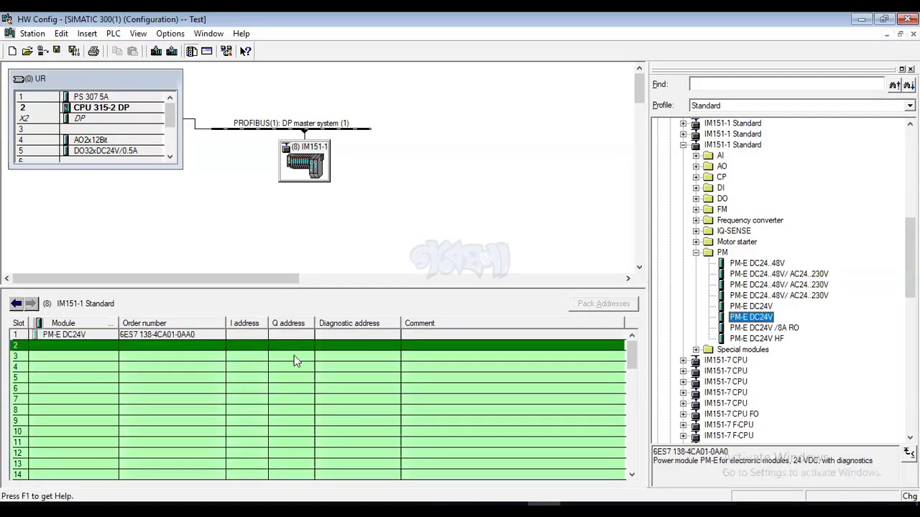
- Insert the 8DI DC24V digital input module, 6ES7 131-4BF00-0AA0, into slot 2 of the IM151-1 Standard station
click(166, 347)
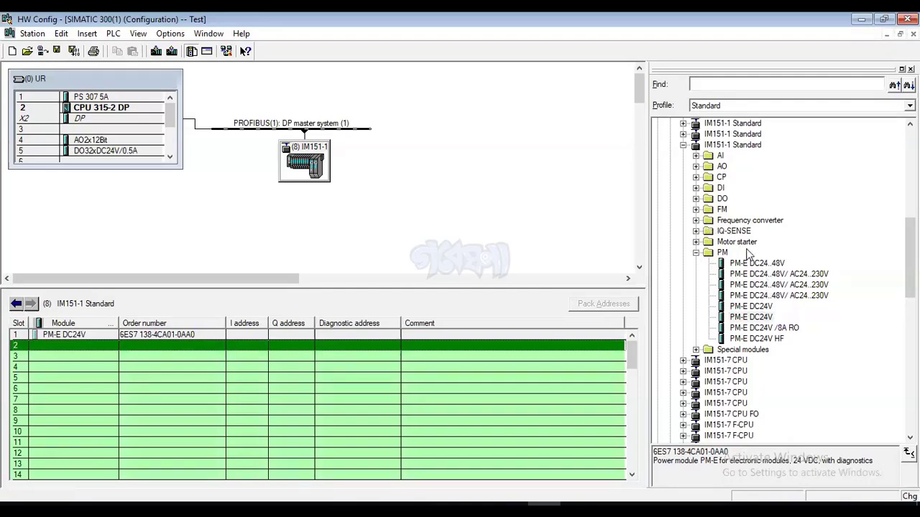
click(696, 187)
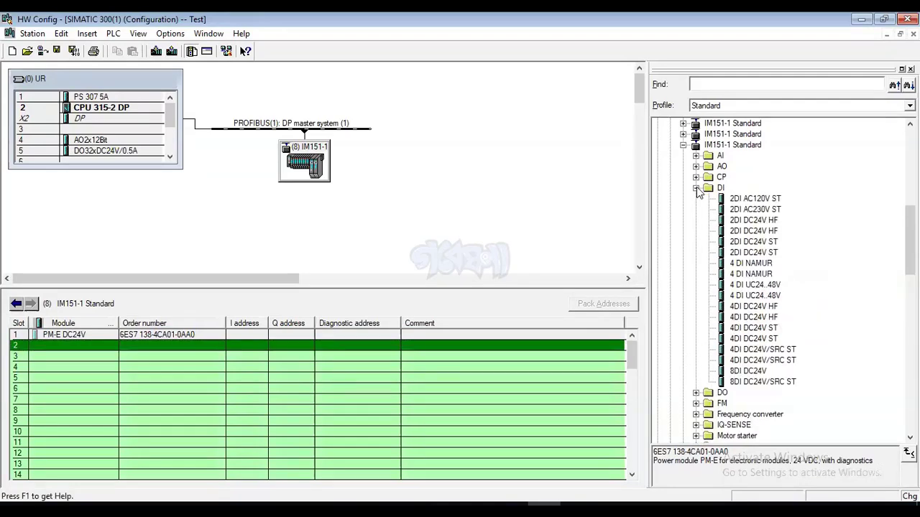
double_click(751, 372)
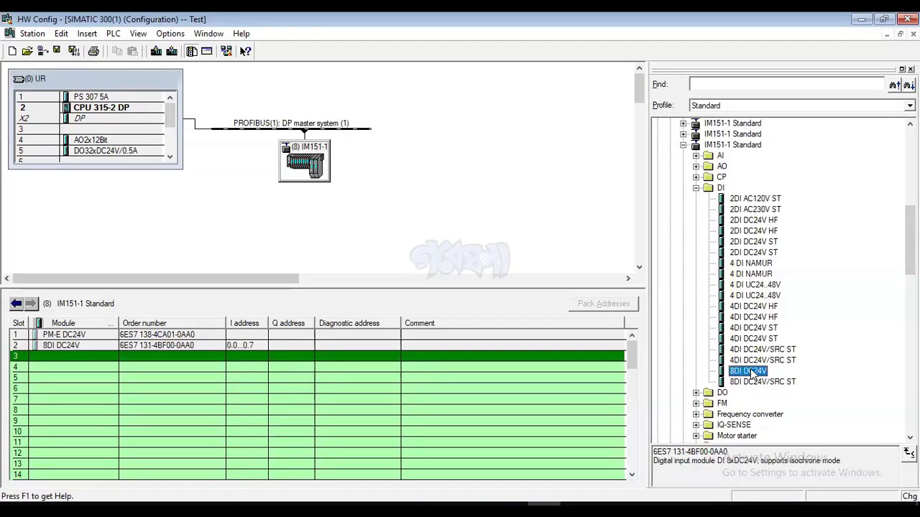
- Insert the 8DO DC24V/0.5A HF digital output module, 6ES7 132-4BF00-0AB0, into slot 3 of the IM151-1 Standard station
click(696, 188)
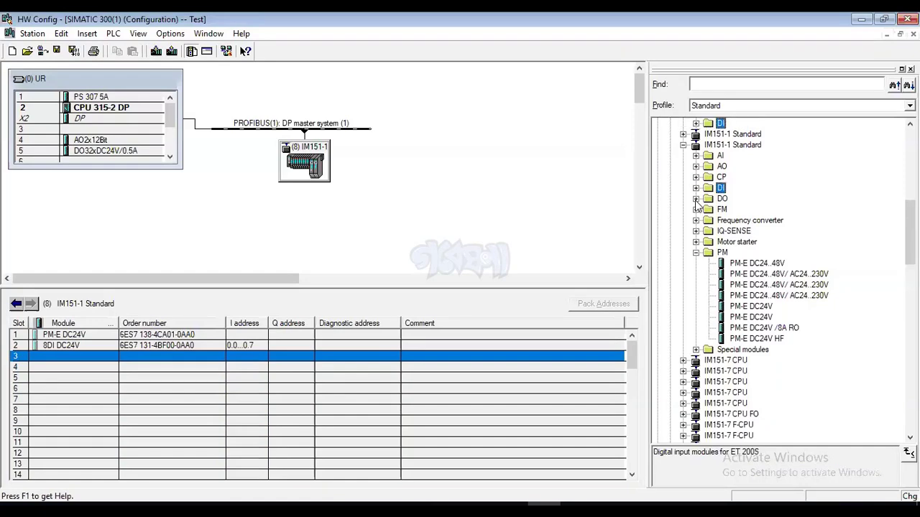
click(695, 199)
scroll(701, 251, down, 1)
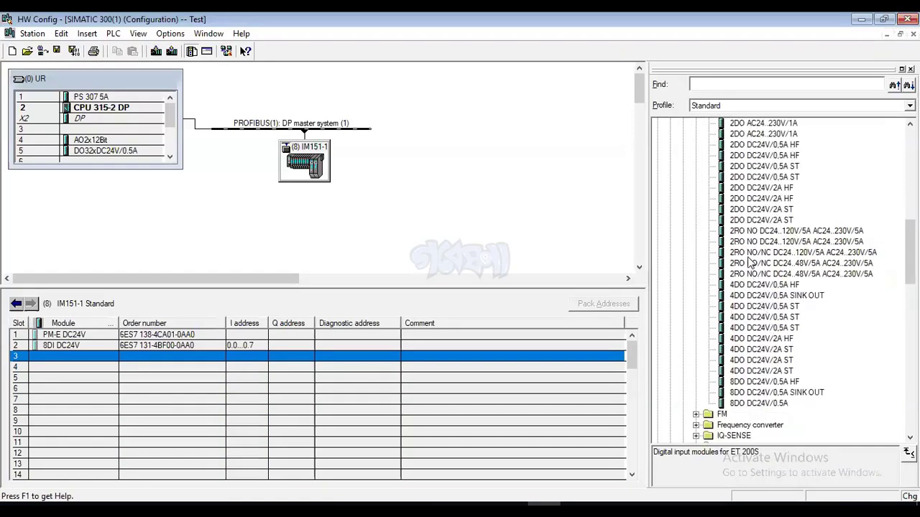
double_click(763, 381)
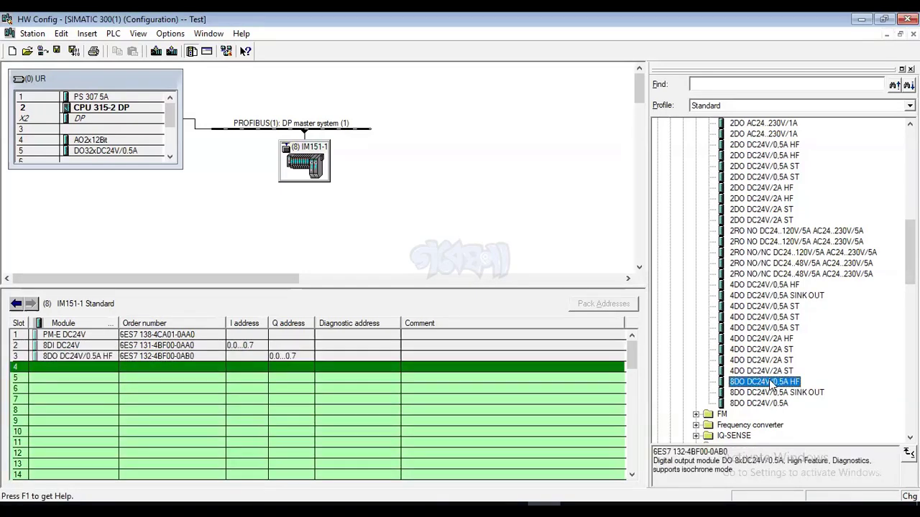
- Insert the 1 SI Modbus Master (32 Byte) communication module, 6ES7 138-4DF11-0AB0, into slot 4 of the IM151-1 Standard station
scroll(733, 321, up, 4)
scroll(733, 321, up, 1)
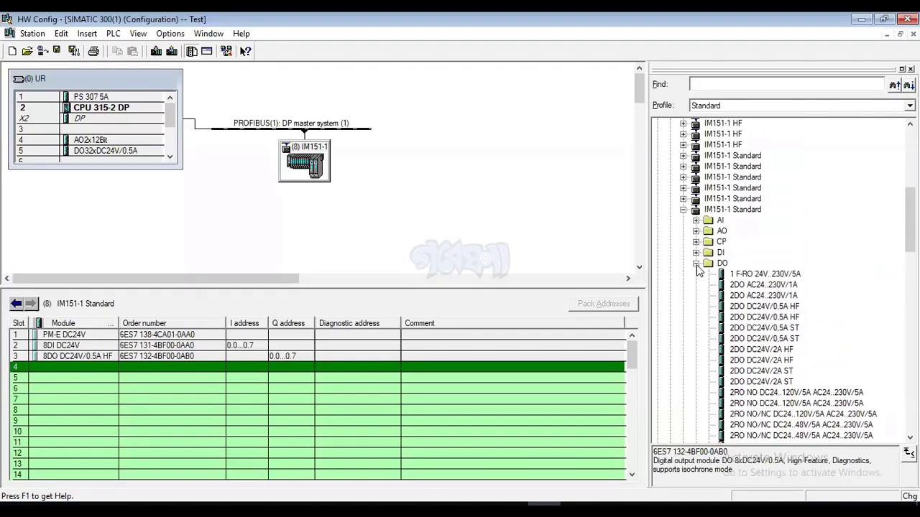
click(696, 263)
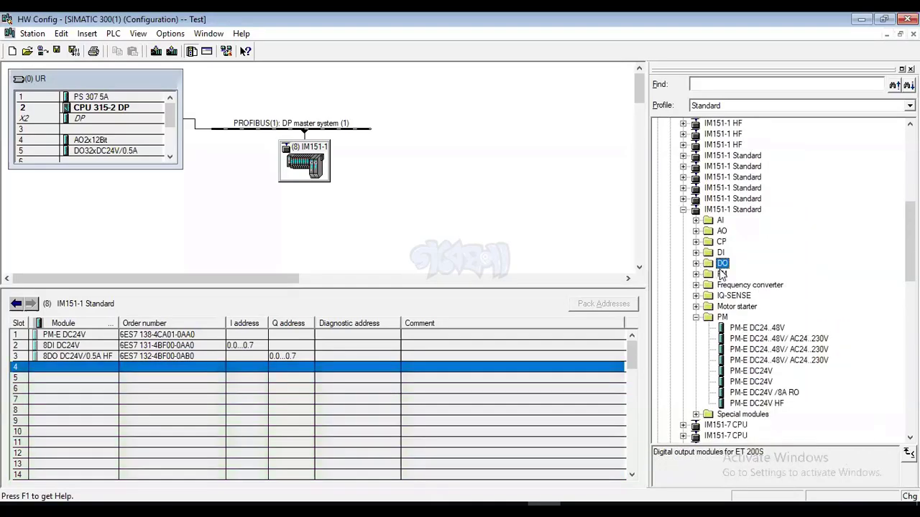
click(695, 317)
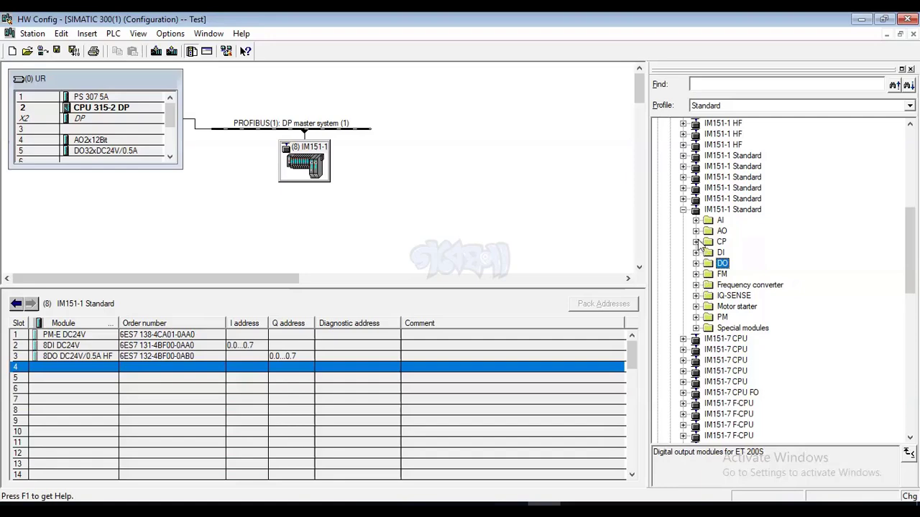
click(696, 242)
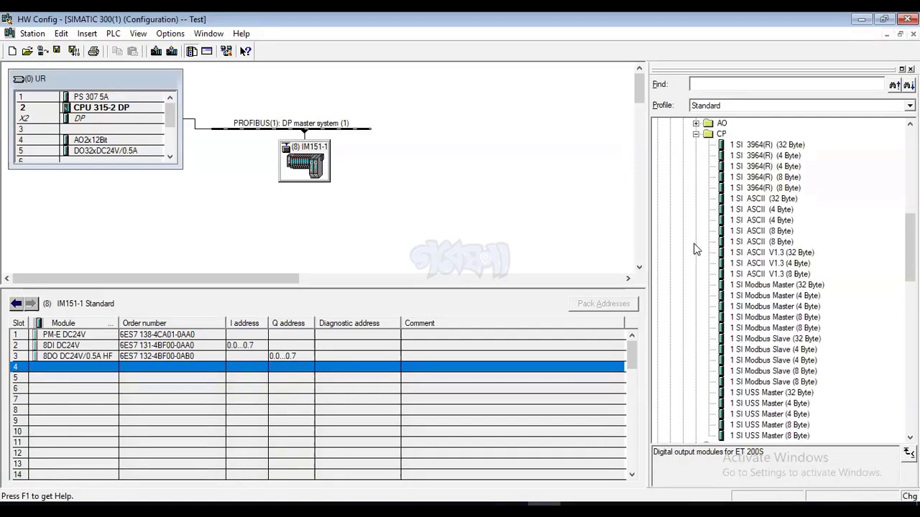
scroll(697, 281, down, 2)
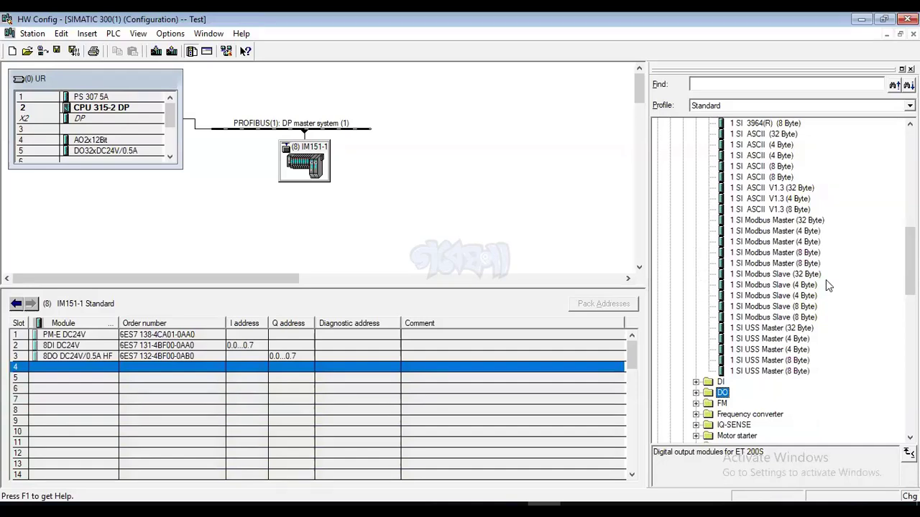
click(782, 220)
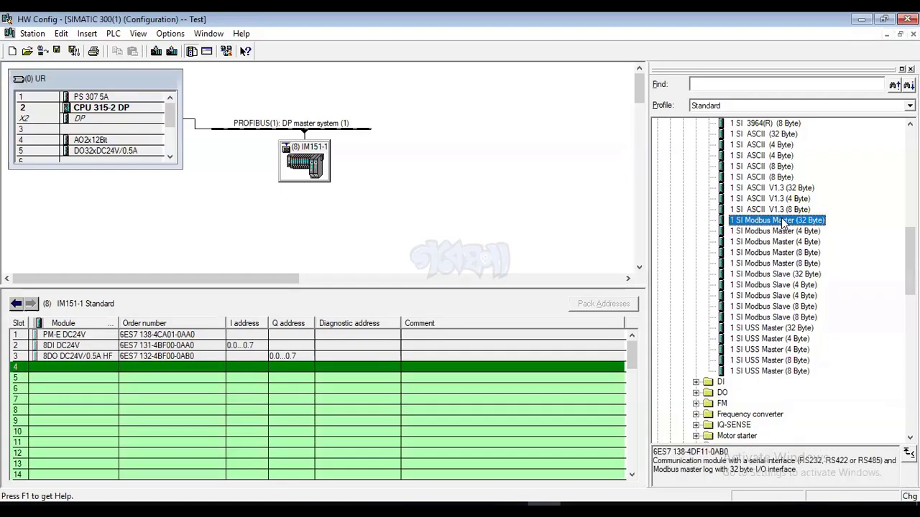
double_click(782, 221)
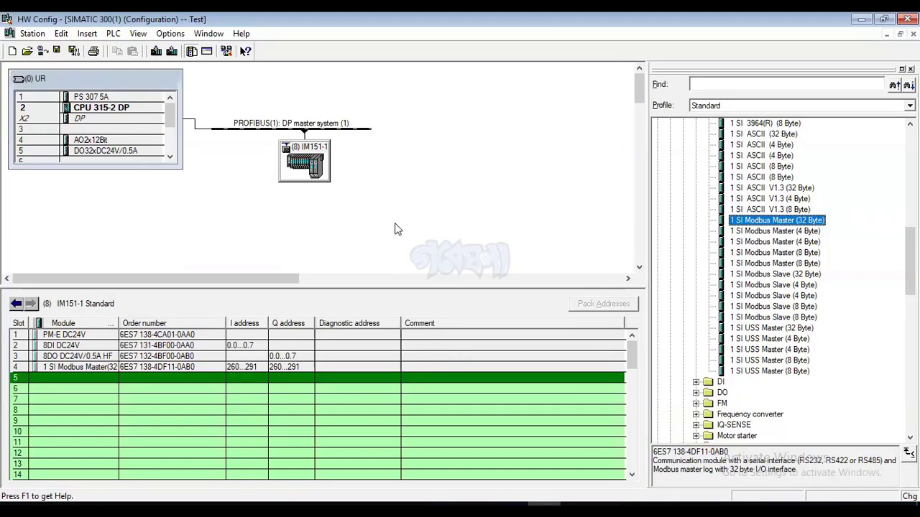
- Look through the FM function modules available for the IM151-1 Standard in the hardware catalog
scroll(691, 245, up, 6)
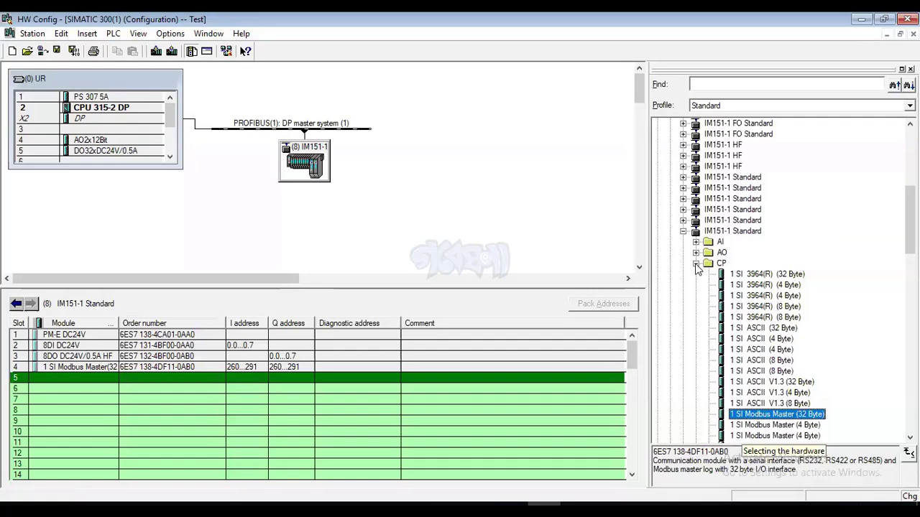
click(695, 263)
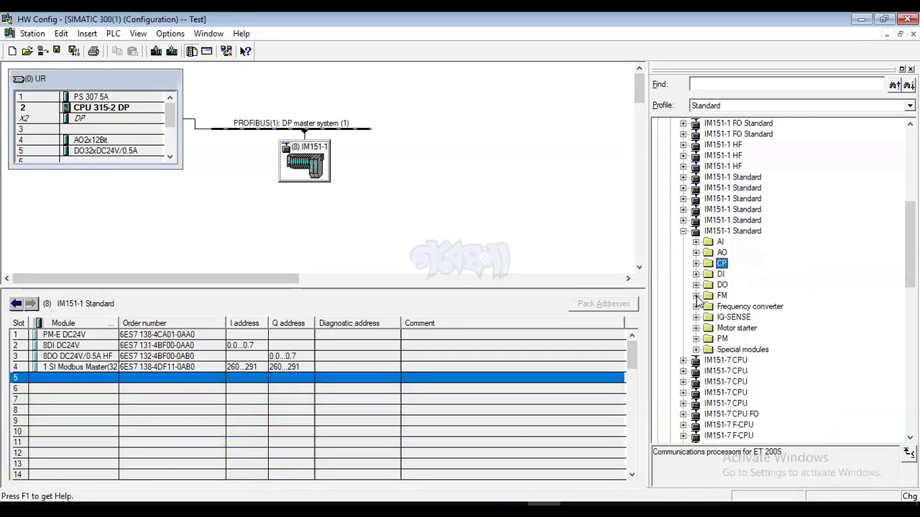
click(696, 296)
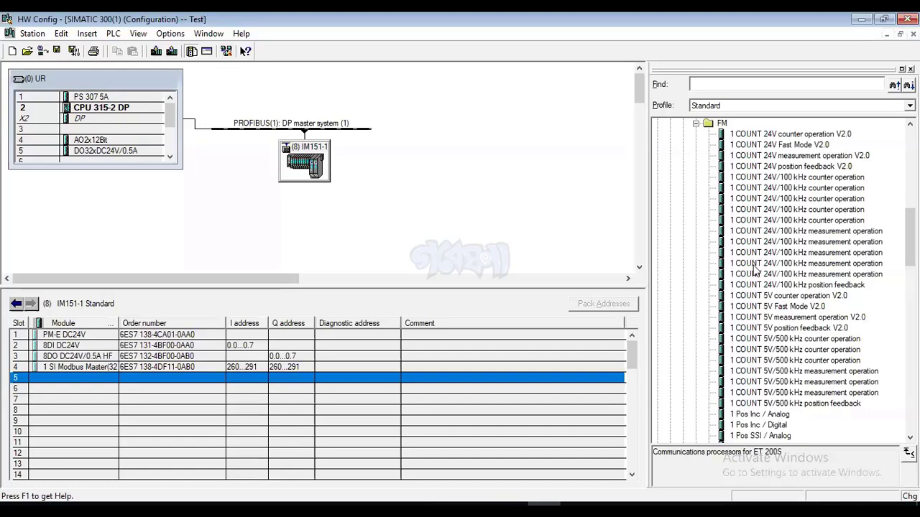
click(783, 200)
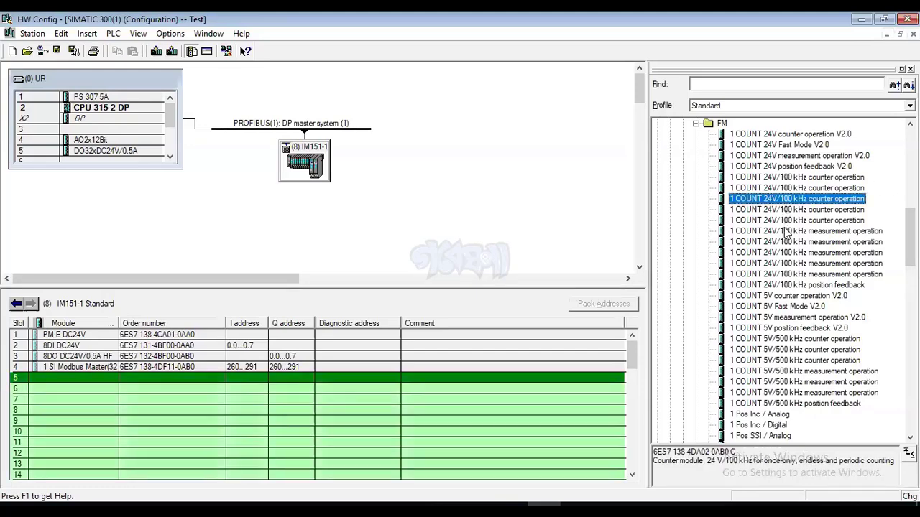
scroll(786, 251, down, 1)
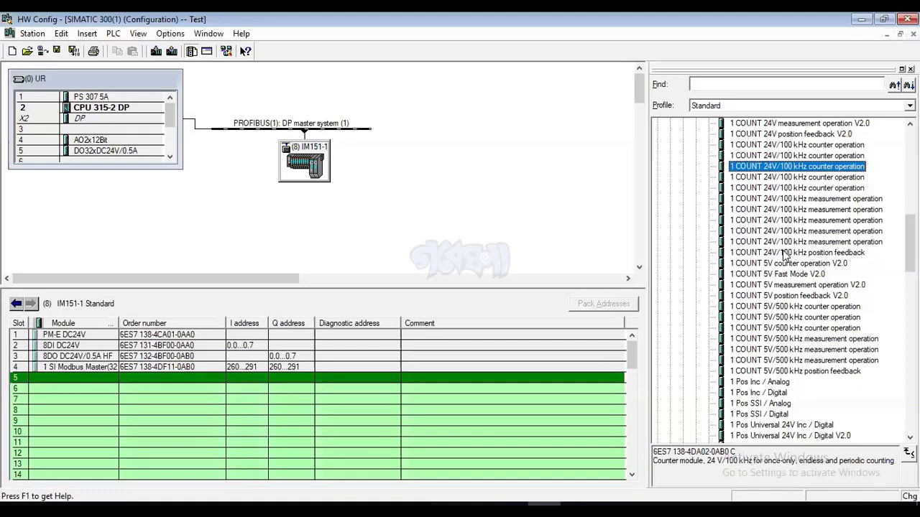
scroll(785, 281, down, 2)
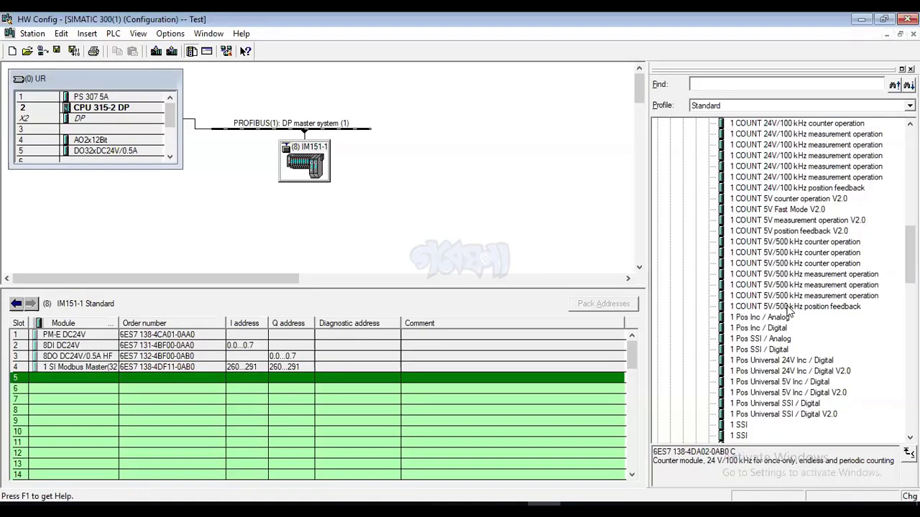
scroll(788, 311, down, 6)
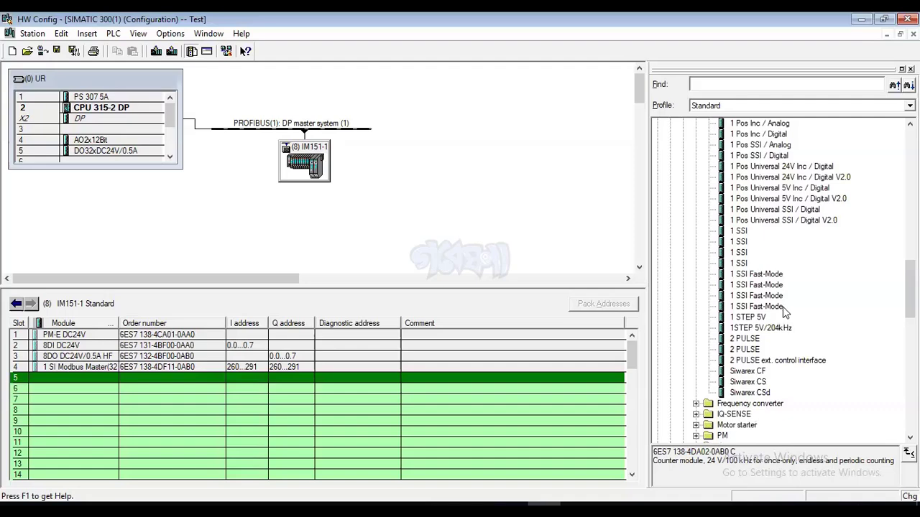
scroll(777, 302, up, 5)
scroll(777, 302, up, 9)
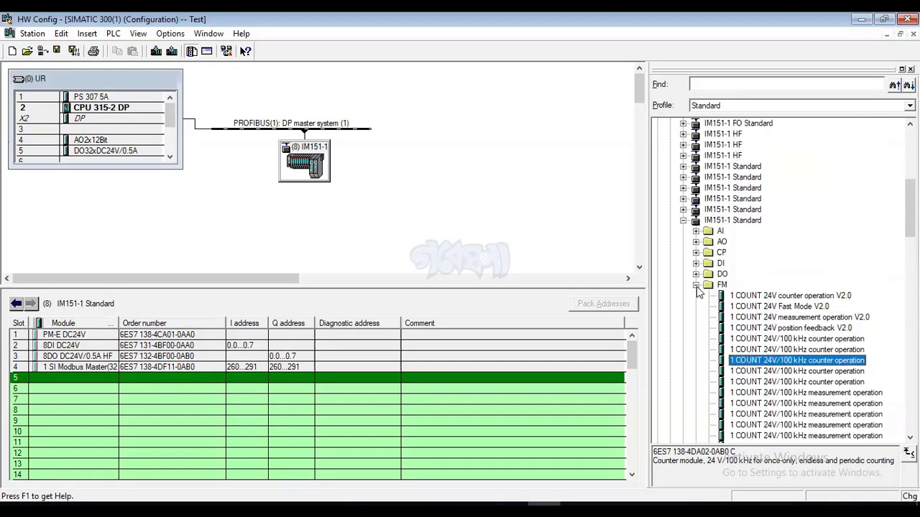
click(696, 285)
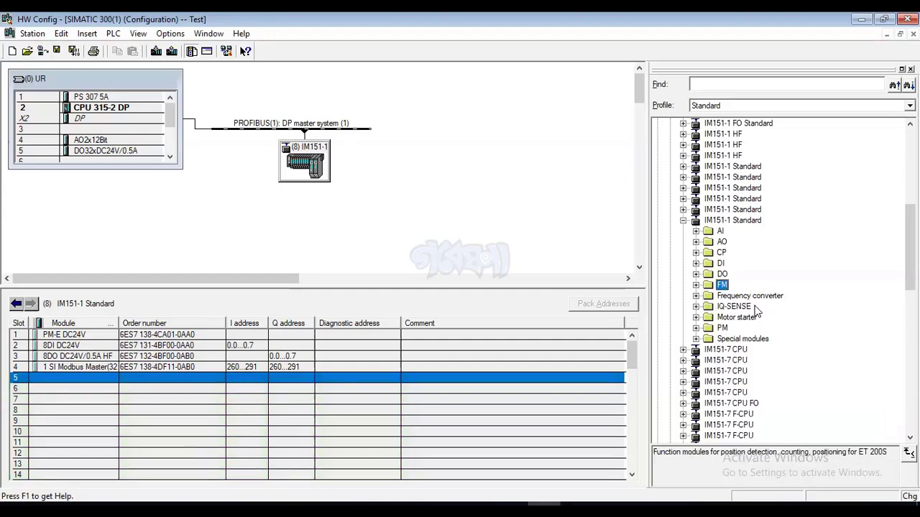
- Add an ET 200M IM 153-1 interface module, 6ES7 153-1AA83-0XB0, to the PROFIBUS(1) DP master system
click(683, 221)
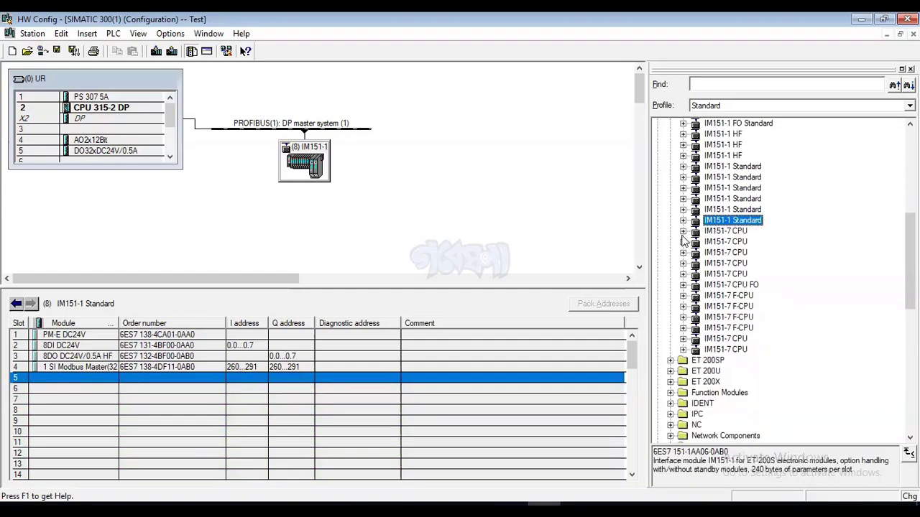
scroll(684, 244, up, 6)
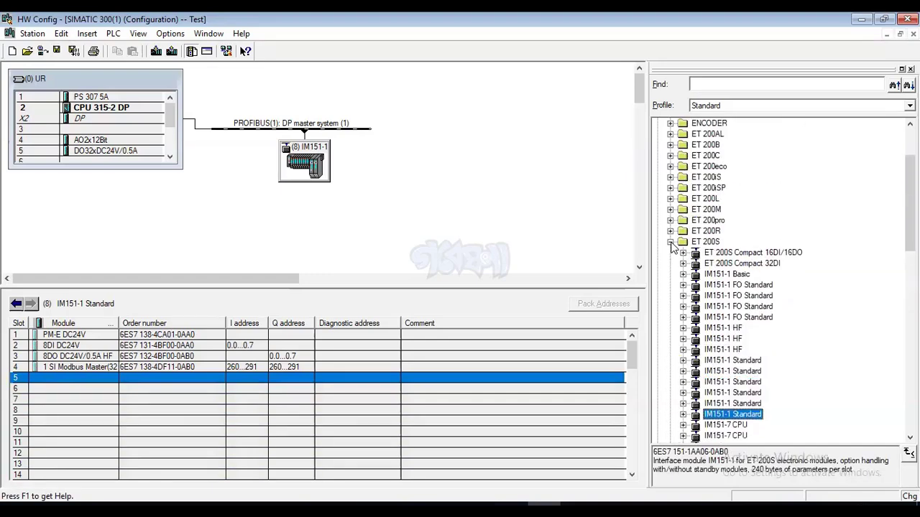
click(671, 243)
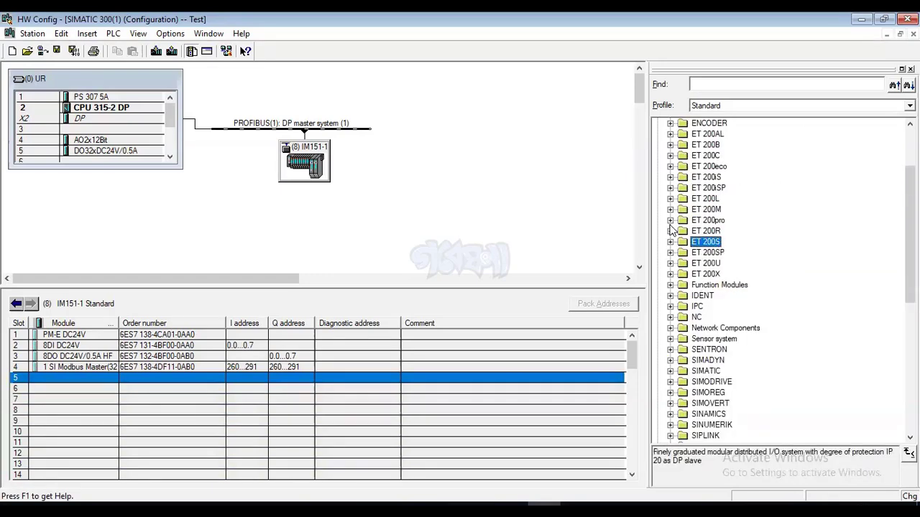
click(670, 209)
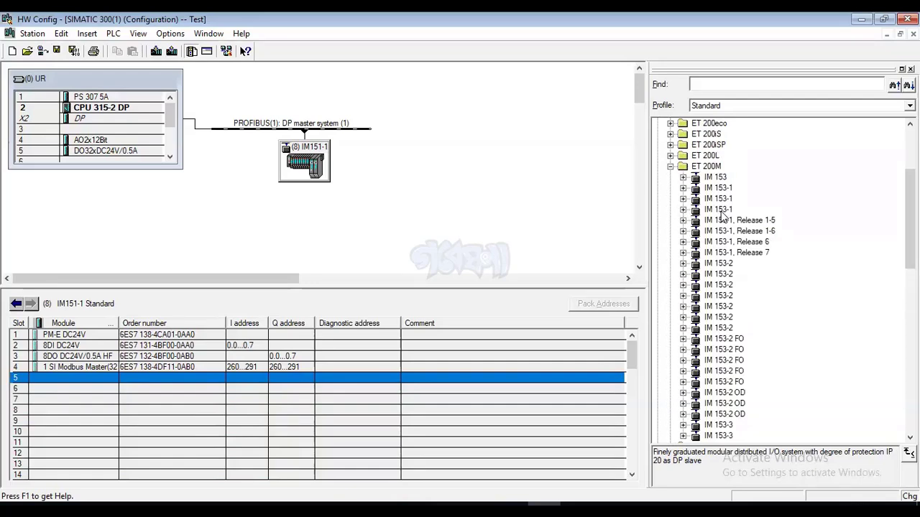
click(717, 210)
click(683, 210)
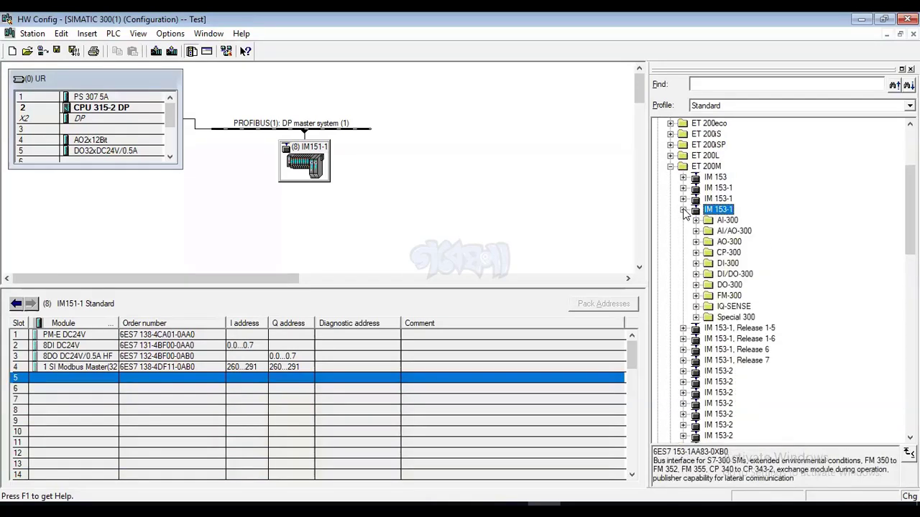
click(684, 210)
drag(702, 216, 359, 128)
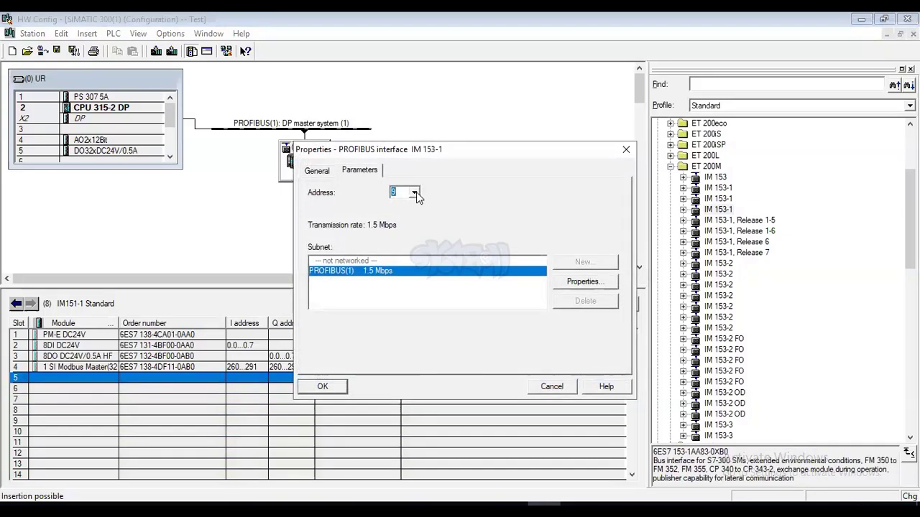
- Set the PROFIBUS address of the IM 153-1 to 4 and confirm its interface properties
click(414, 193)
click(416, 207)
click(416, 207)
click(416, 206)
click(416, 206)
click(416, 206)
click(399, 214)
click(322, 386)
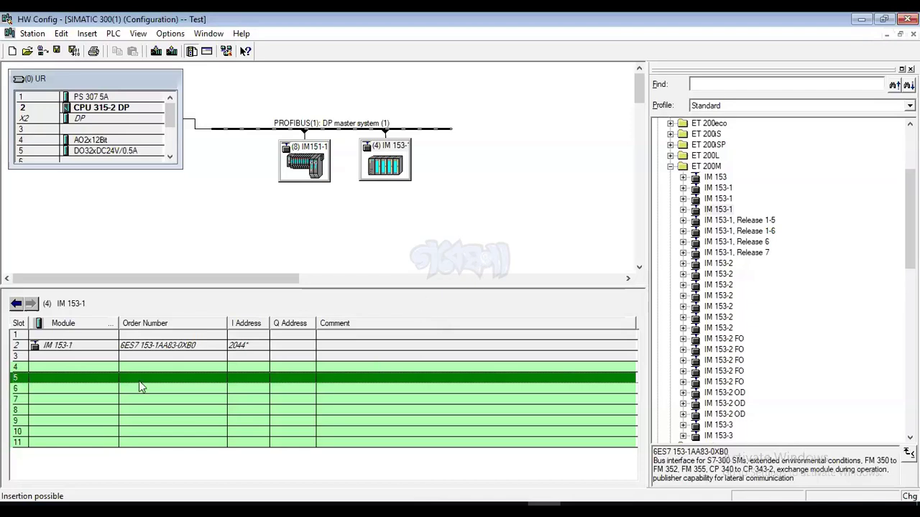
- Try to insert the SM 321 DI32xDC24V digital input module, 6ES7 321-1BL00-0AA0, into slot 3 of the IM 153-1
click(130, 355)
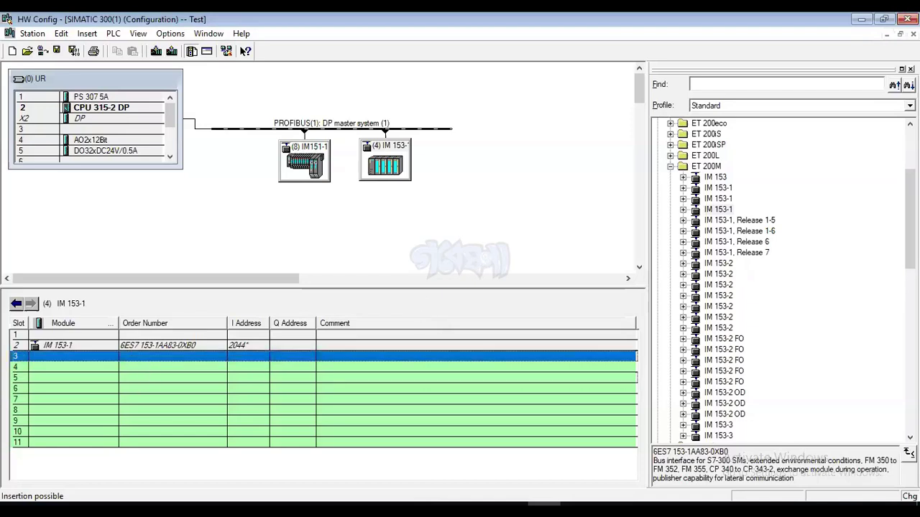
double_click(688, 212)
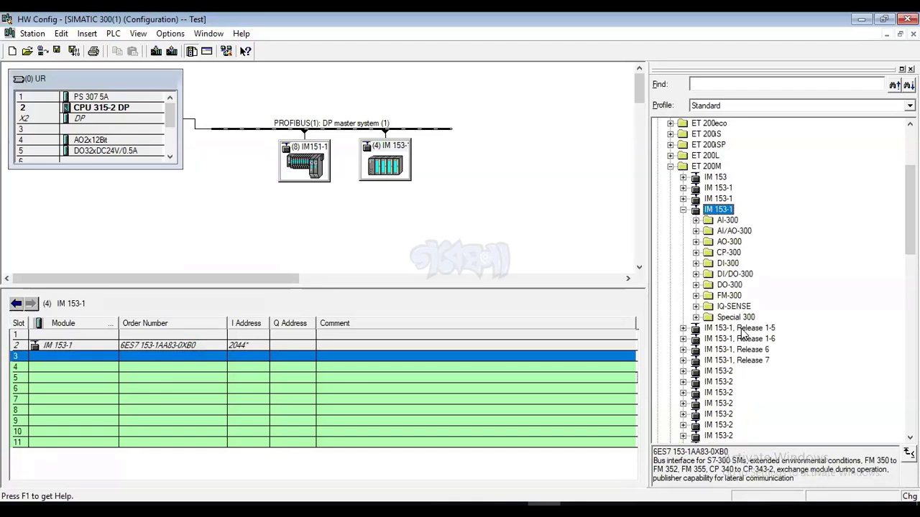
click(695, 263)
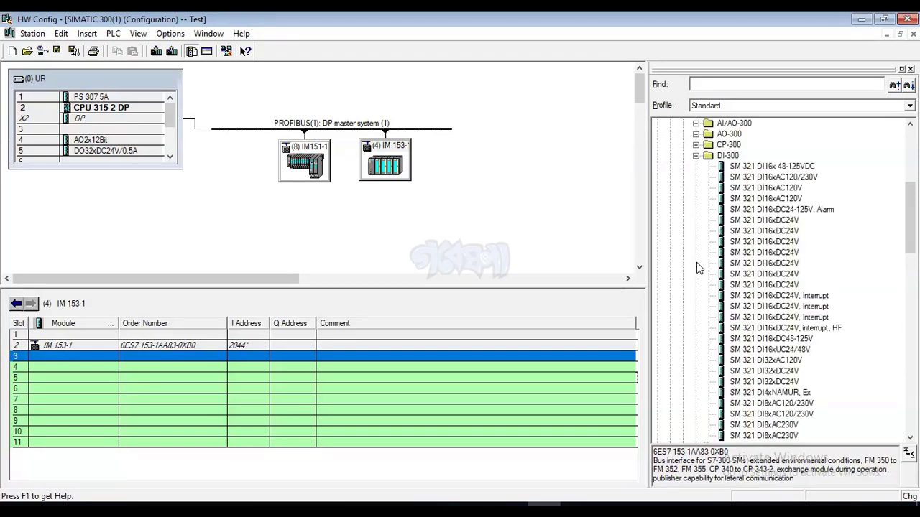
scroll(803, 332, down, 2)
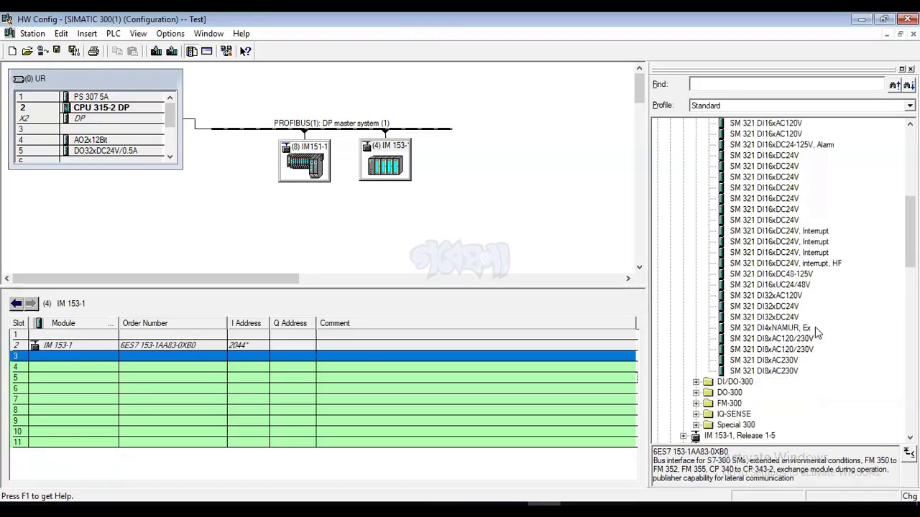
scroll(804, 313, up, 2)
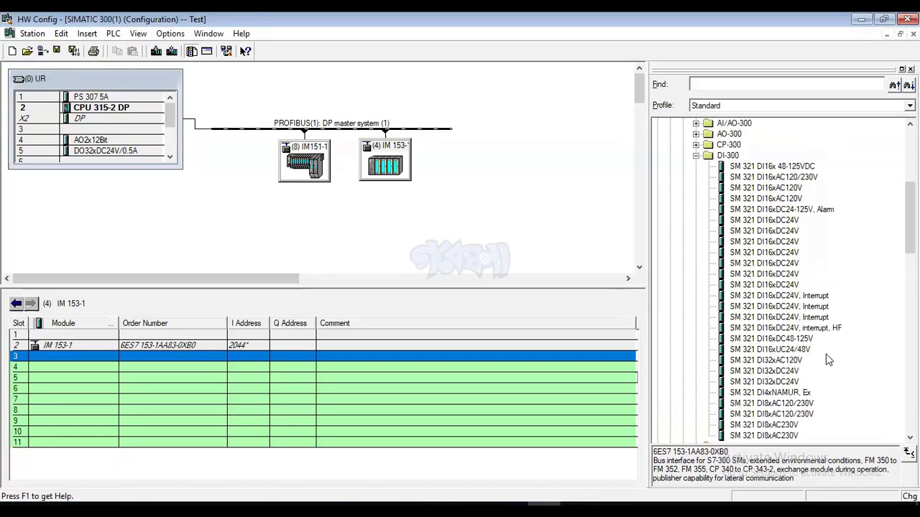
click(783, 373)
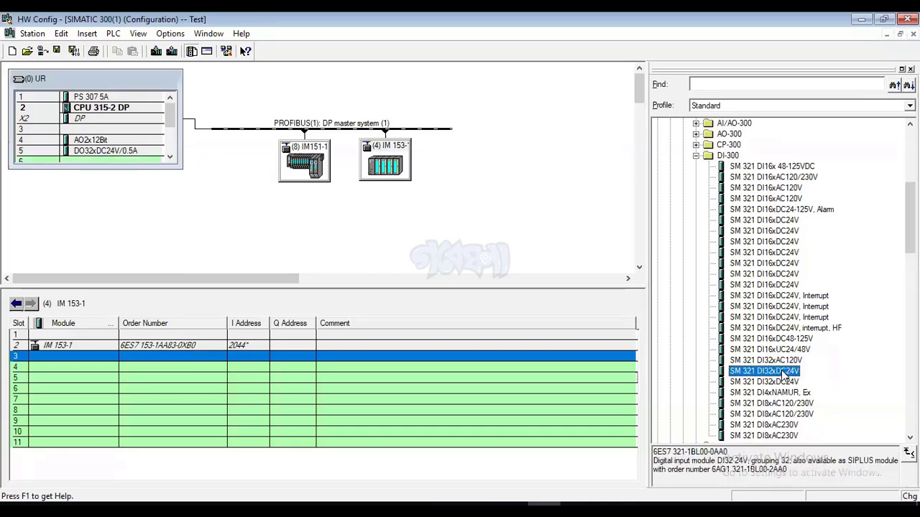
double_click(783, 372)
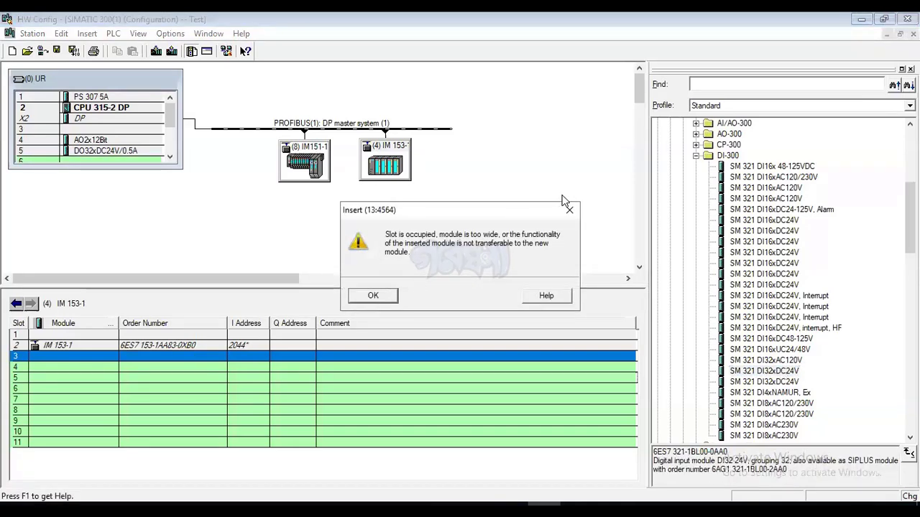
click(502, 333)
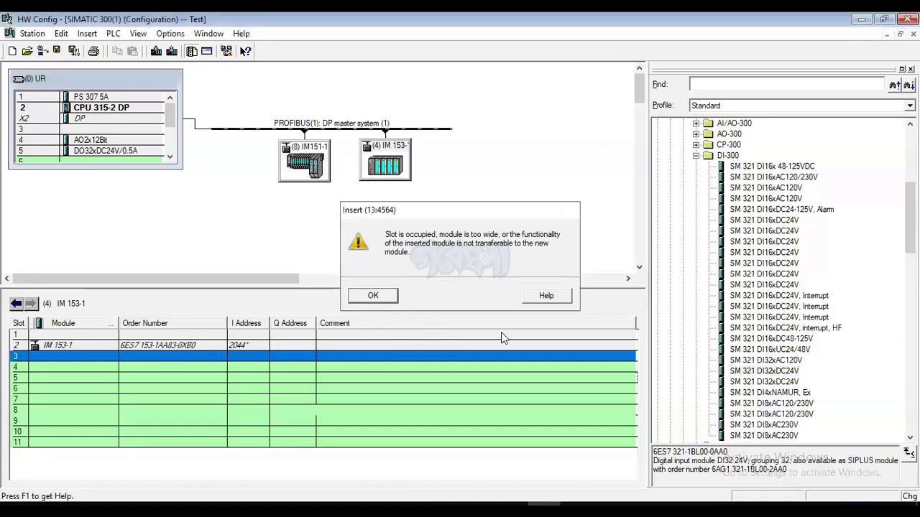
- Insert the SM 321 DI32xDC24V module, 6ES7 321-1BL00-0AA0, into slot 4 of the IM 153-1 and enlarge the module table area
click(228, 365)
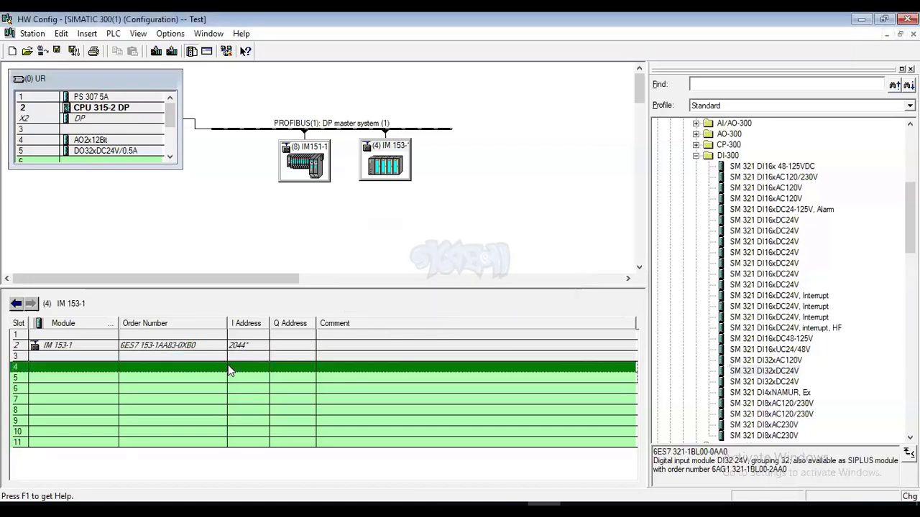
double_click(782, 371)
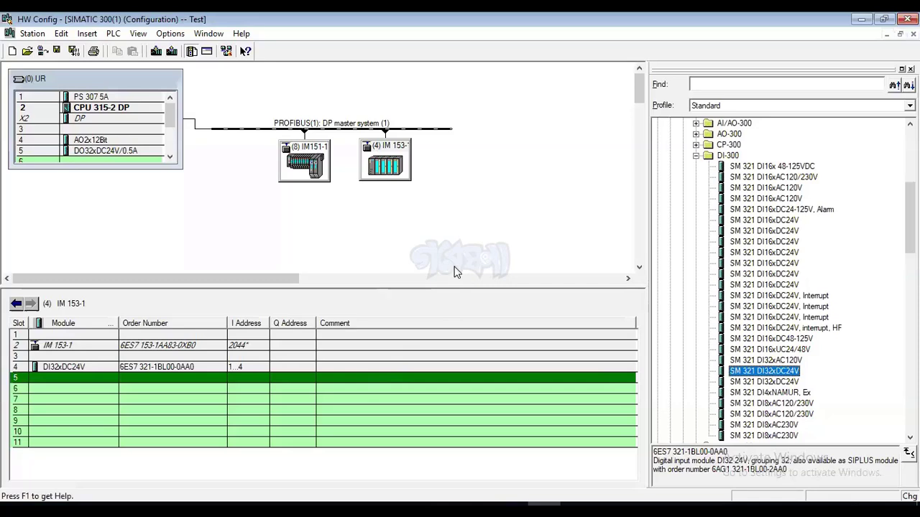
scroll(458, 272, down, 5)
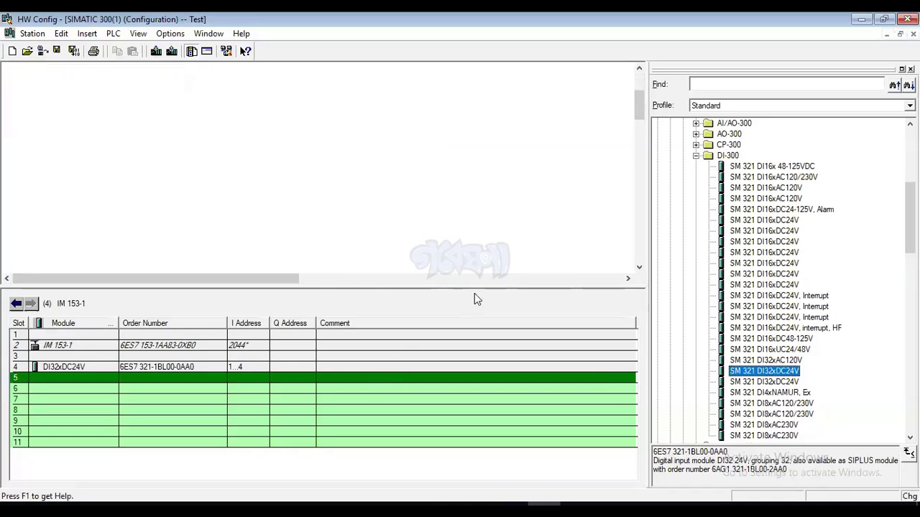
scroll(554, 195, up, 5)
drag(446, 288, 452, 212)
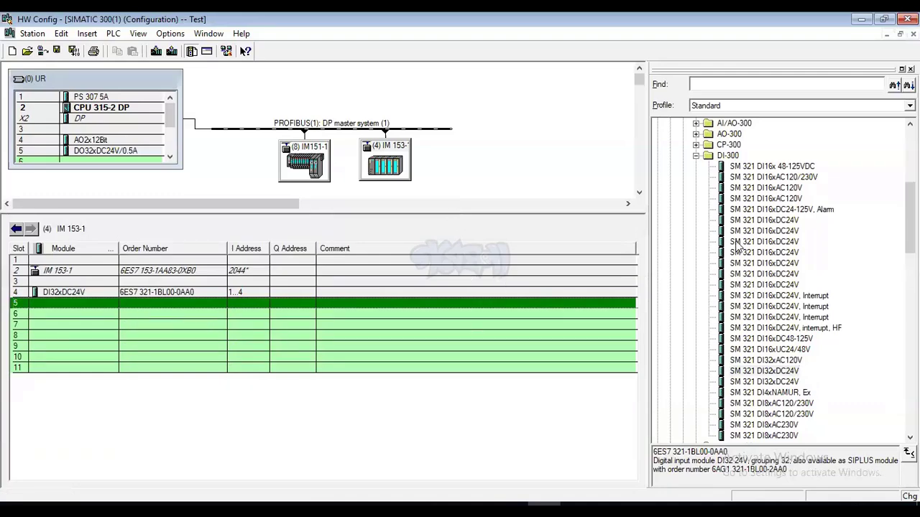
- Insert the SM 322 DO32xDC24V/0.5A digital output module, 6ES7 322-1BL00-0AA0, into slot 5 of the IM 153-1
click(695, 156)
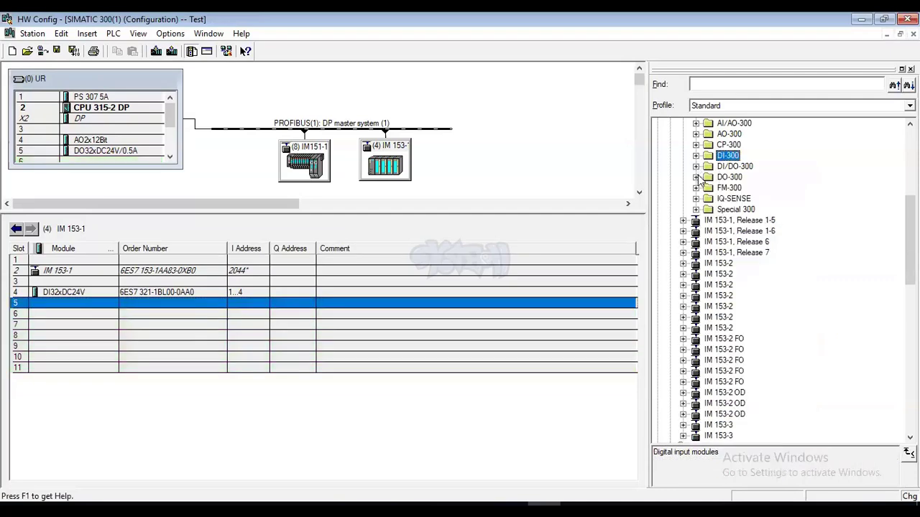
click(695, 177)
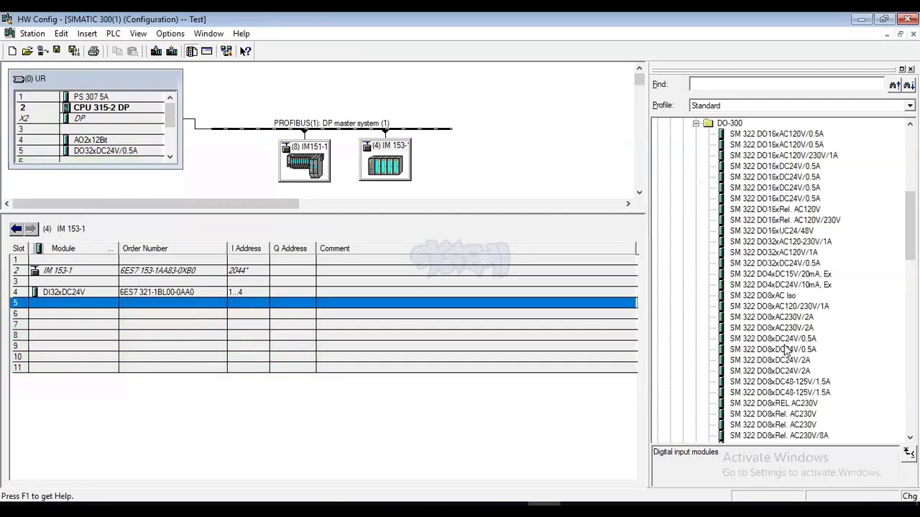
double_click(782, 264)
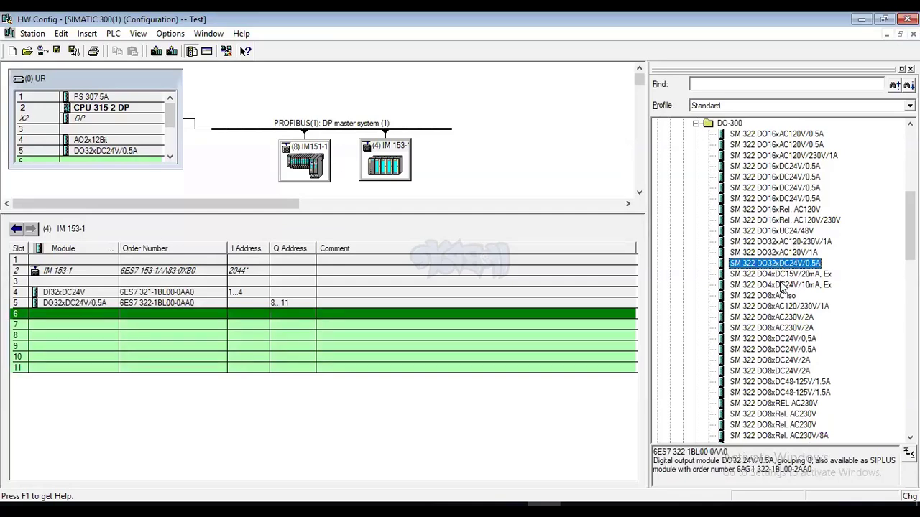
- Insert the SM 323 DI8/DO8xDC24V/0.5A module, 6ES7 323-1BH01-0AA0, into slot 6 of the IM 153-1
scroll(783, 287, up, 4)
click(696, 253)
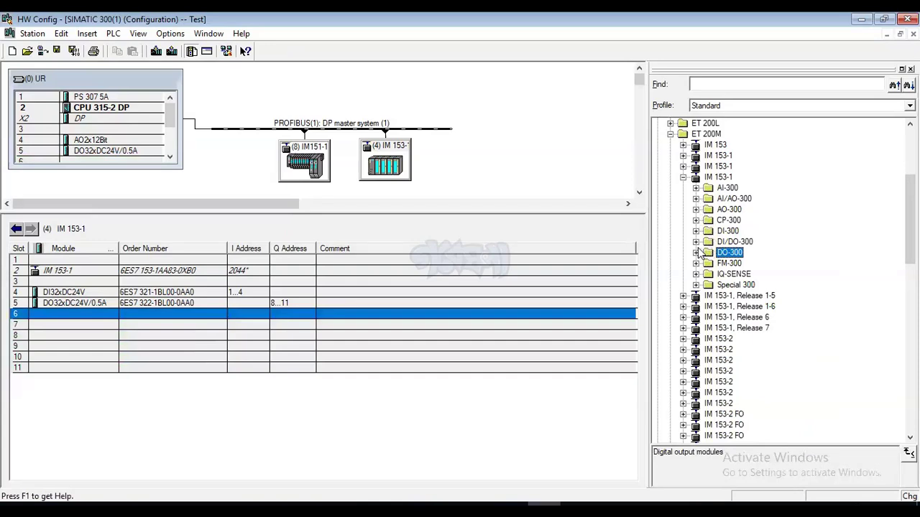
click(695, 242)
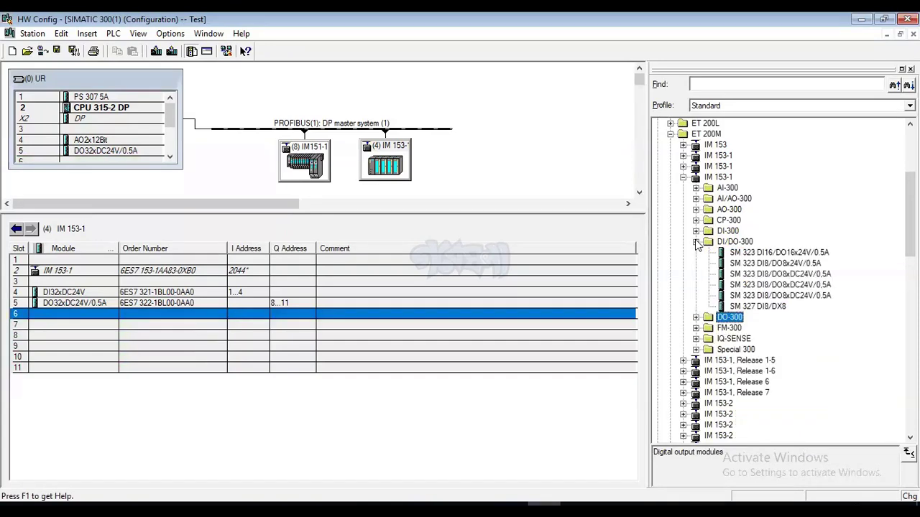
click(789, 275)
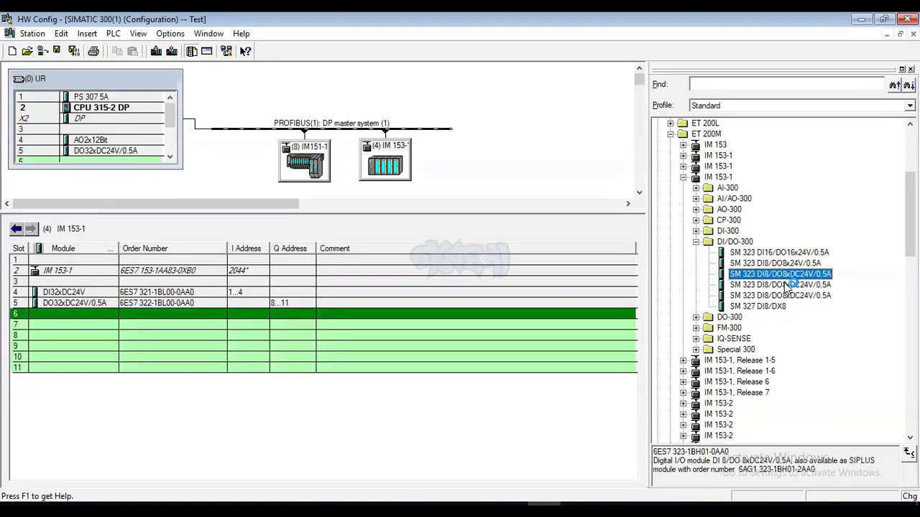
double_click(788, 274)
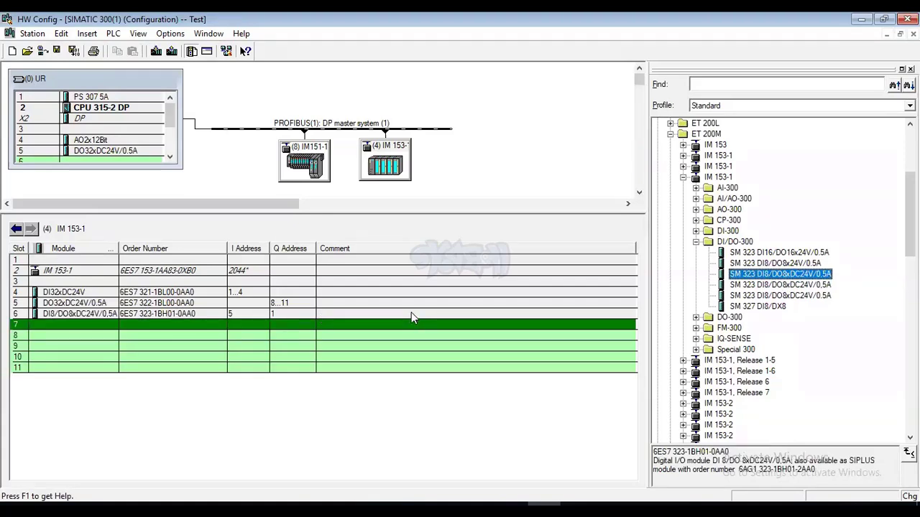
- Insert the CP 341 RS422/485 communication processor, 6ES7 341-1CH02-0AE0, into slot 7 of the IM 153-1
click(696, 243)
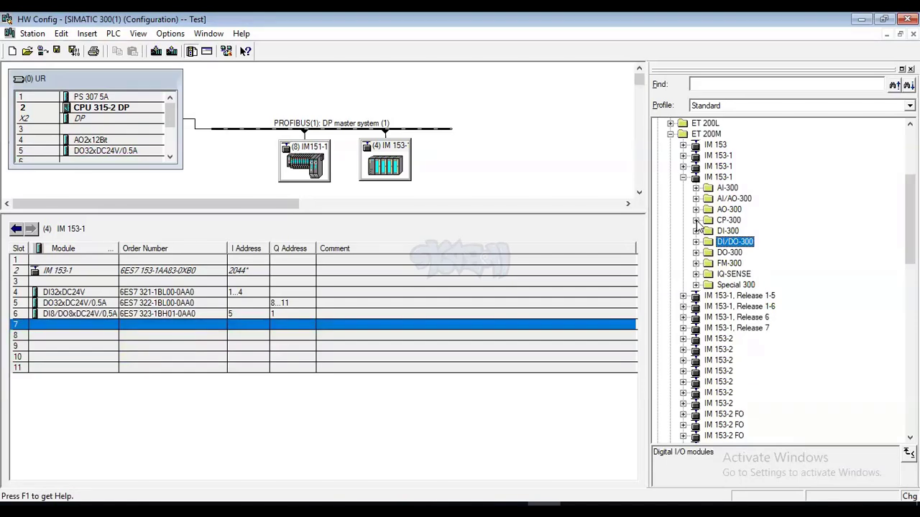
click(696, 220)
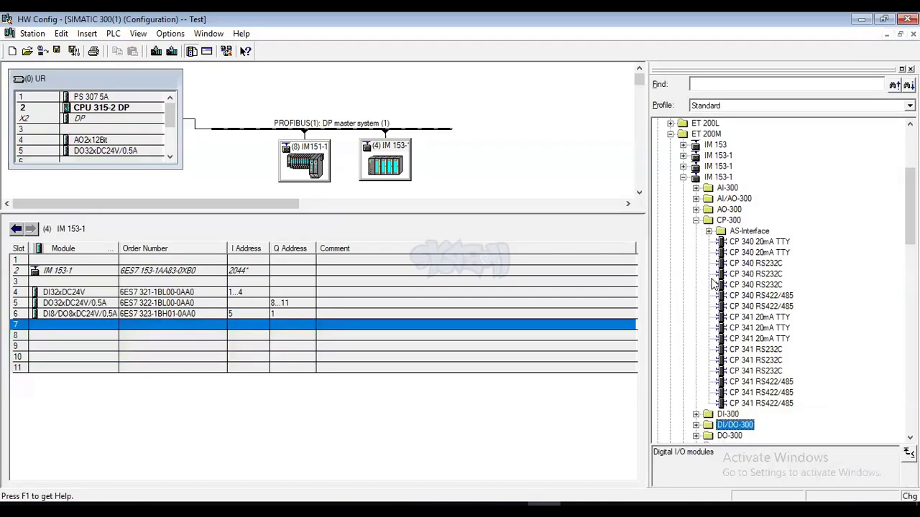
scroll(700, 286, down, 1)
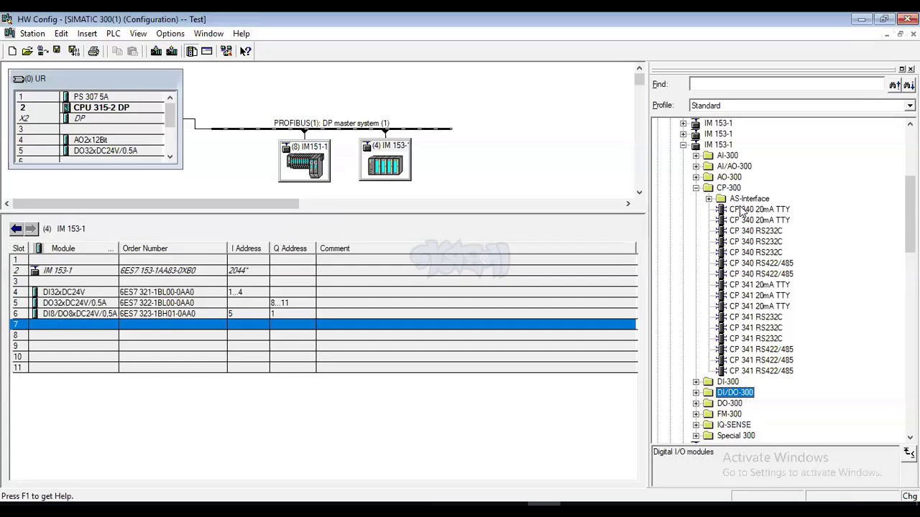
scroll(754, 279, down, 2)
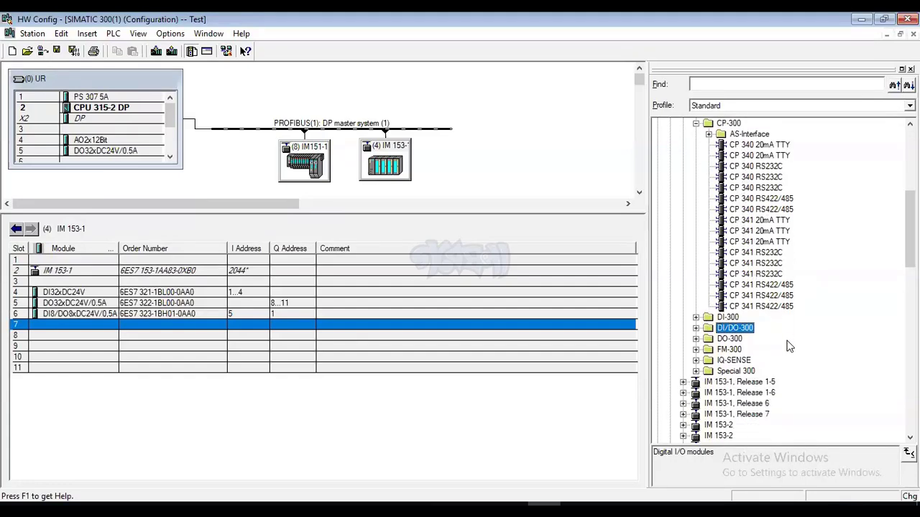
click(768, 307)
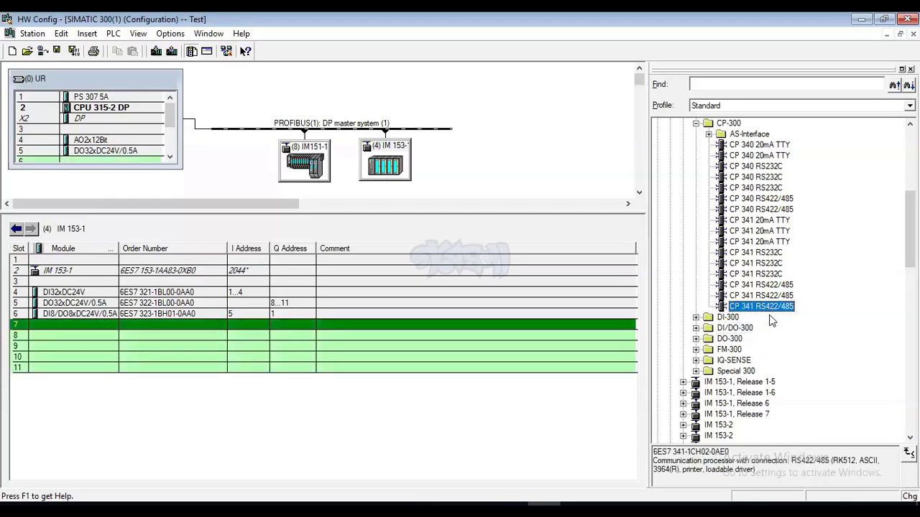
drag(768, 307, 218, 327)
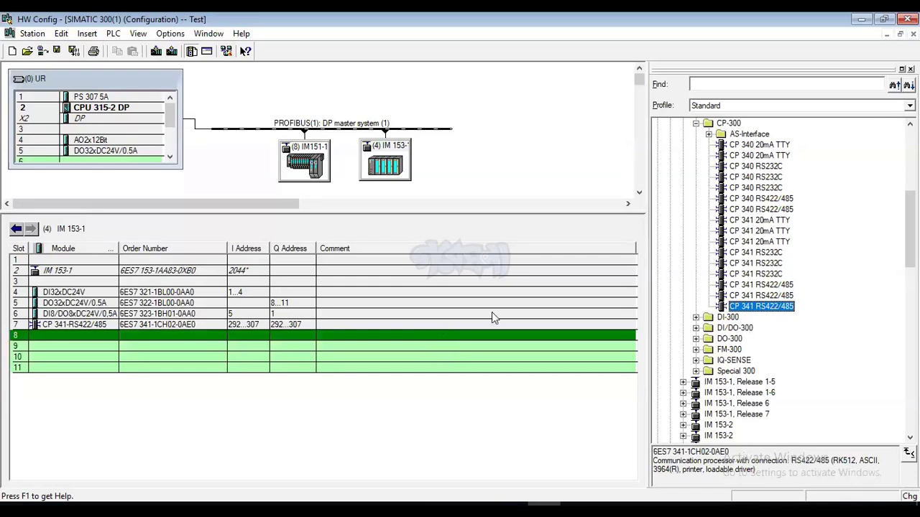
- Insert the AS-Interface module CP 343-2 P AS-i, 6GK7 343-2AH10-0XA0, into slot 8 of the IM 153-1
scroll(734, 289, up, 2)
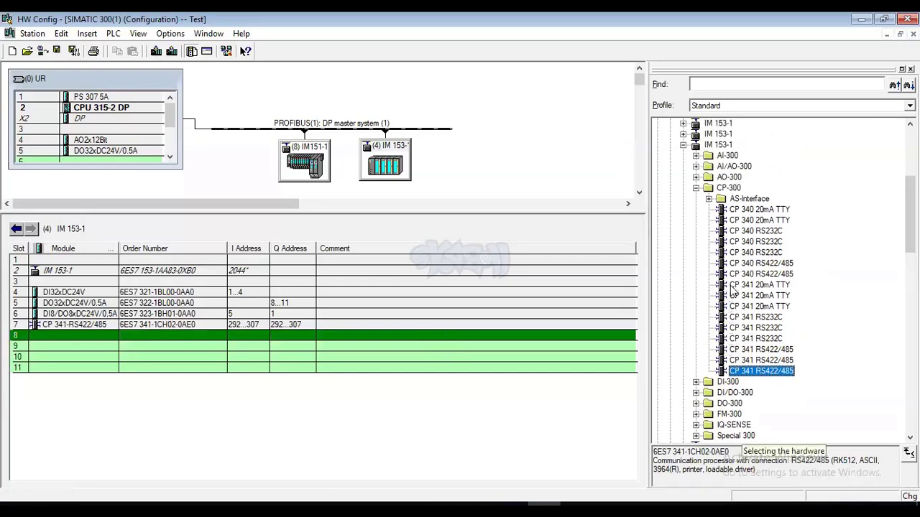
click(709, 199)
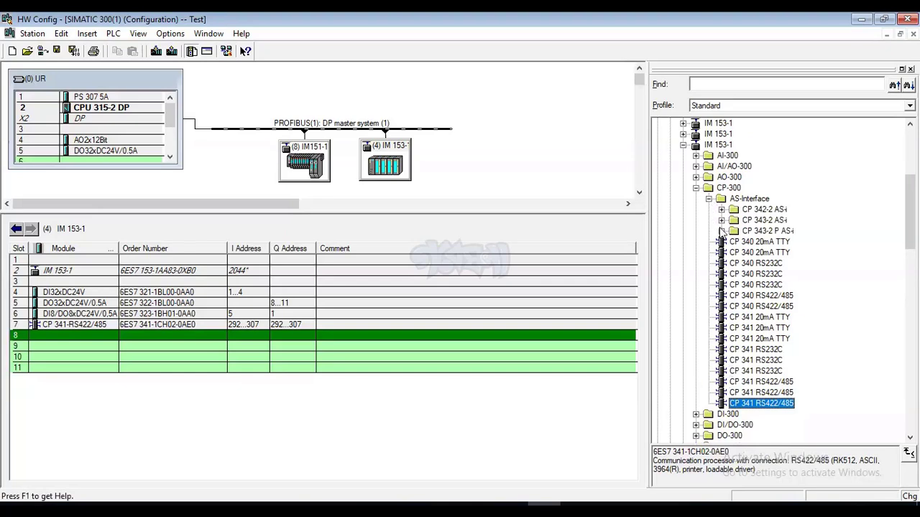
click(722, 231)
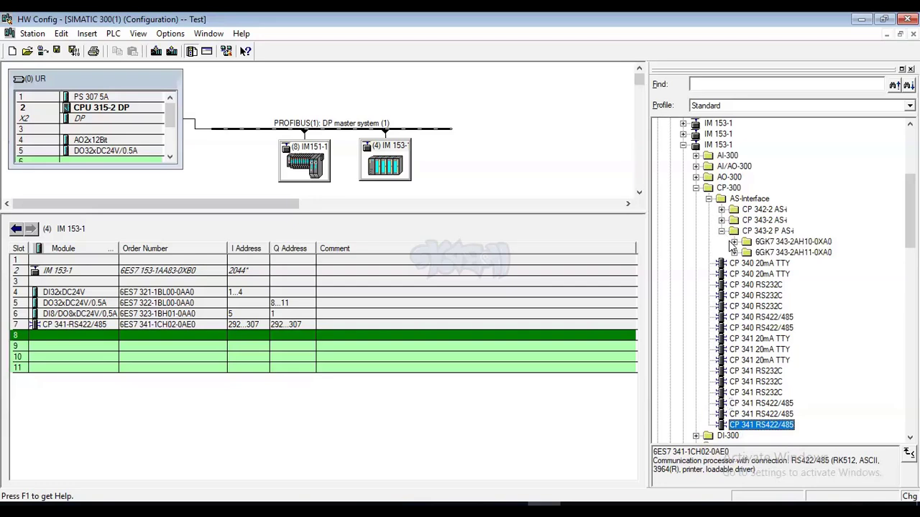
click(735, 241)
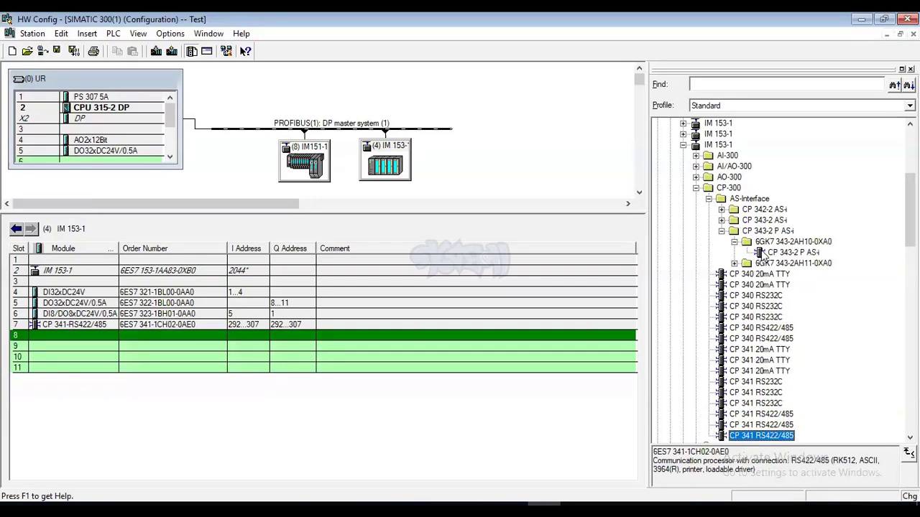
double_click(791, 252)
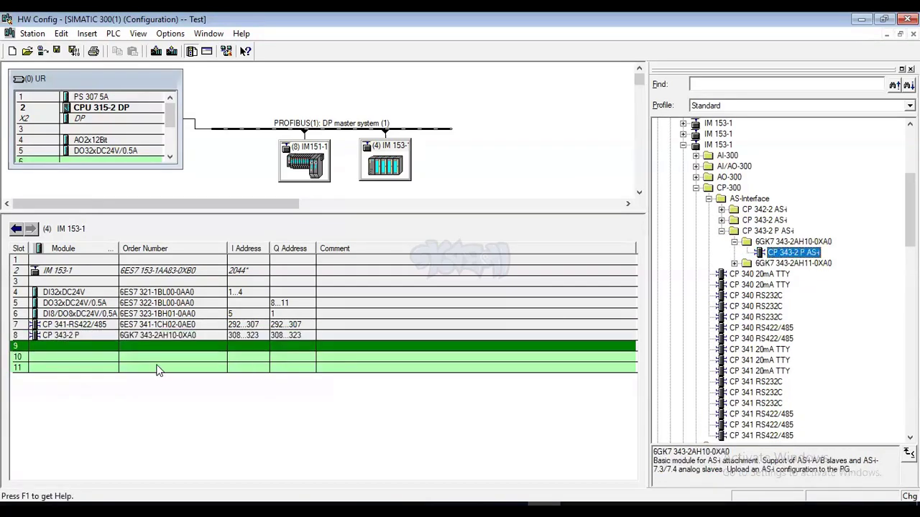
- Insert the SM 331 AI6xTC thermocouple input module, 6ES7 331-7PE10-0AB0, into slot 9 of the IM 153-1
click(721, 231)
click(696, 189)
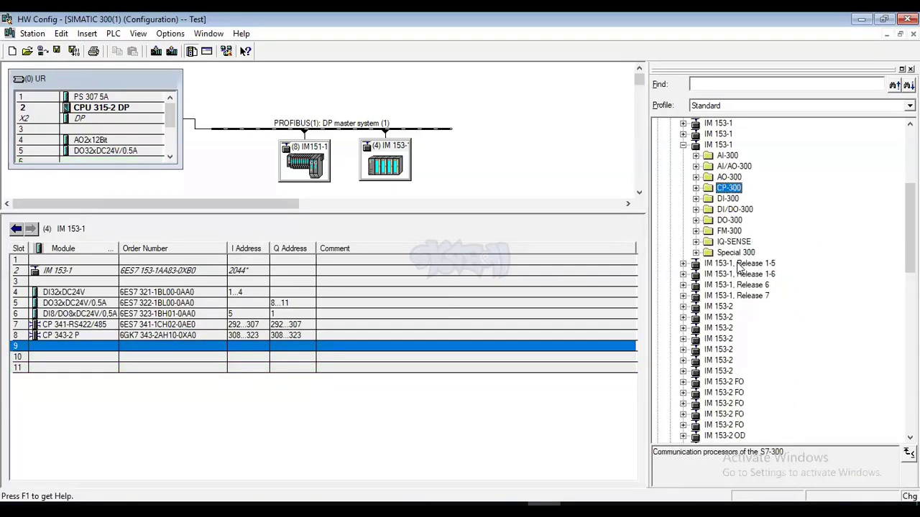
click(695, 155)
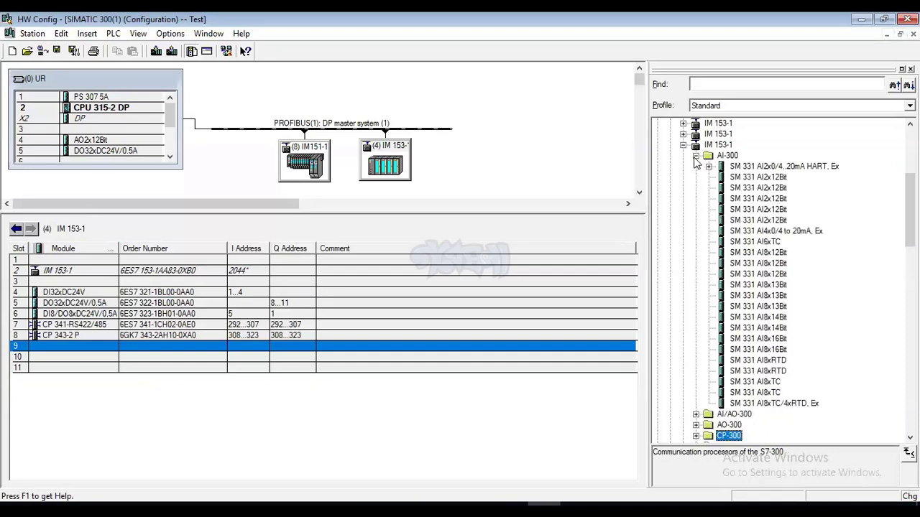
click(770, 243)
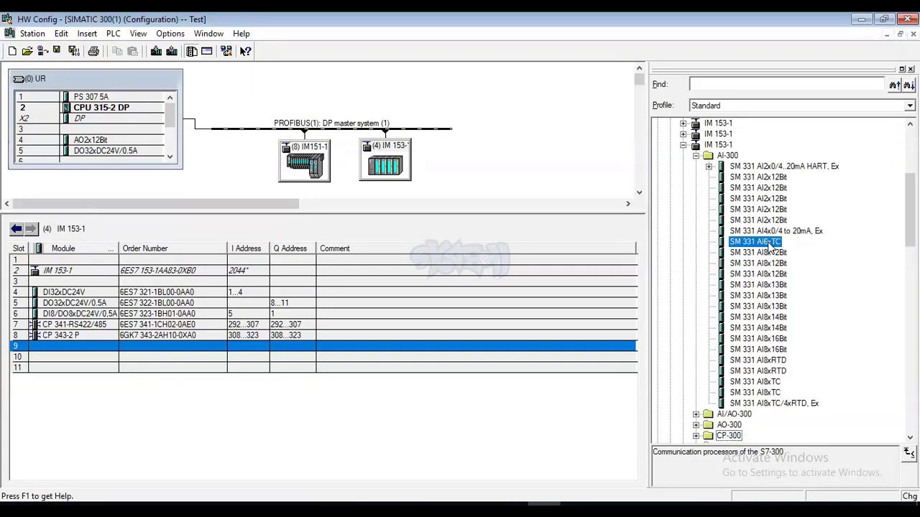
double_click(770, 243)
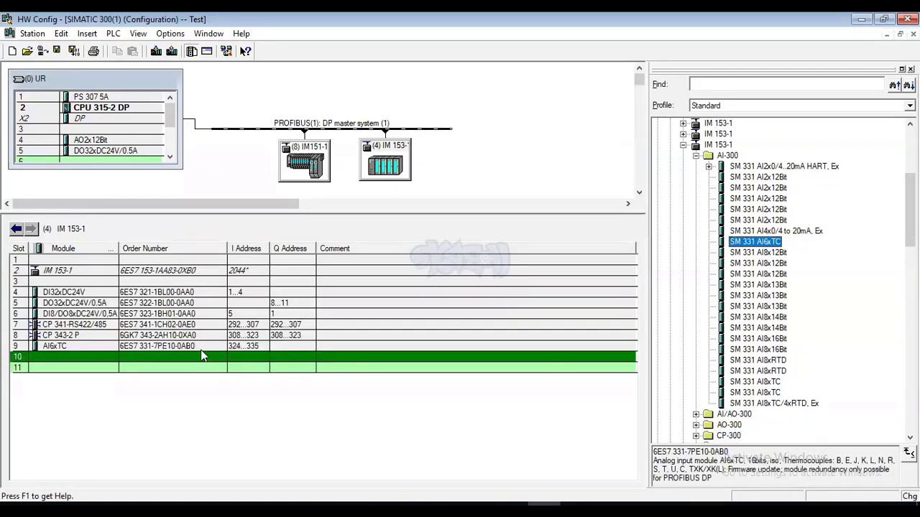
- Insert the SM 331 AI8x12Bit analog input module, 6ES7 331-7KF00-0AB0, into slot 10 of the IM 153-1
click(98, 370)
click(126, 357)
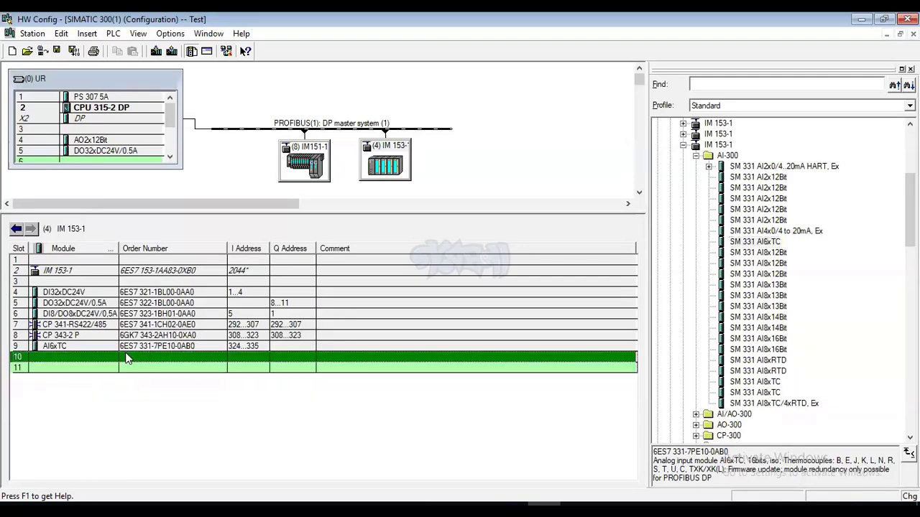
double_click(758, 252)
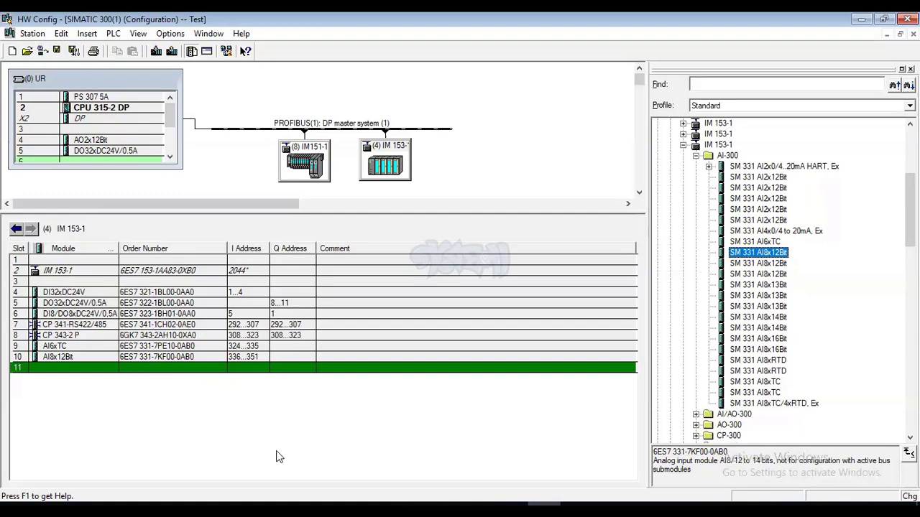
- Insert the SM 332 AO4x12Bit analog output module, 6ES7 332-5HD01-0AB0, into slot 11 of the IM 153-1
click(85, 370)
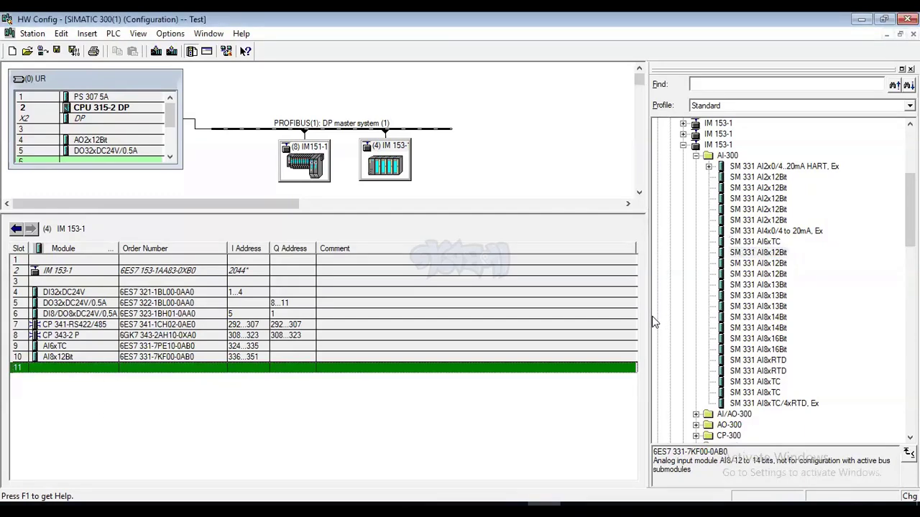
click(695, 156)
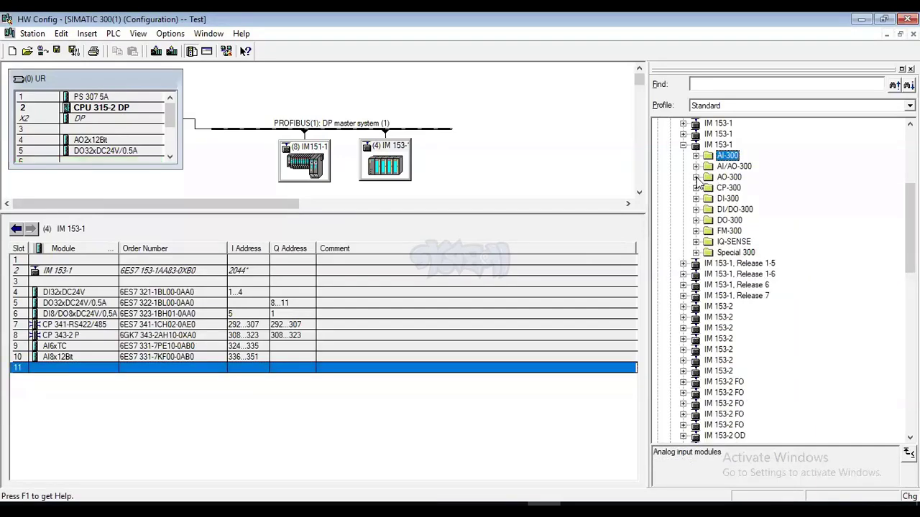
click(696, 177)
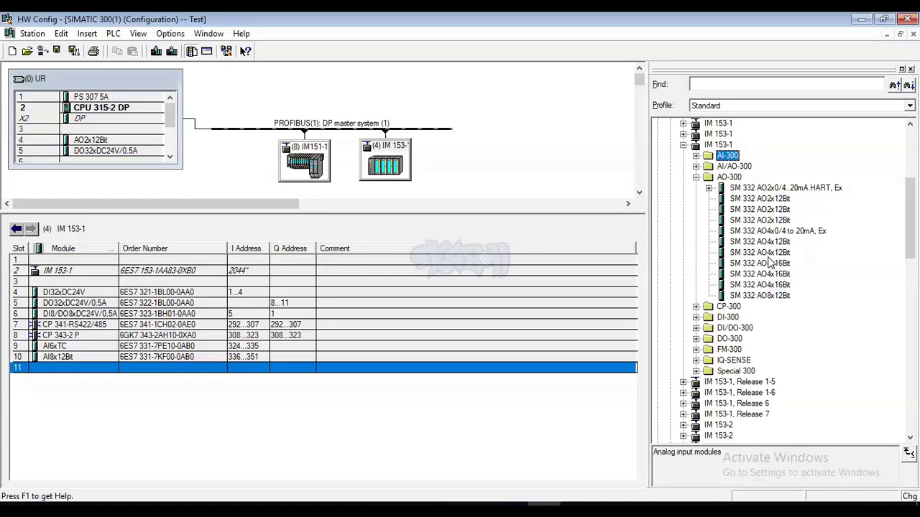
drag(762, 252, 108, 368)
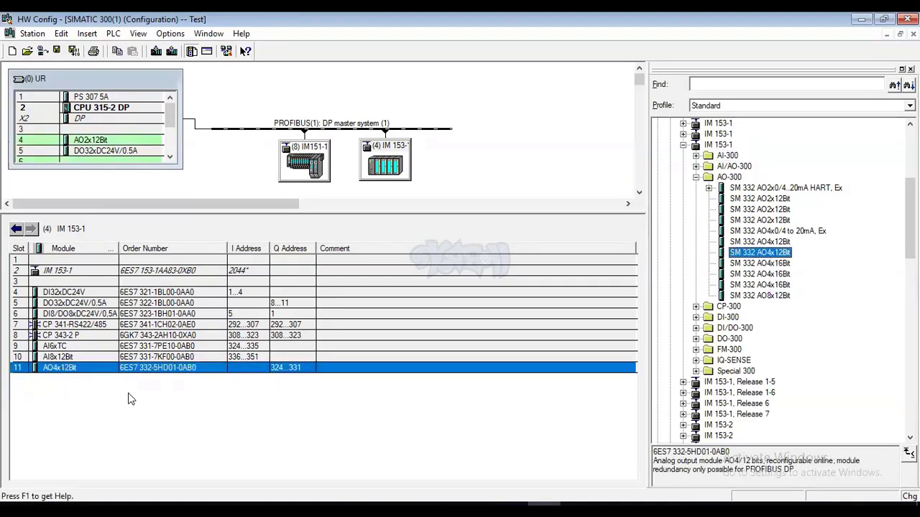
click(181, 390)
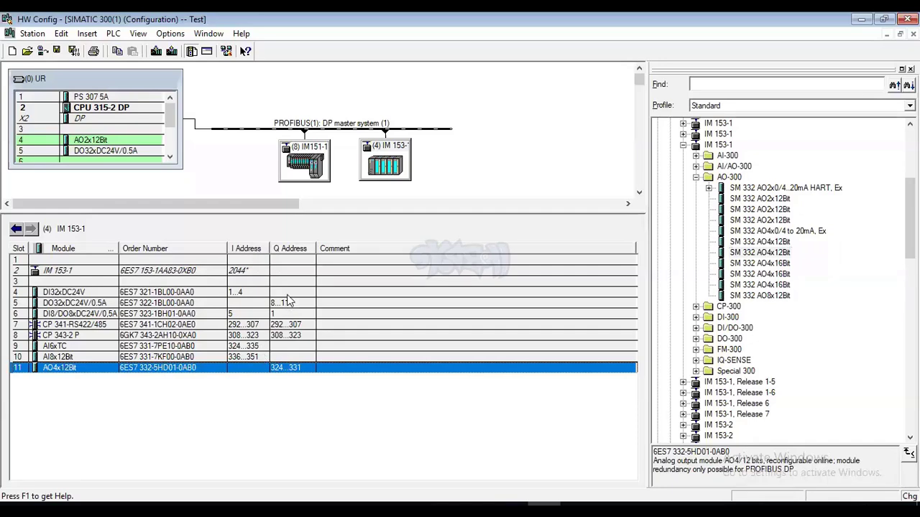
- Review the modules and I/O addresses of the central UR rack and the IM151-1 slave
click(170, 157)
click(170, 157)
click(111, 131)
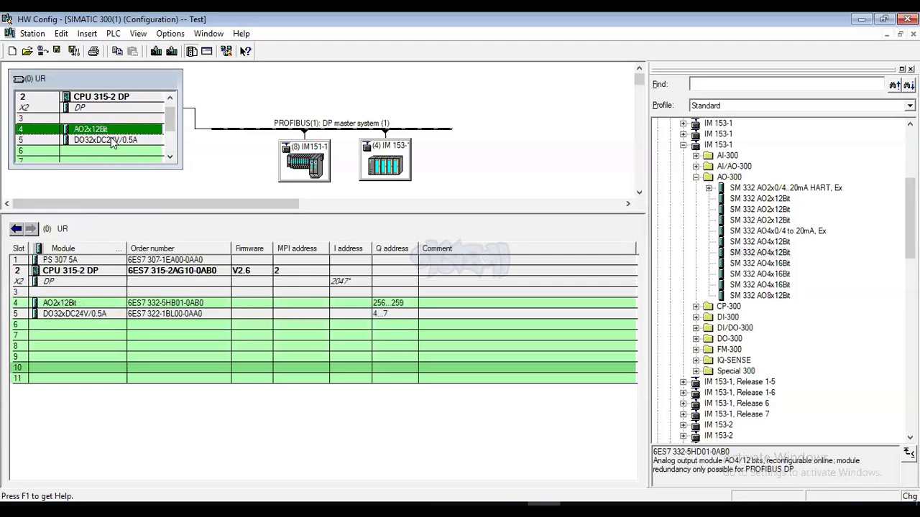
click(221, 305)
click(212, 316)
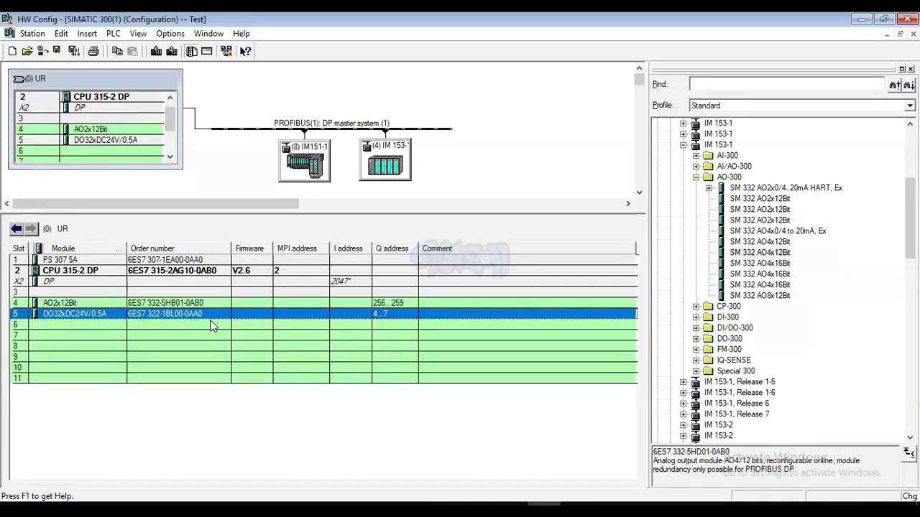
click(281, 325)
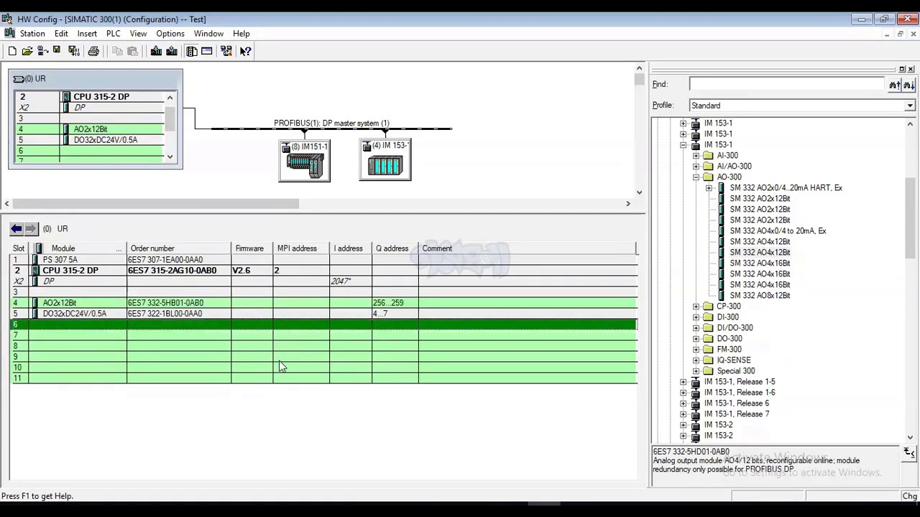
click(99, 149)
click(112, 130)
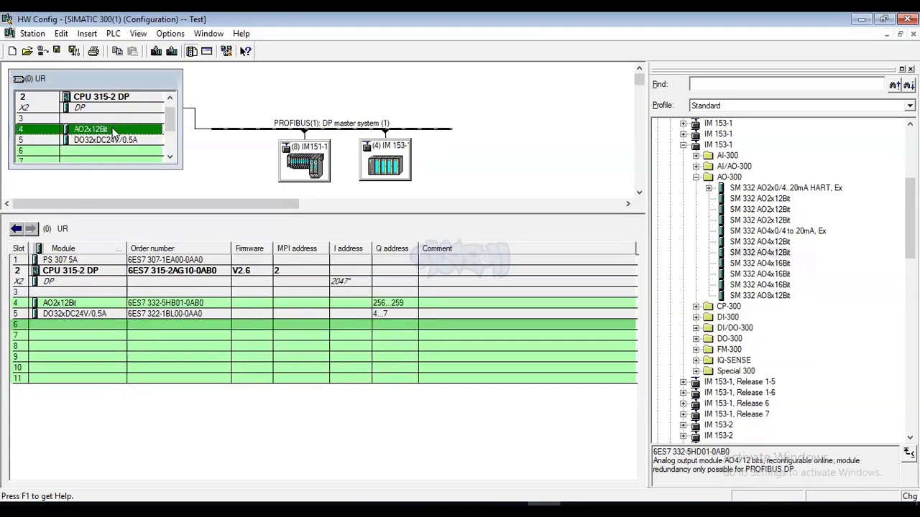
click(314, 171)
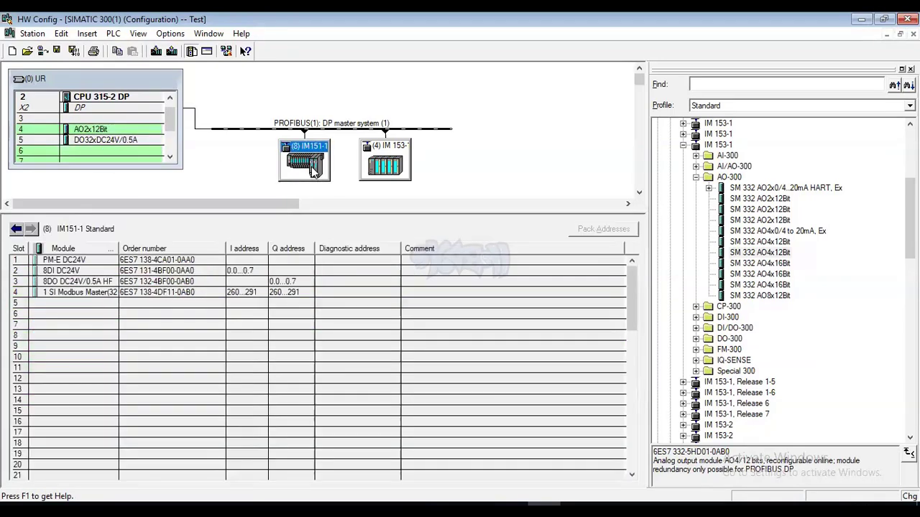
click(106, 120)
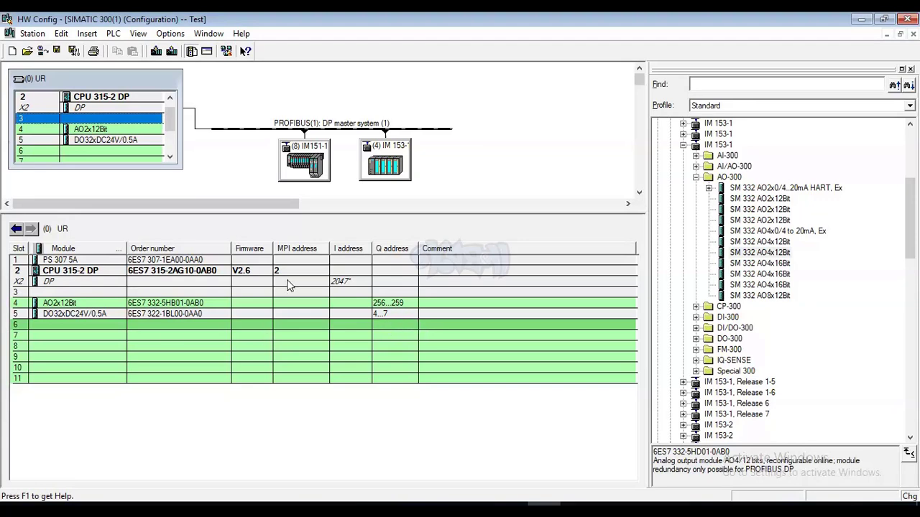
- Review the modules and I/O addresses of the IM151-1 slave's slots 1 to 4 and of the IM 153-1 slave
click(312, 162)
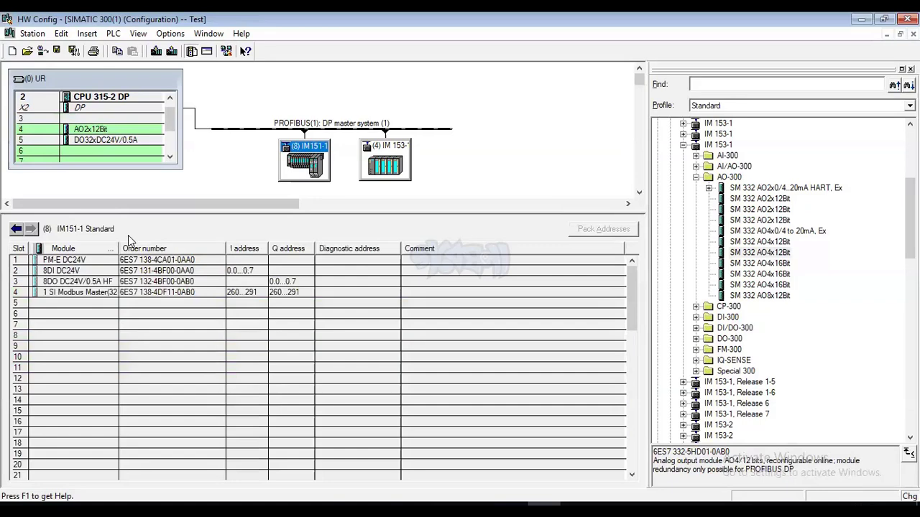
click(130, 264)
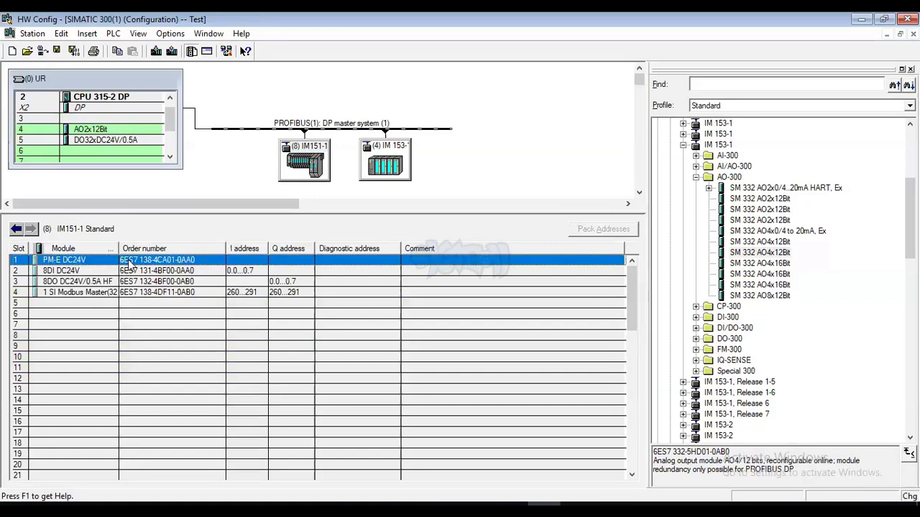
click(113, 274)
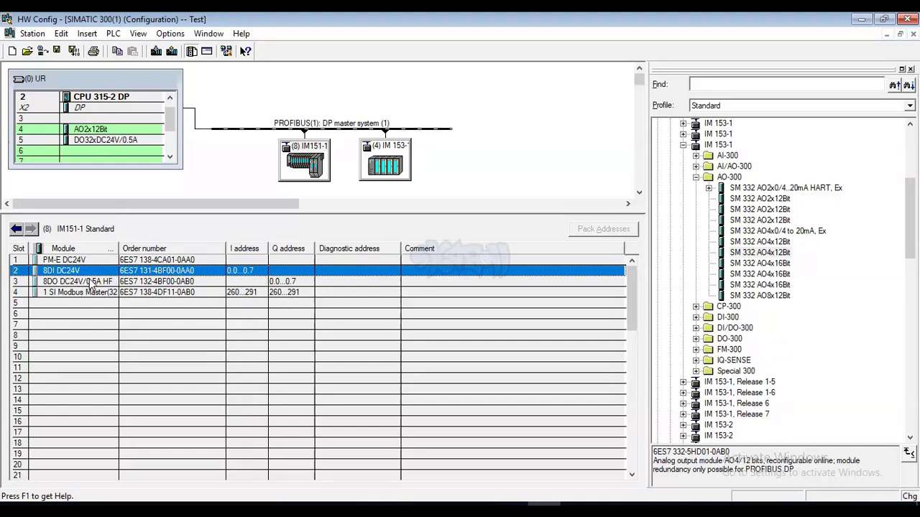
click(143, 285)
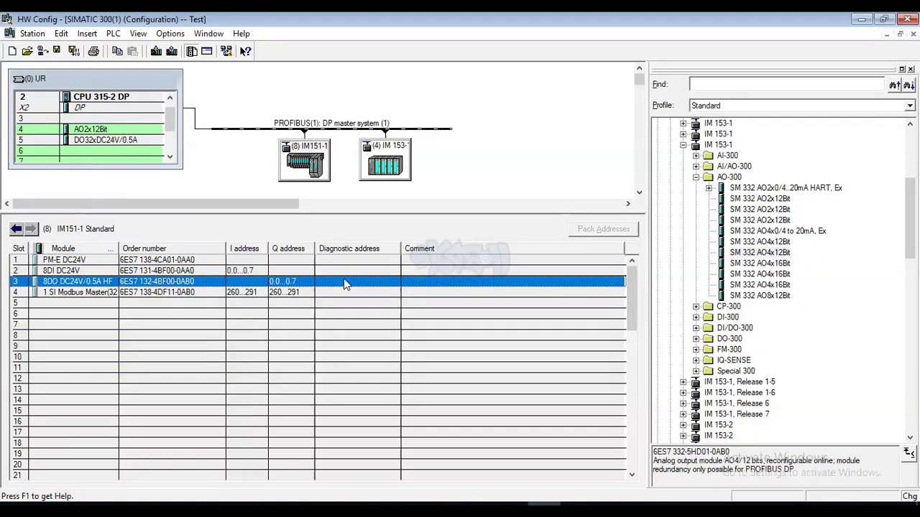
click(119, 293)
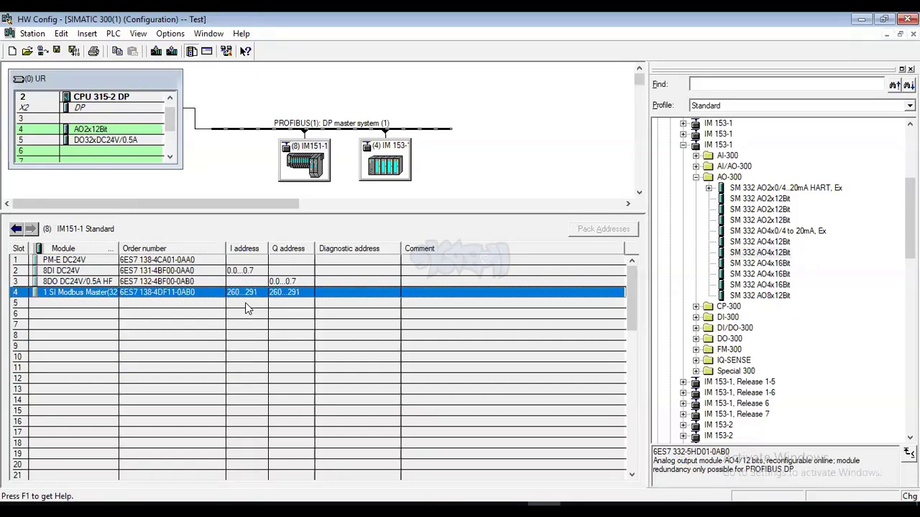
click(391, 166)
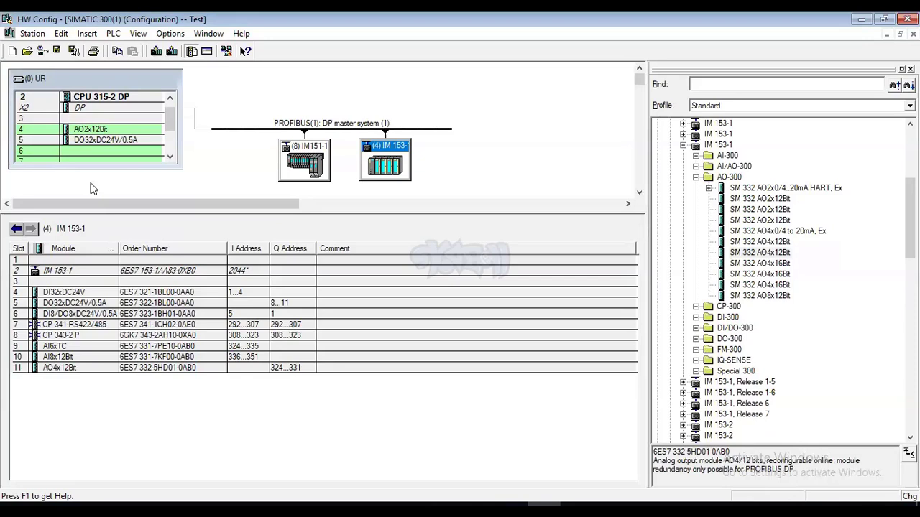
- Save and compile the station's hardware configuration
click(74, 51)
click(57, 51)
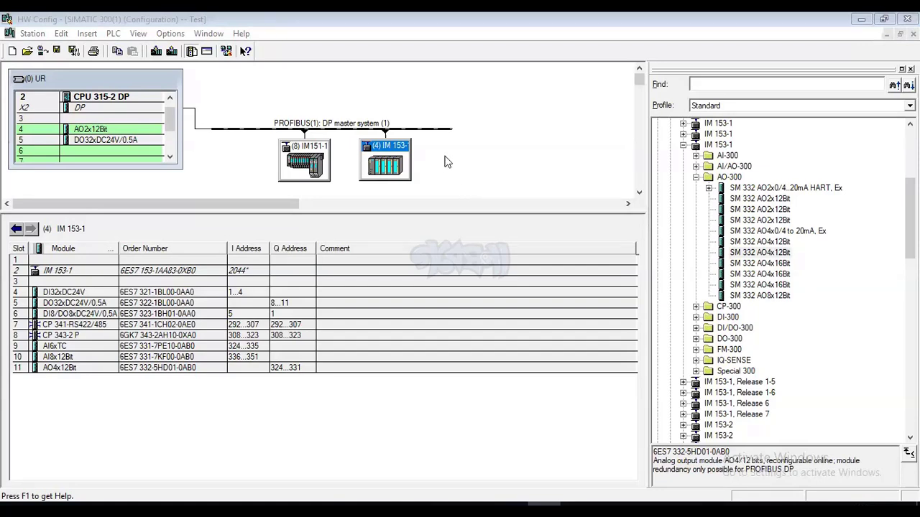
- Attach an ET 200SP IM155-6 DP HF V1.1 slave to the PROFIBUS(1) DP master system at address 5 and check its slave properties
click(696, 177)
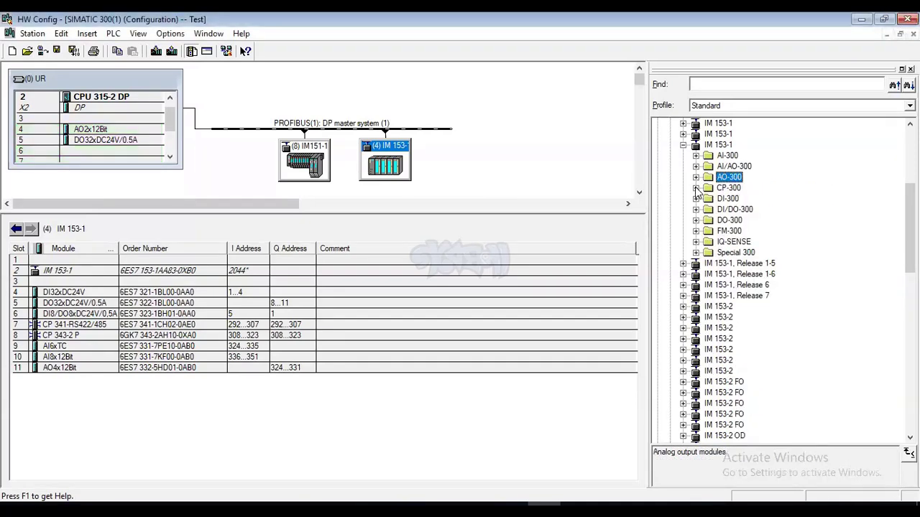
click(682, 145)
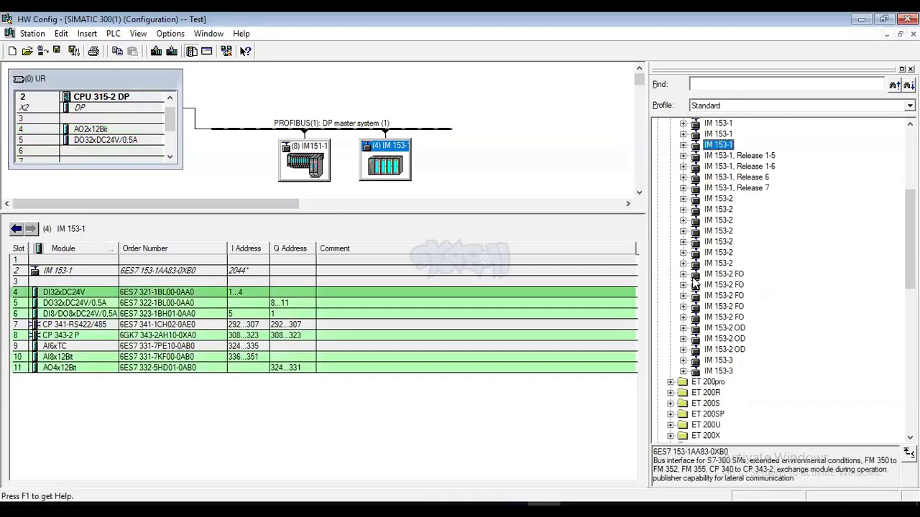
scroll(695, 312, down, 2)
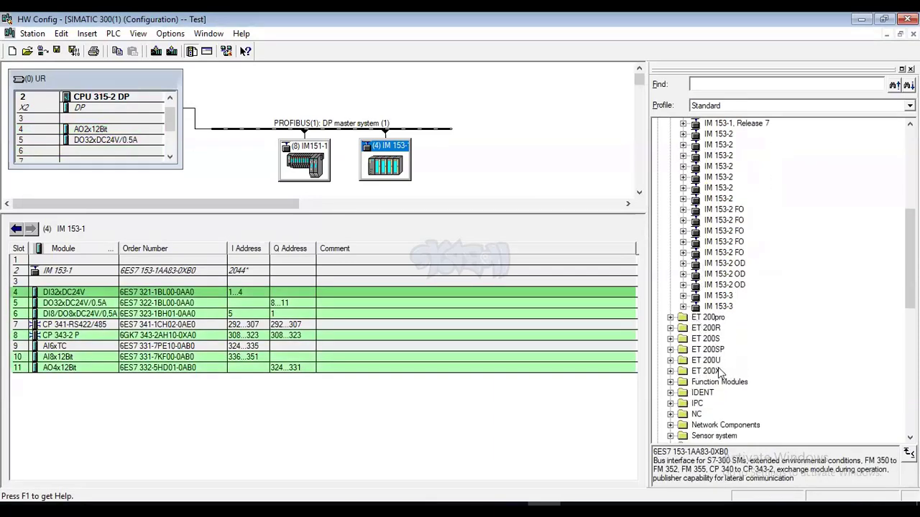
click(670, 350)
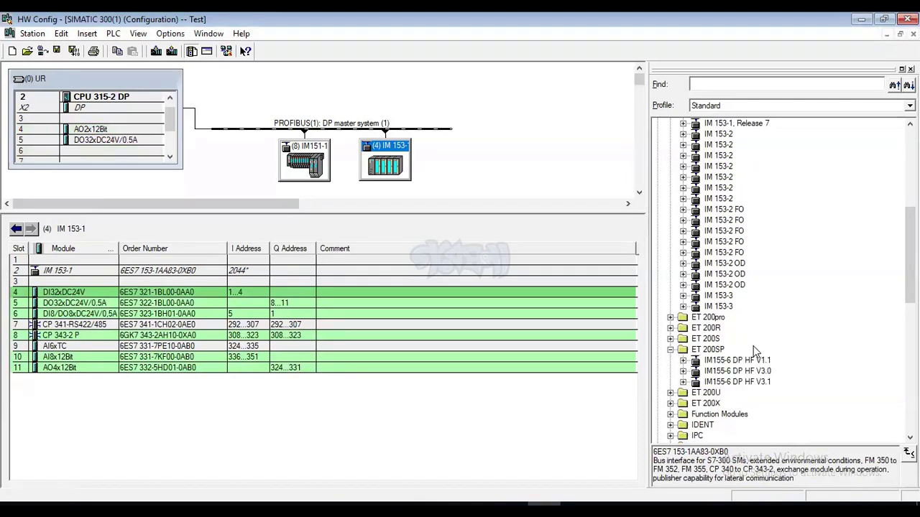
scroll(753, 346, down, 2)
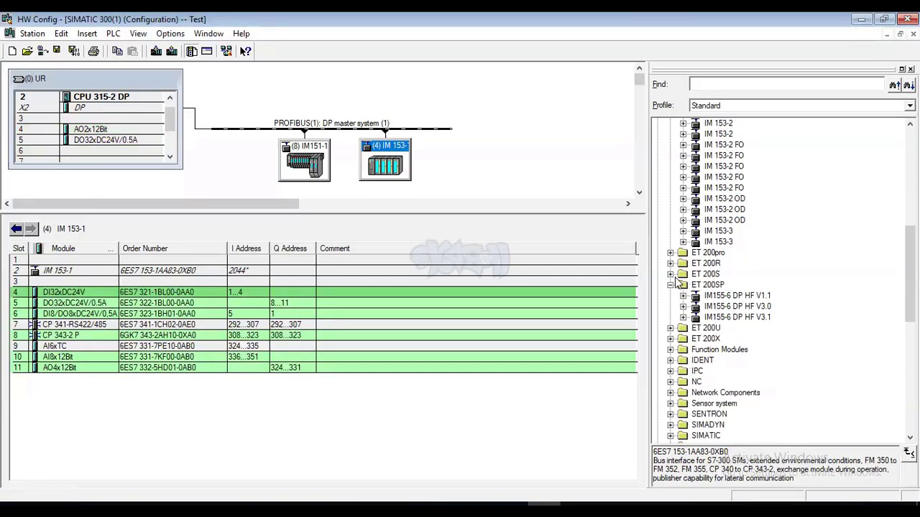
click(731, 301)
drag(733, 302, 439, 129)
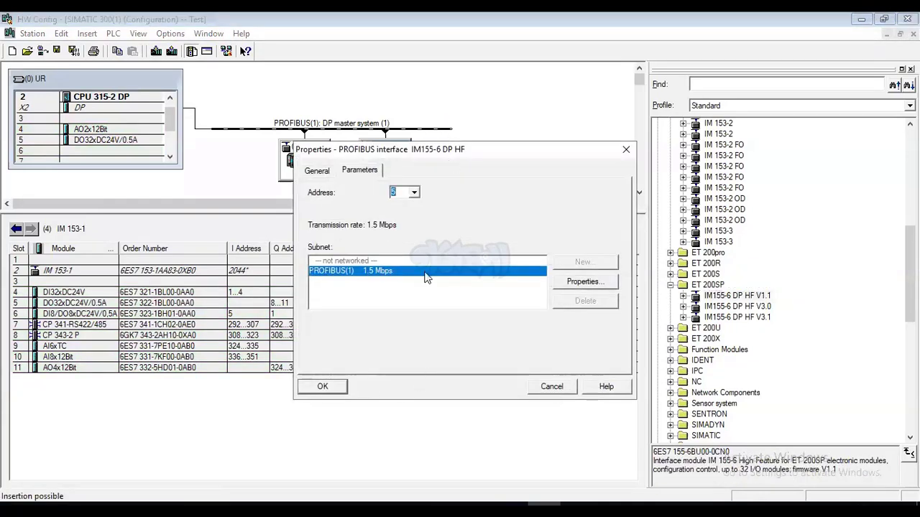
click(322, 387)
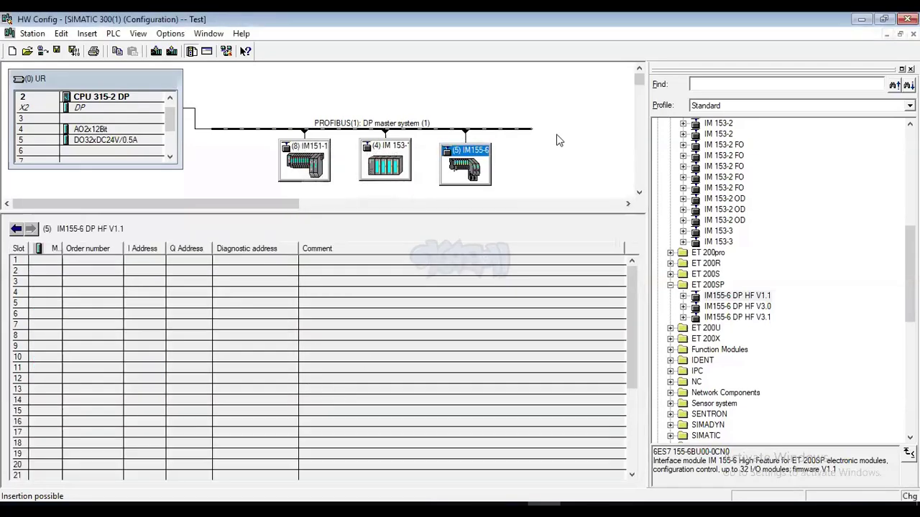
double_click(469, 180)
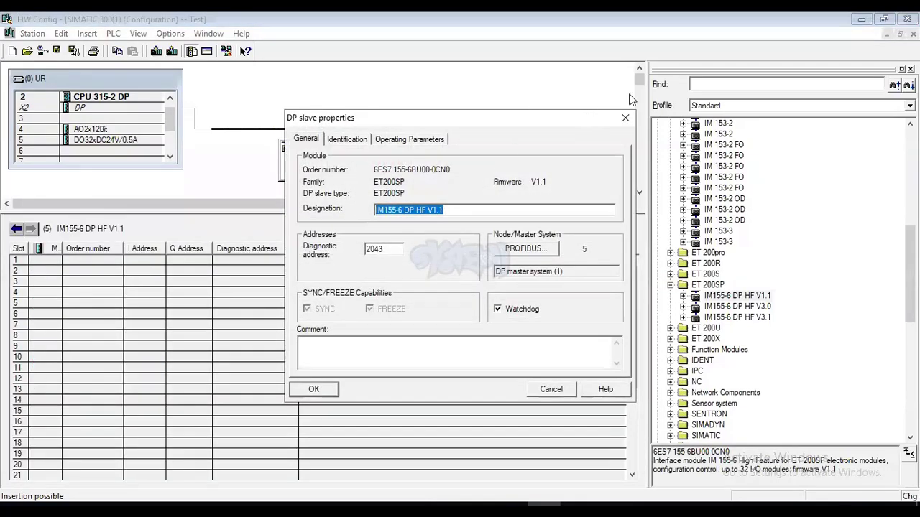
click(623, 116)
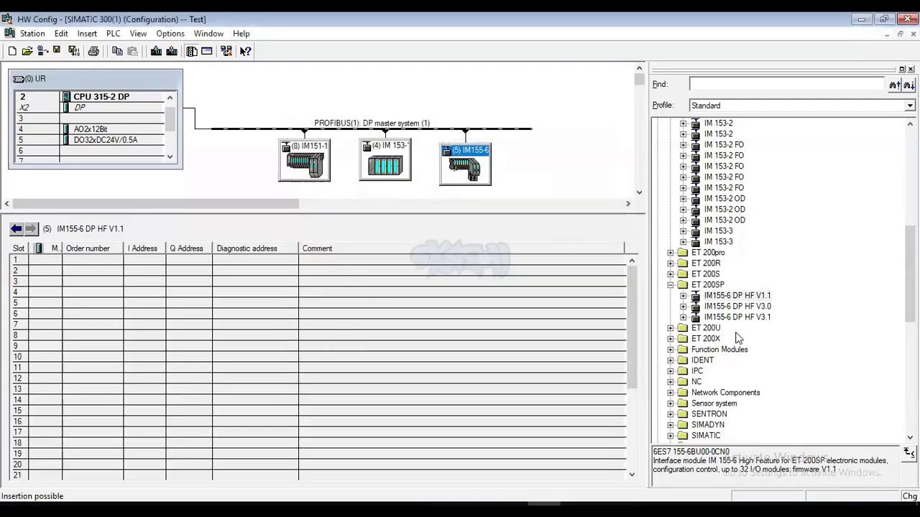
- Insert the DI8 x 24VDC HF V2.0 digital input module, 6ES7 131-6BF00-0CA0, into slot 1 of the IM155-6
click(683, 296)
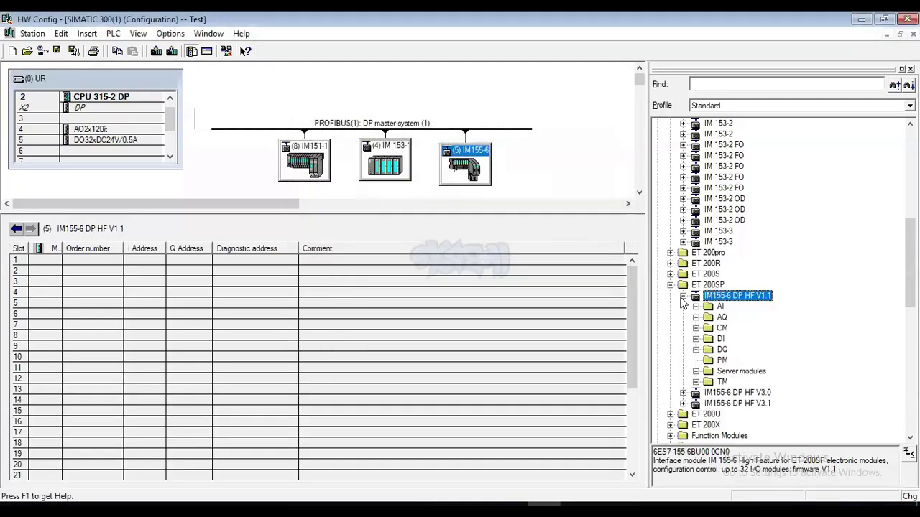
click(721, 361)
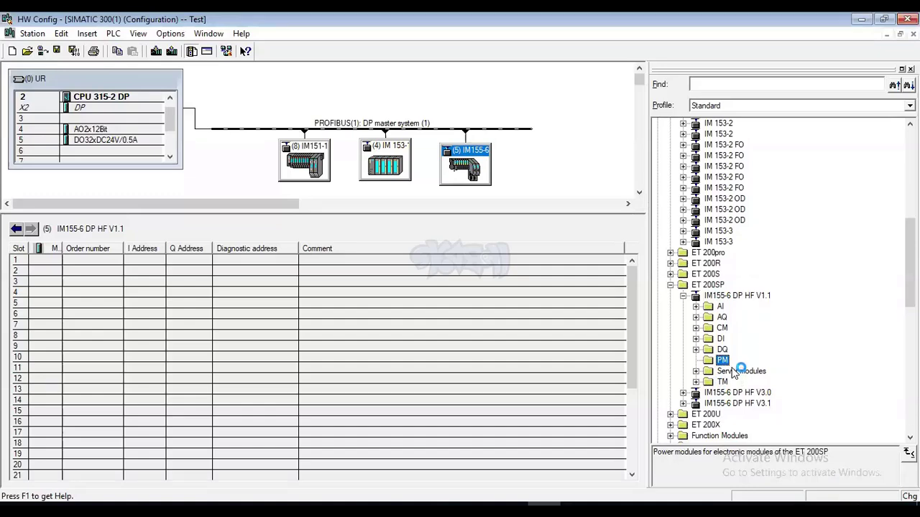
click(88, 260)
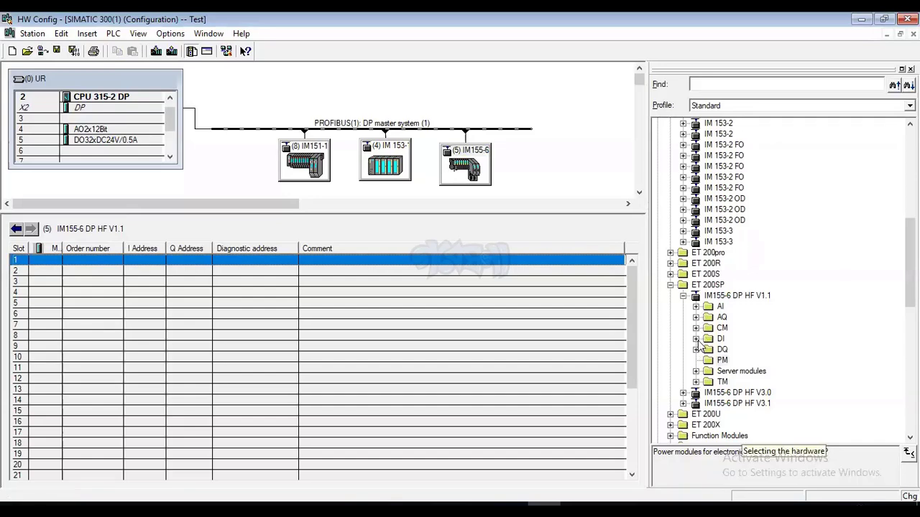
click(696, 339)
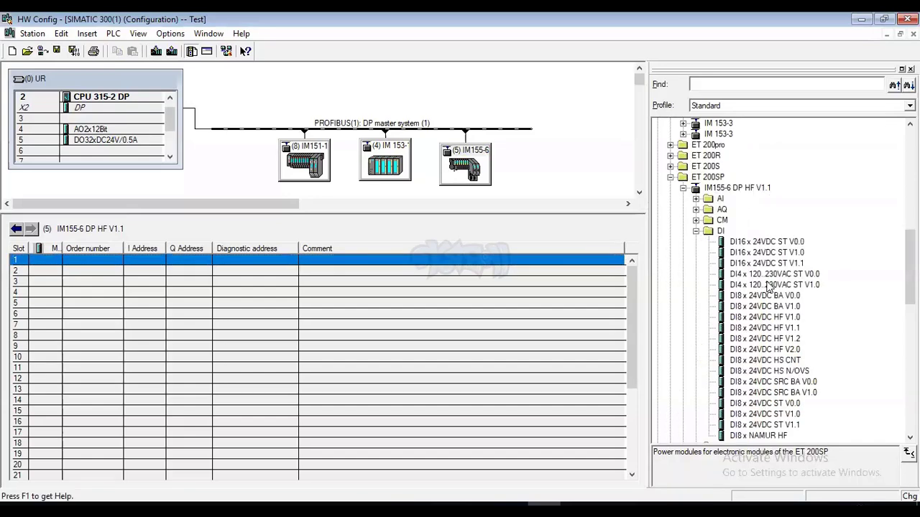
double_click(765, 349)
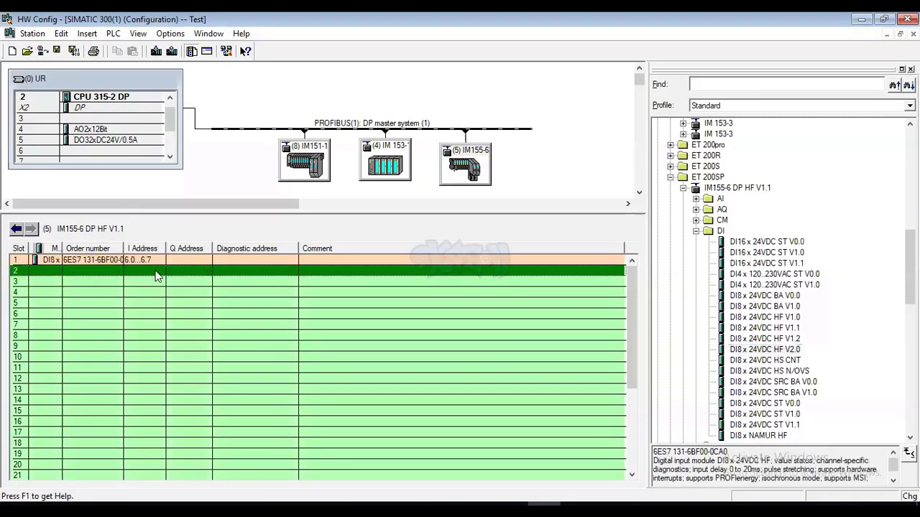
- Insert the DI16 x 24VDC ST V0.0 digital input module, 6ES7 131-6BH01-0BA0, into slot 2 of the IM155-6
click(311, 347)
click(221, 271)
double_click(739, 243)
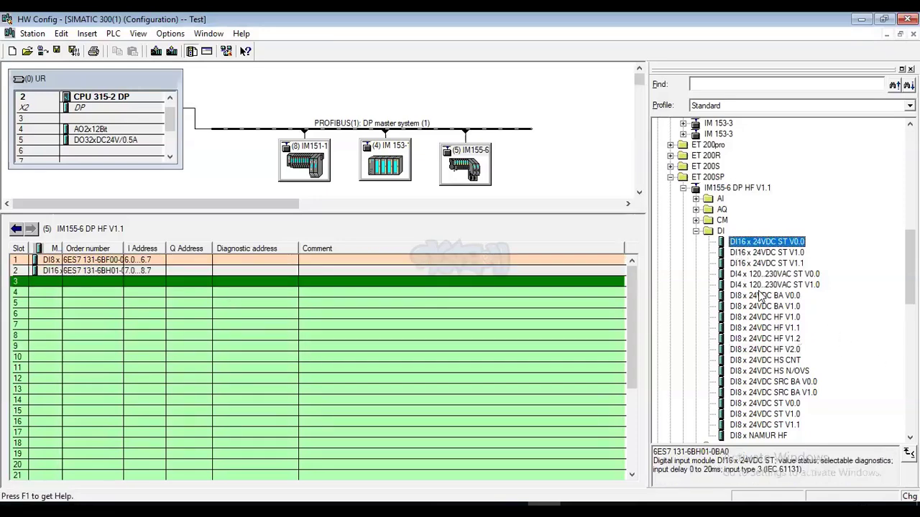
- Widen the Order number and Module columns of the IM155-6 slot table so their full text can be read
click(105, 280)
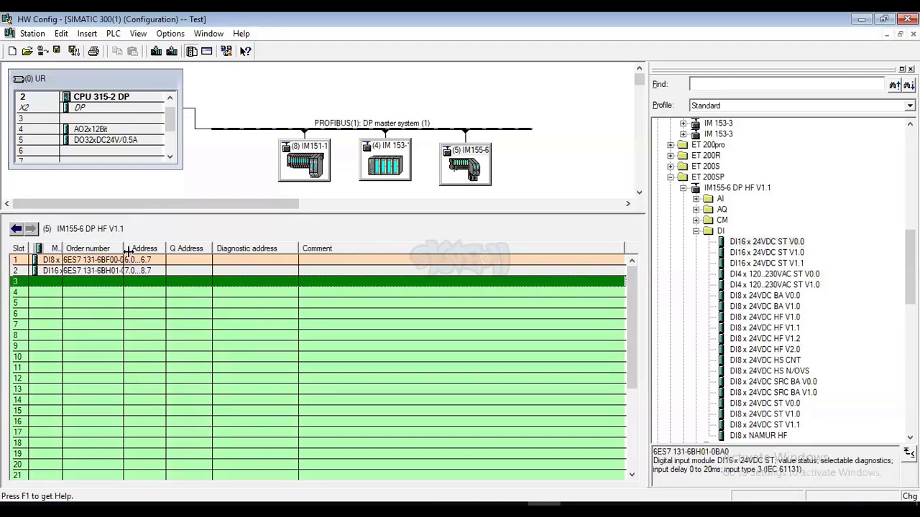
drag(127, 252, 221, 248)
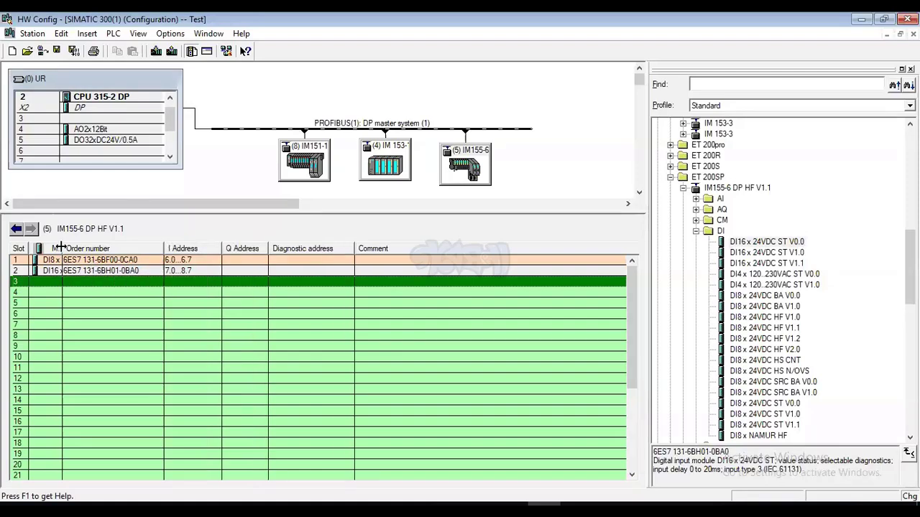
drag(114, 247, 154, 248)
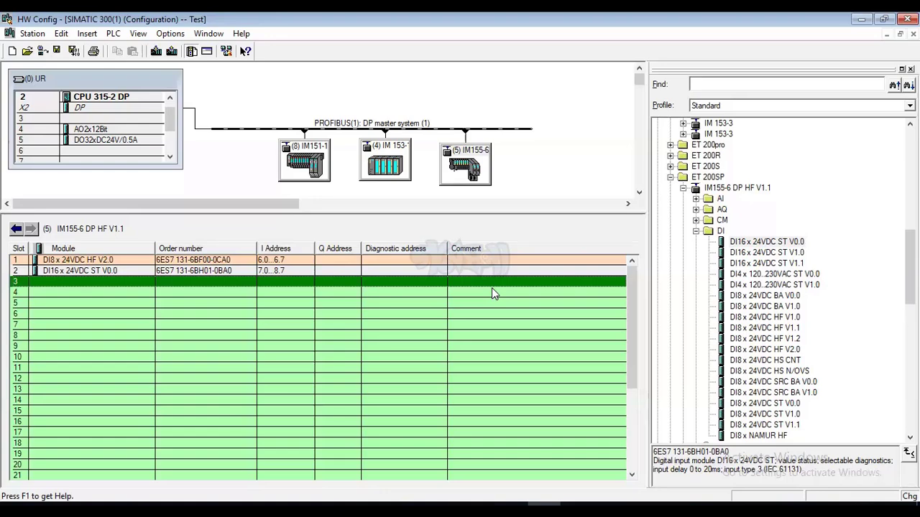
click(194, 270)
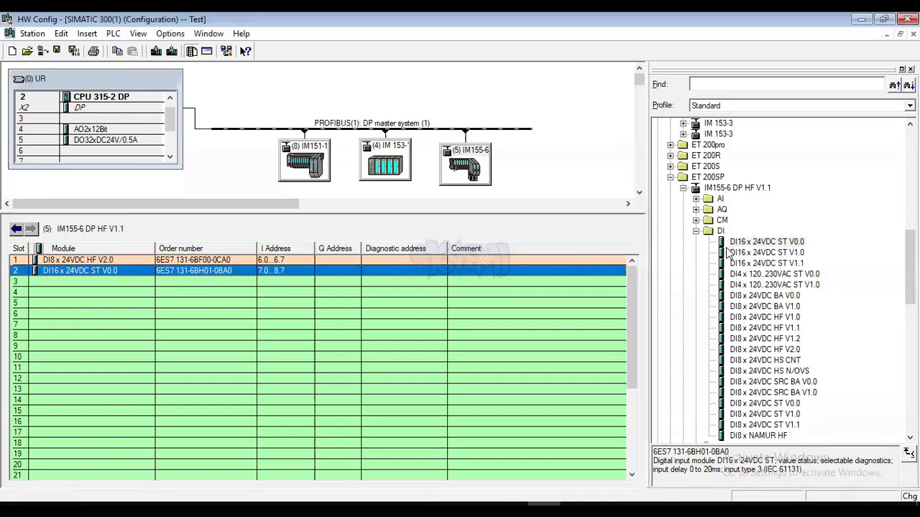
- Insert the AI4 x RTD/TC 2,3,4-wire HF V1.0 analog input module, 6ES7 134-6JD00-0CA1, into slot 3 of the IM155-6
click(695, 231)
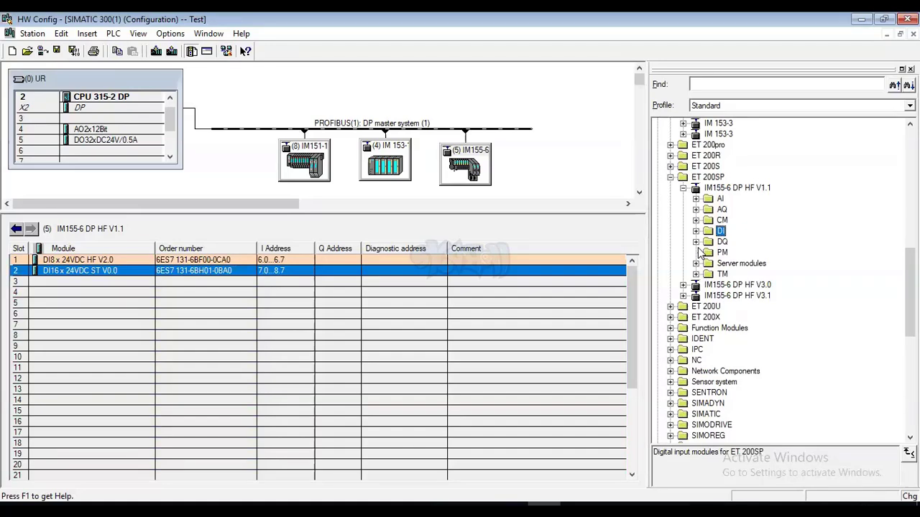
click(695, 198)
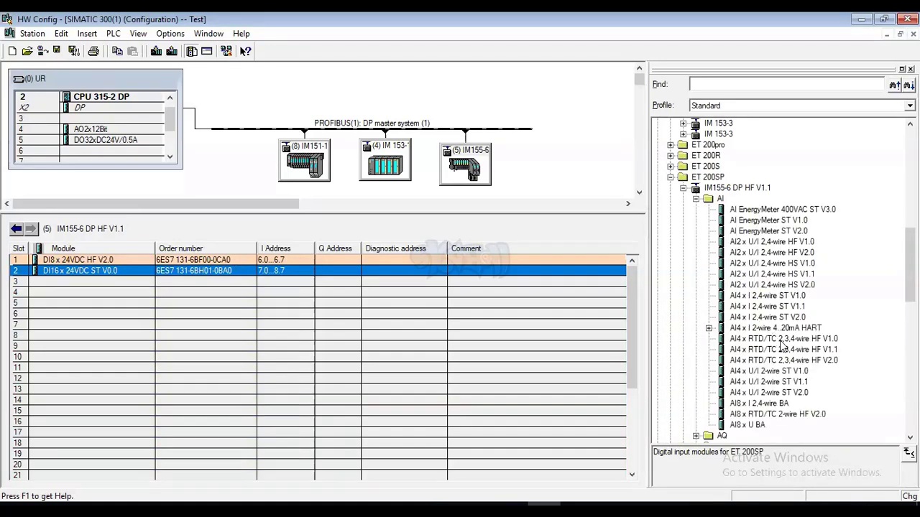
click(770, 339)
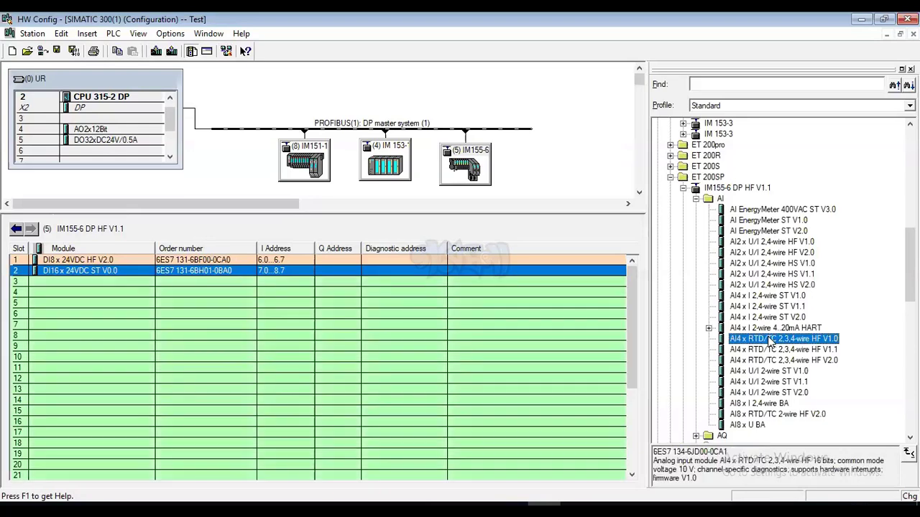
click(107, 281)
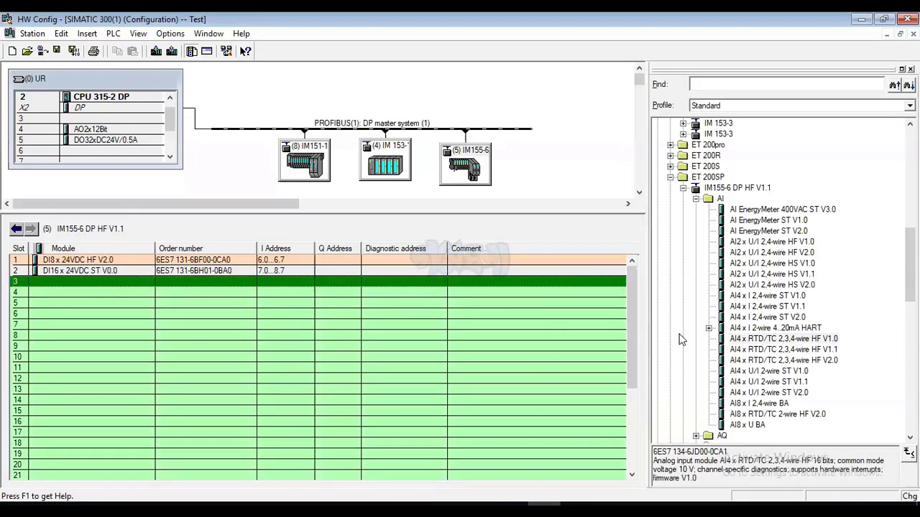
double_click(773, 341)
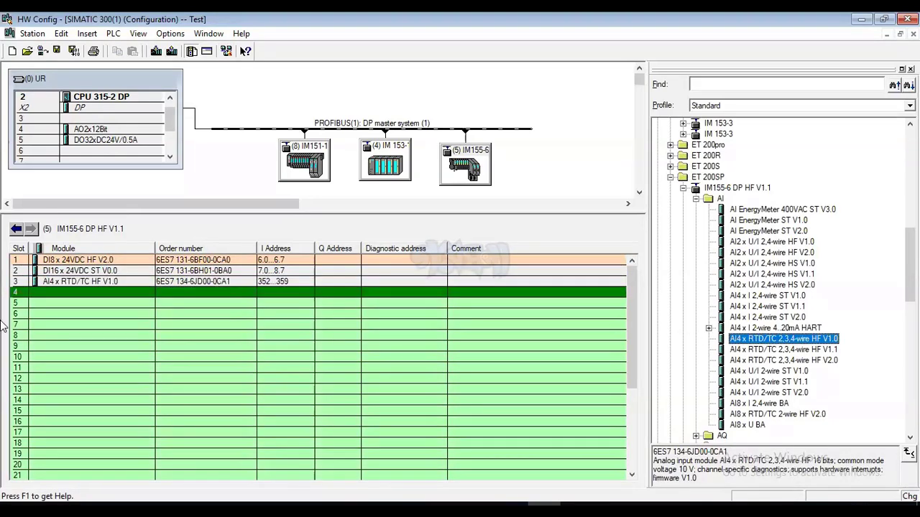
- Insert the AQ4 x U/I ST V1.0 analog output module, 6ES7 135-6HD00-0BA1, into slot 4 of the IM155-6
click(129, 306)
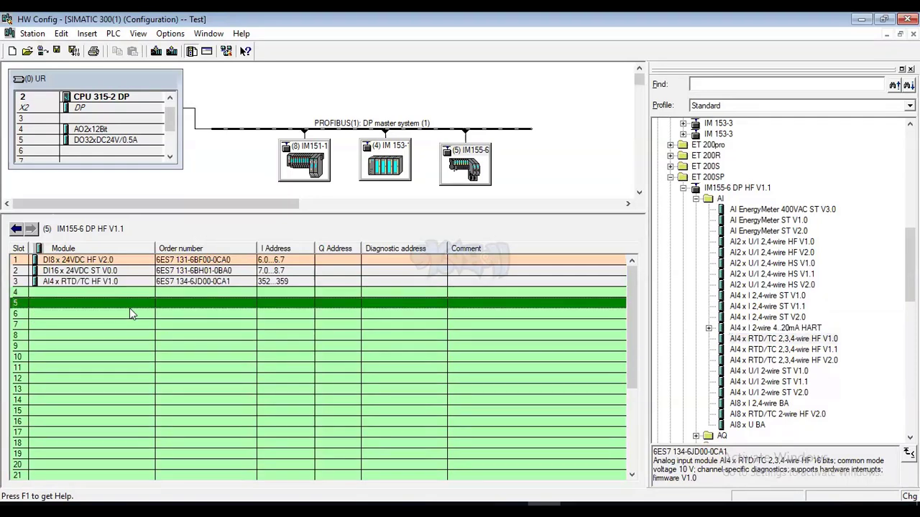
click(89, 291)
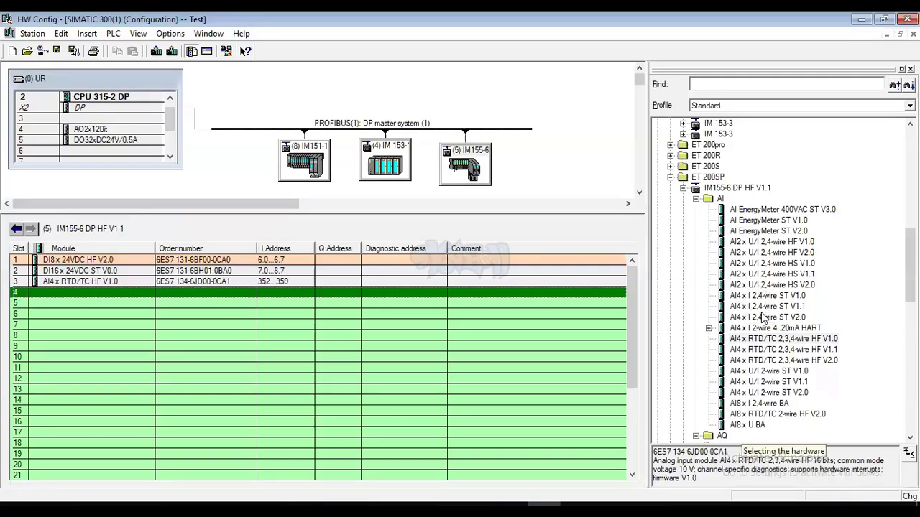
scroll(766, 316, up, 2)
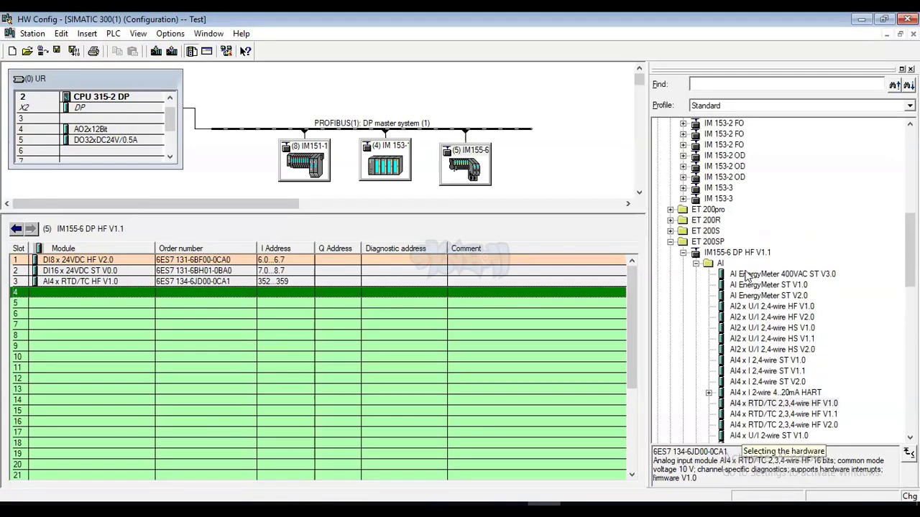
click(696, 264)
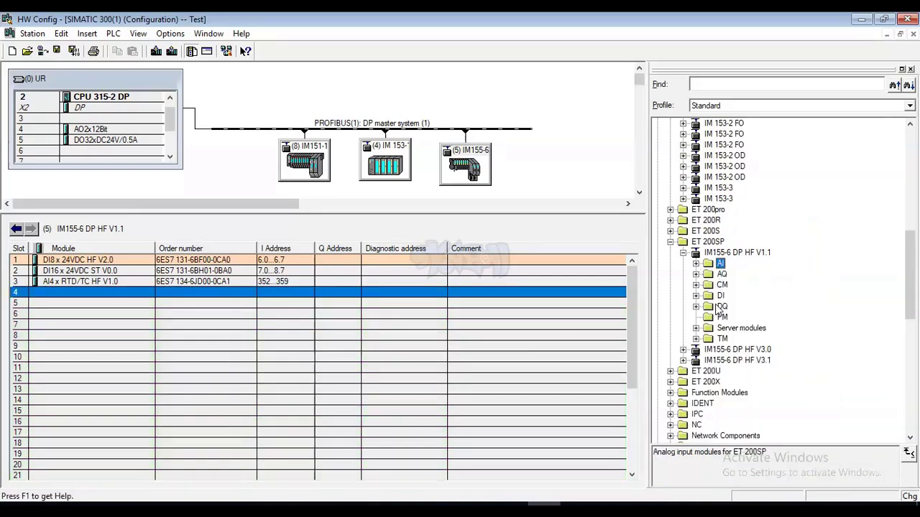
click(695, 274)
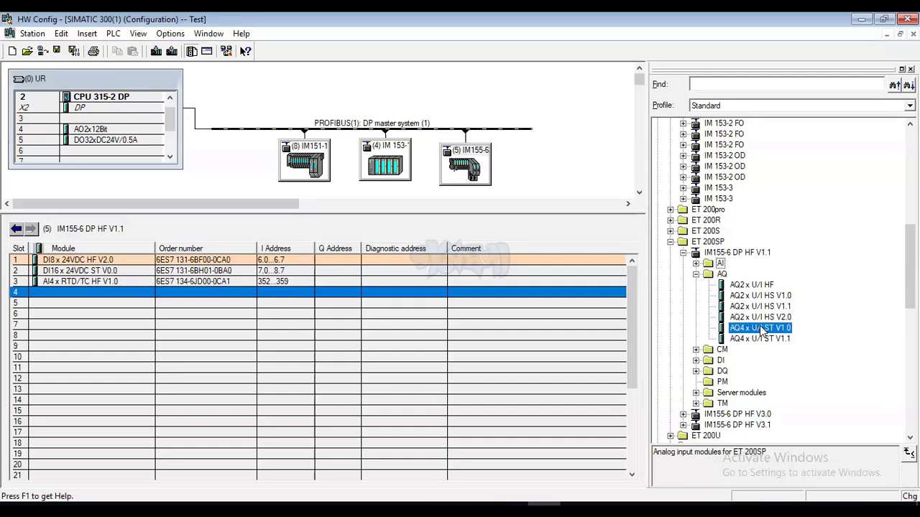
double_click(762, 331)
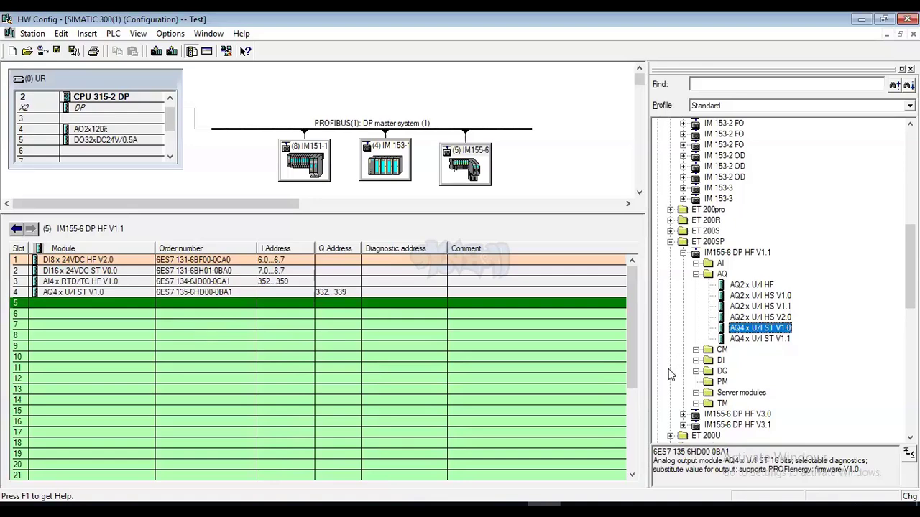
- Insert the CM 4xIO-Link V1.0 IO-Link master module, 6ES7 137-6BD00-0BA0, into slot 5 of the IM155-6
click(695, 275)
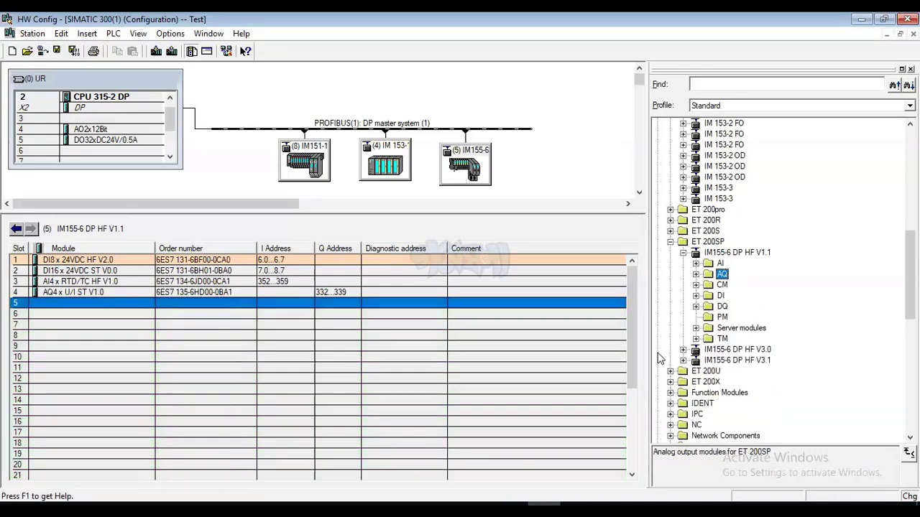
click(696, 285)
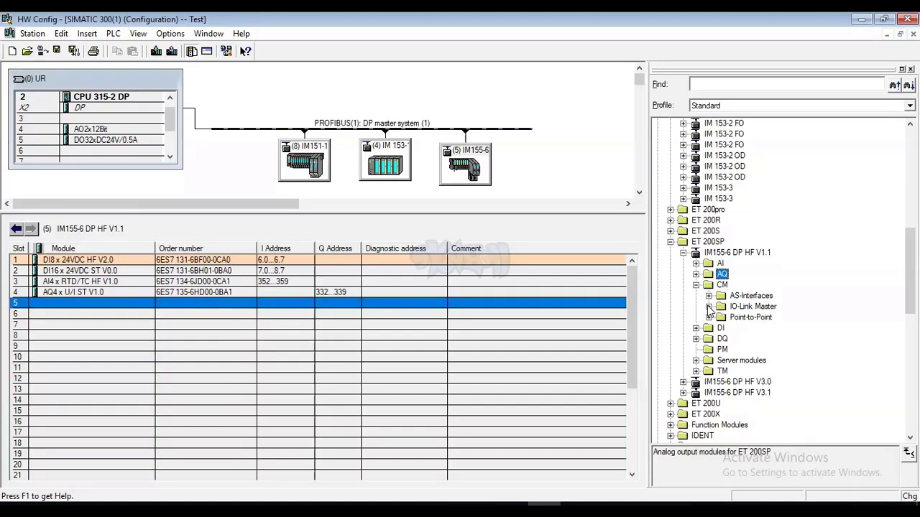
click(708, 307)
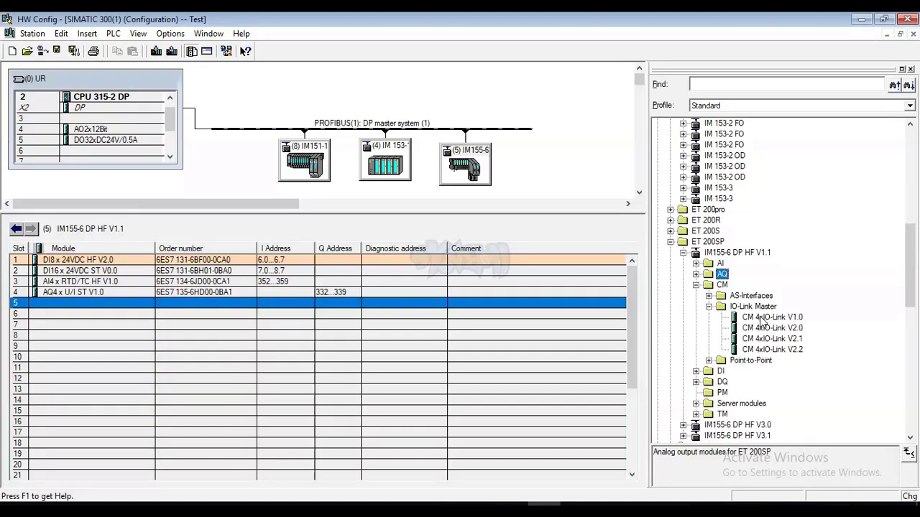
click(751, 321)
double_click(751, 324)
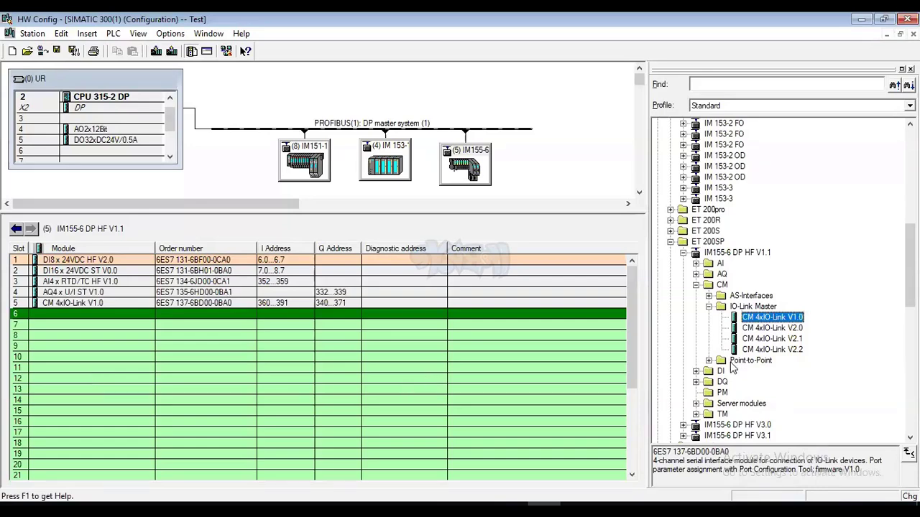
- Insert the CM PtP point-to-point communication module, 6ES7 137-6AA00-0BA0, into slot 6 of the IM155-6
click(708, 359)
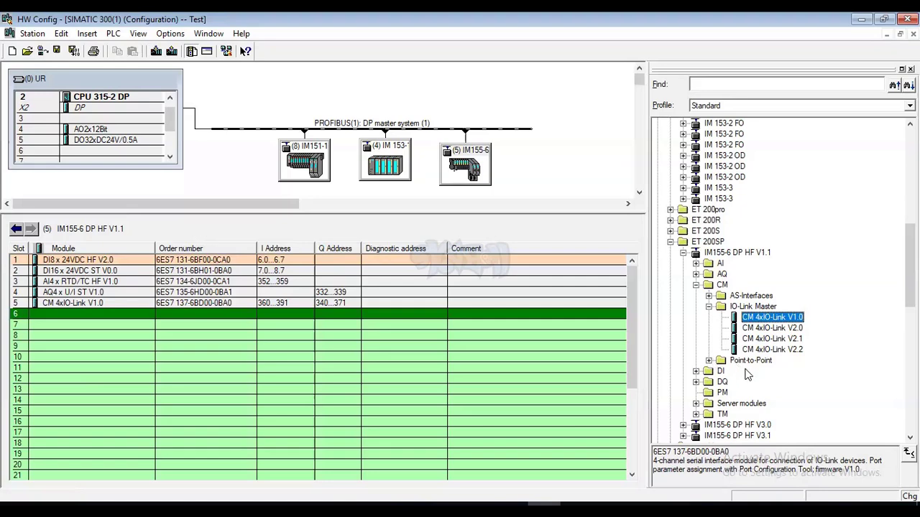
click(753, 371)
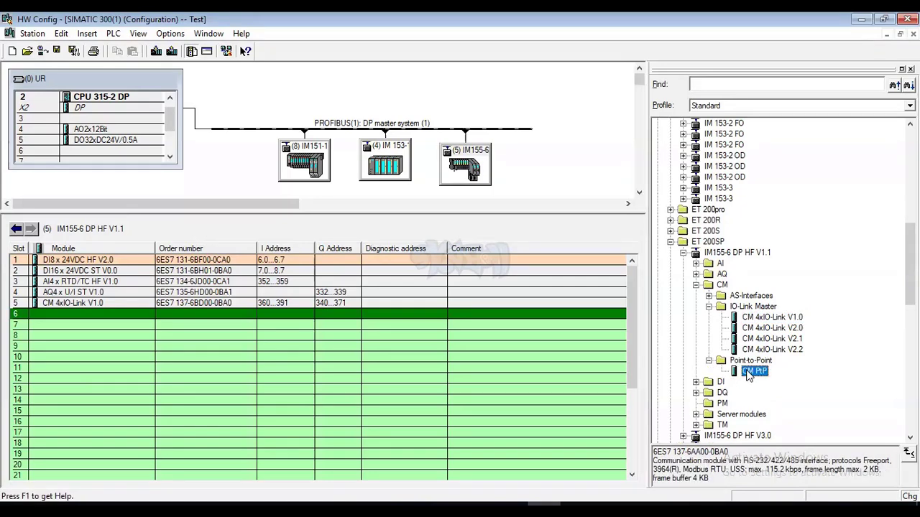
double_click(753, 372)
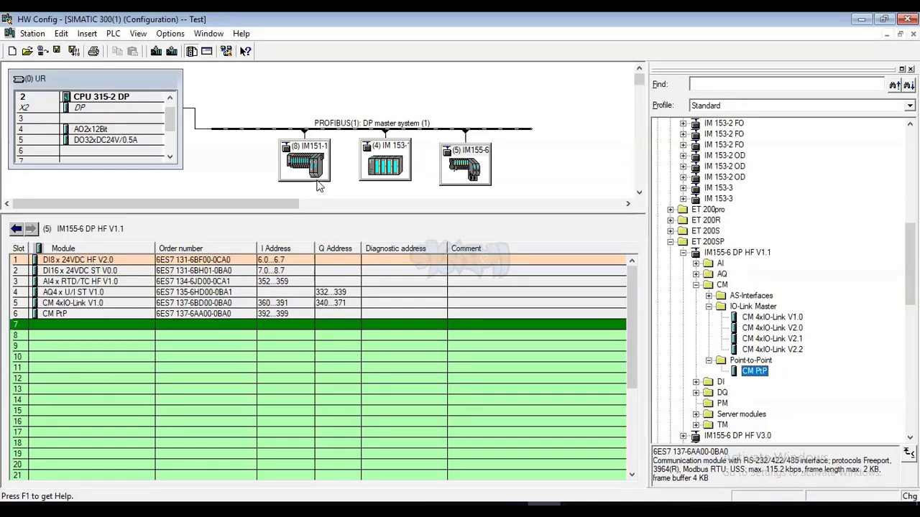
key(alt+Tab)
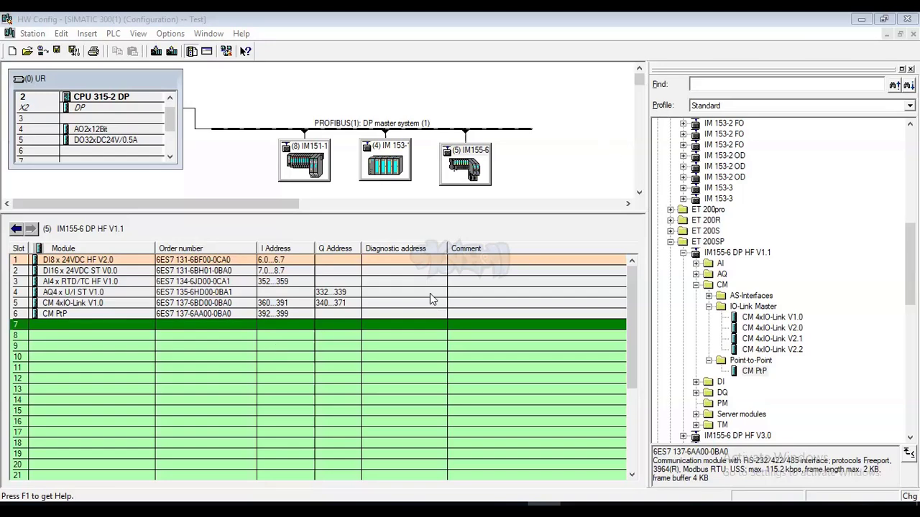
- Collapse the ET 200SP catalog folder and try to save and compile the station configuration
click(671, 242)
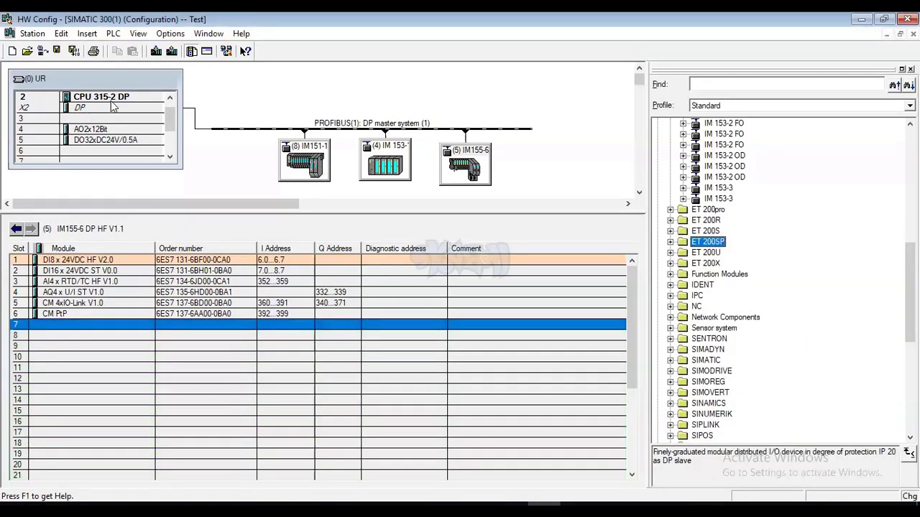
click(75, 50)
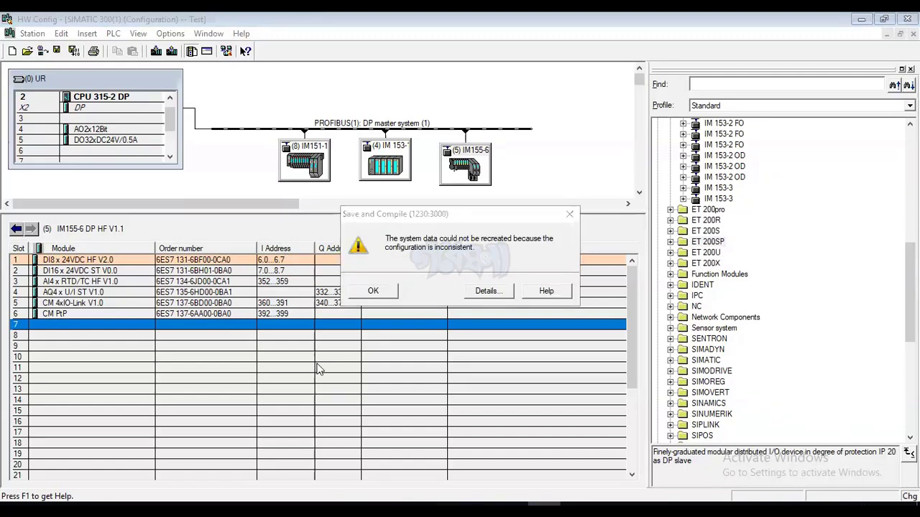
click(385, 291)
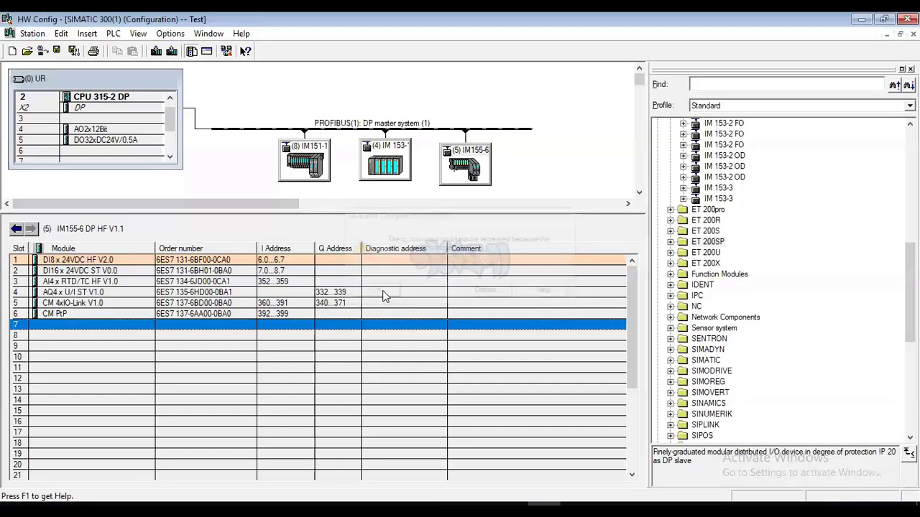
- Delete the DI8 x 24VDC HF V2.0 module from slot 1 of the IM155-6 and try to save and compile again
right_click(86, 262)
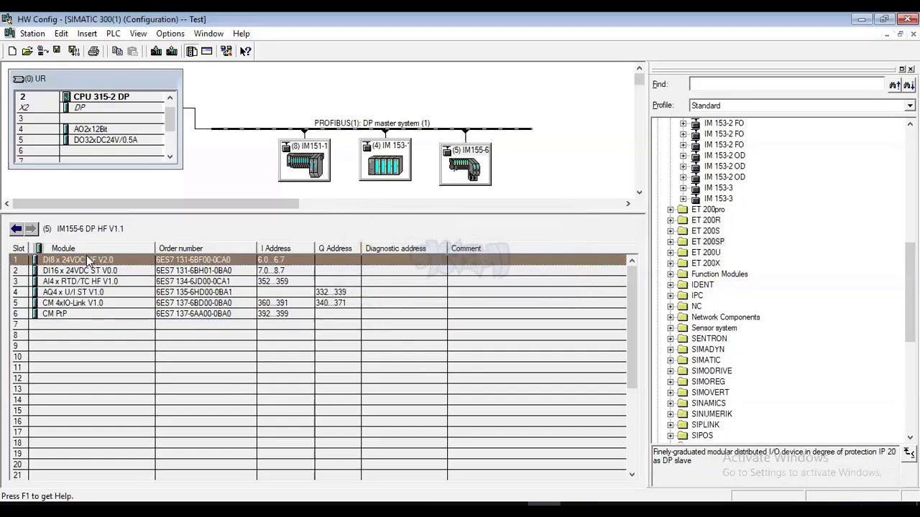
click(116, 287)
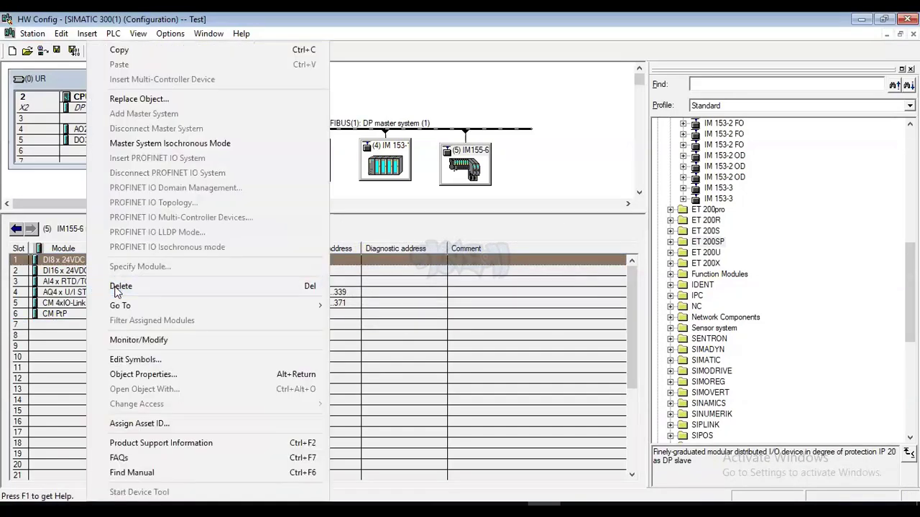
click(385, 292)
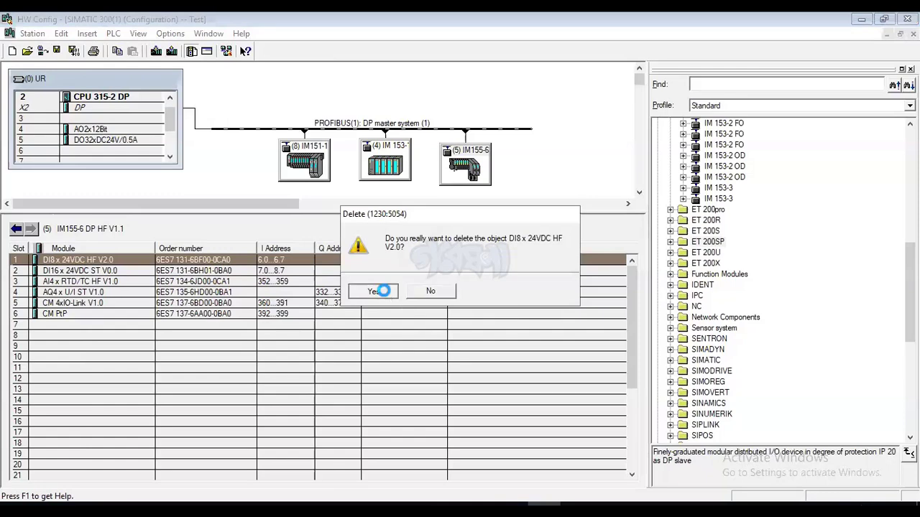
click(450, 335)
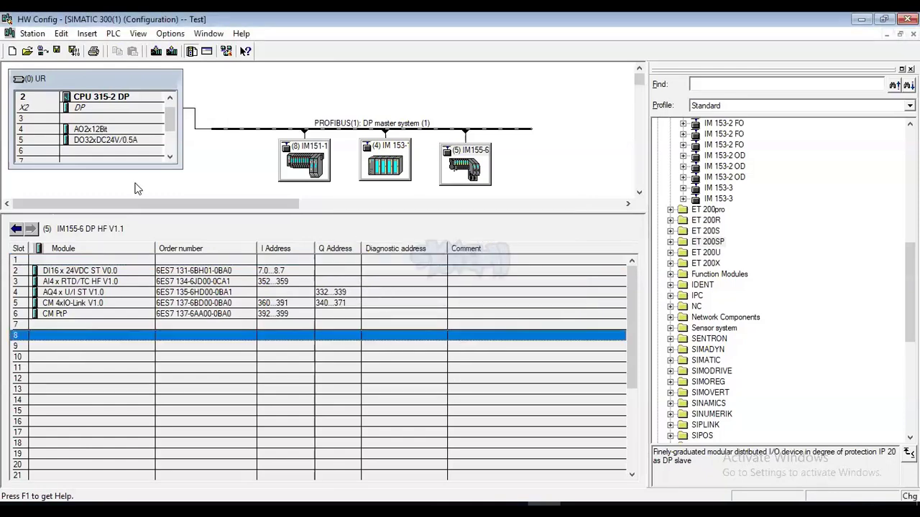
click(72, 52)
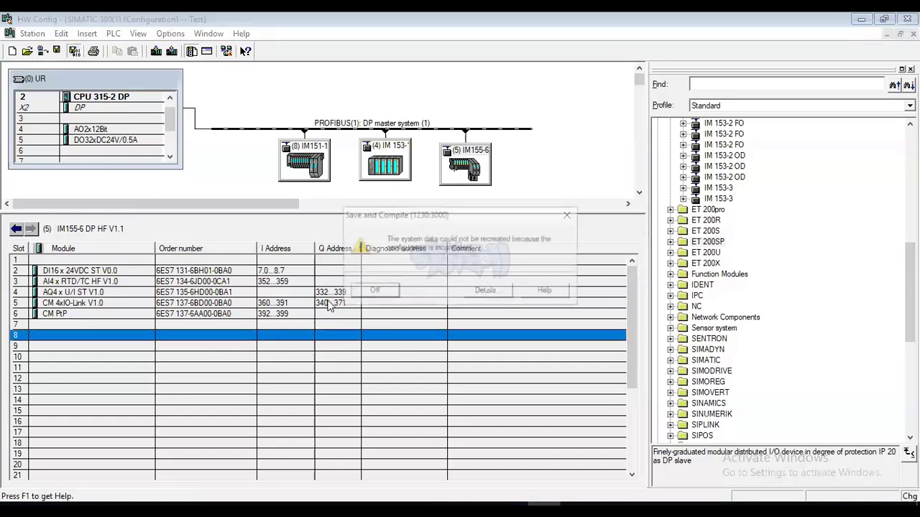
click(373, 291)
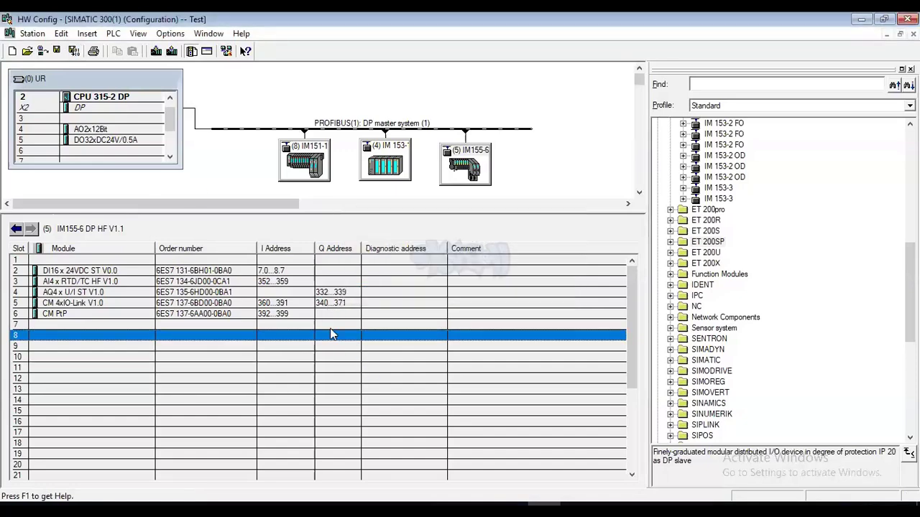
- Insert the AI2 x U/I 2,4-wire HF V1.0 analog input module, 6ES7 134-6HB00-0CA1, into slot 1 of the IM155-6
click(670, 242)
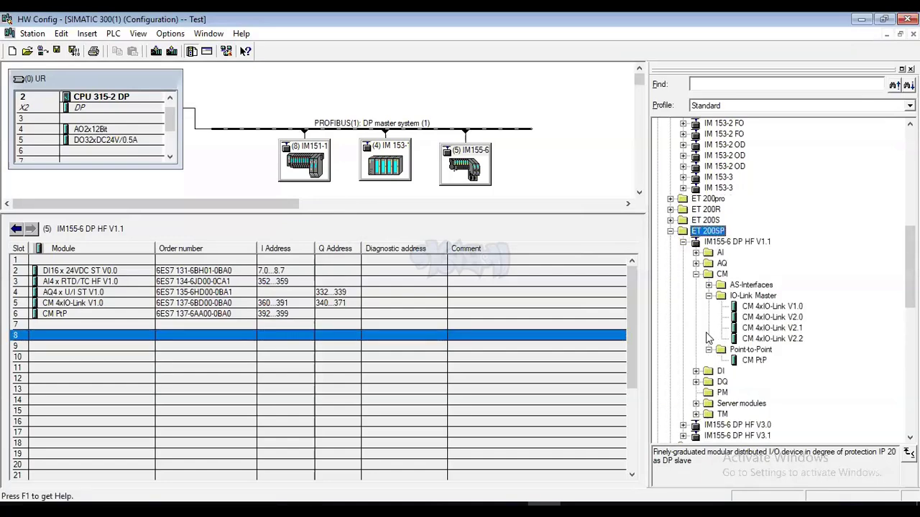
click(708, 295)
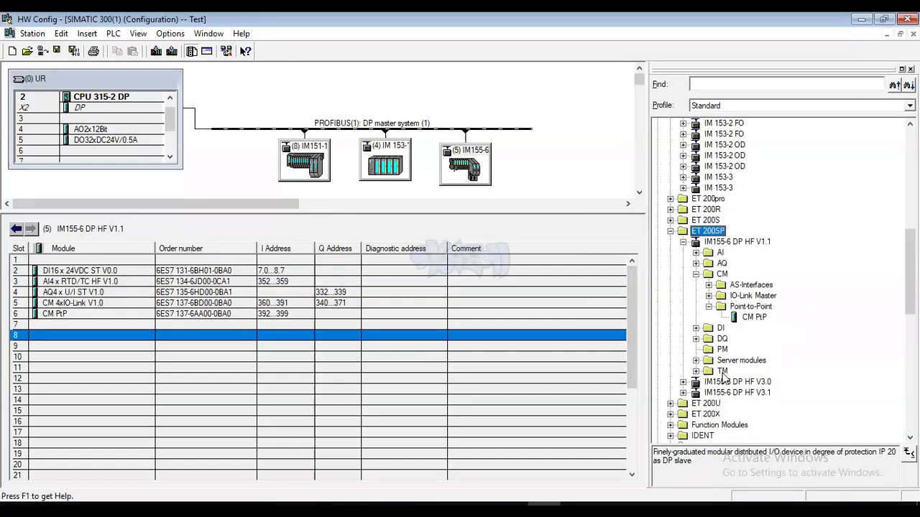
click(722, 349)
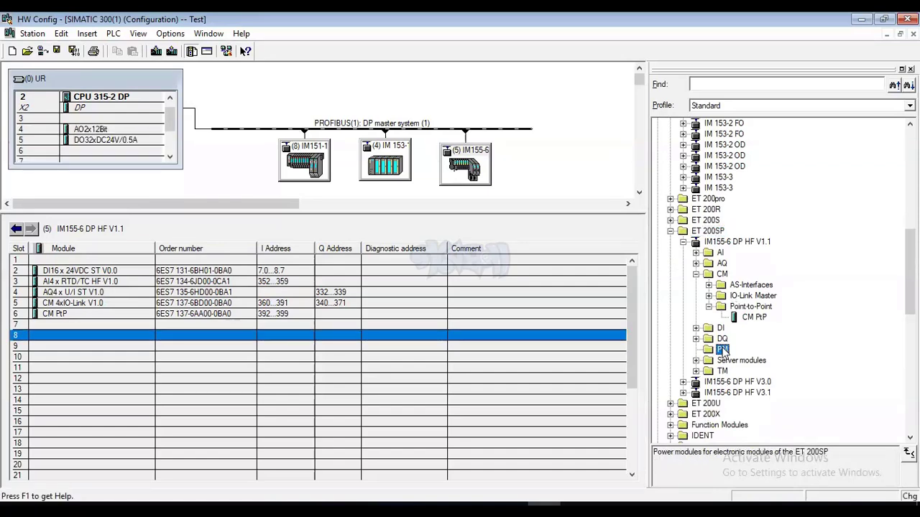
click(232, 260)
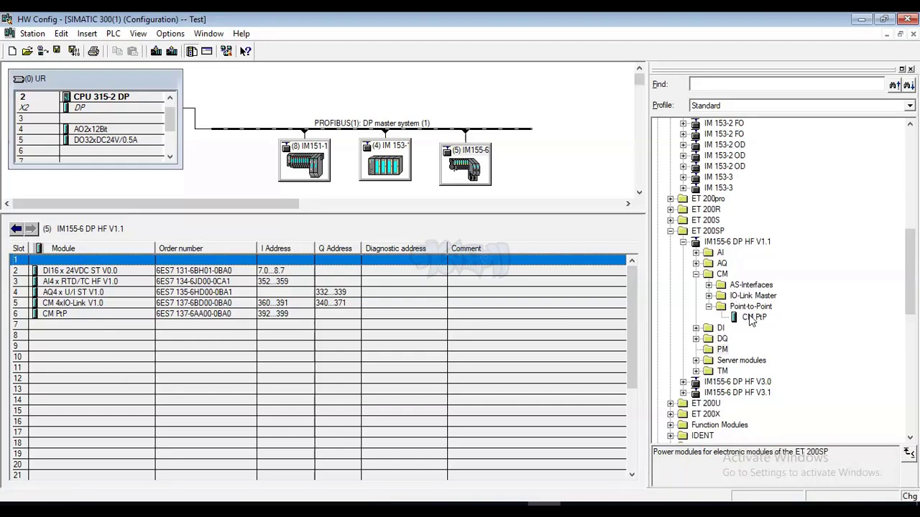
click(696, 252)
double_click(772, 252)
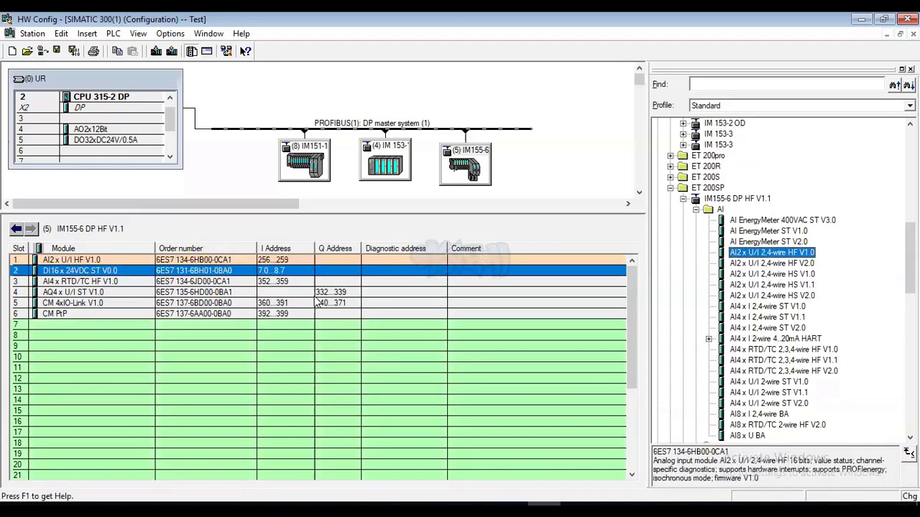